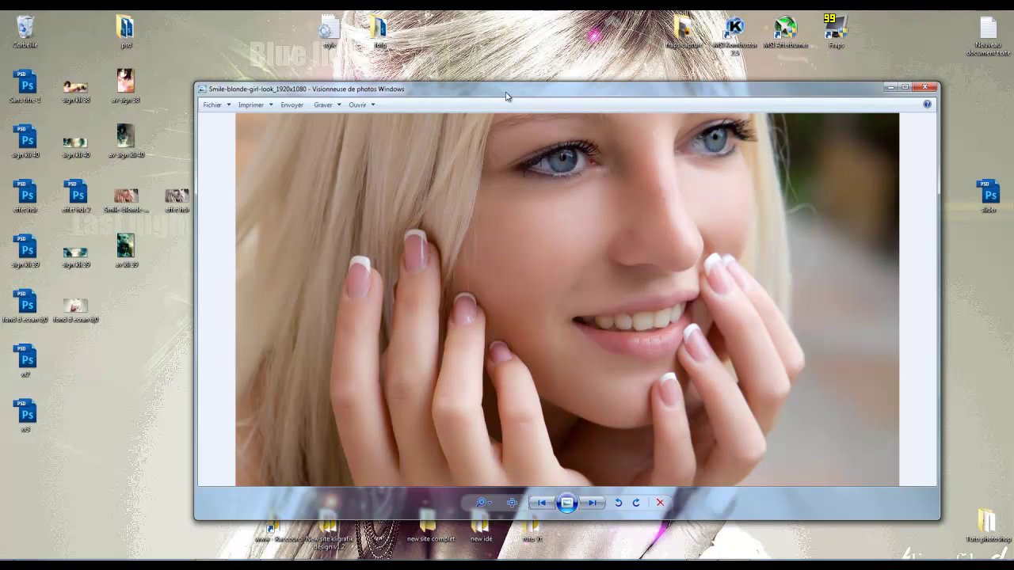
Step: In Photo Viewer, compare the original blonde portrait with the finished 'HDR By Kligrafik' version
{"action": "left_click_drag", "start_coordinate": [528, 100], "coordinate": [503, 86]}
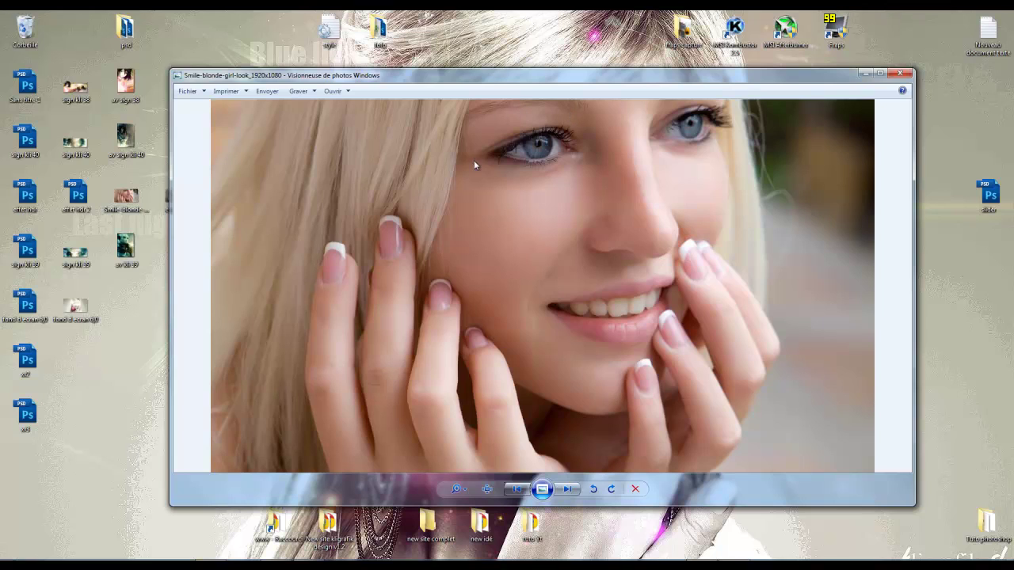
{"action": "left_click", "coordinate": [567, 489]}
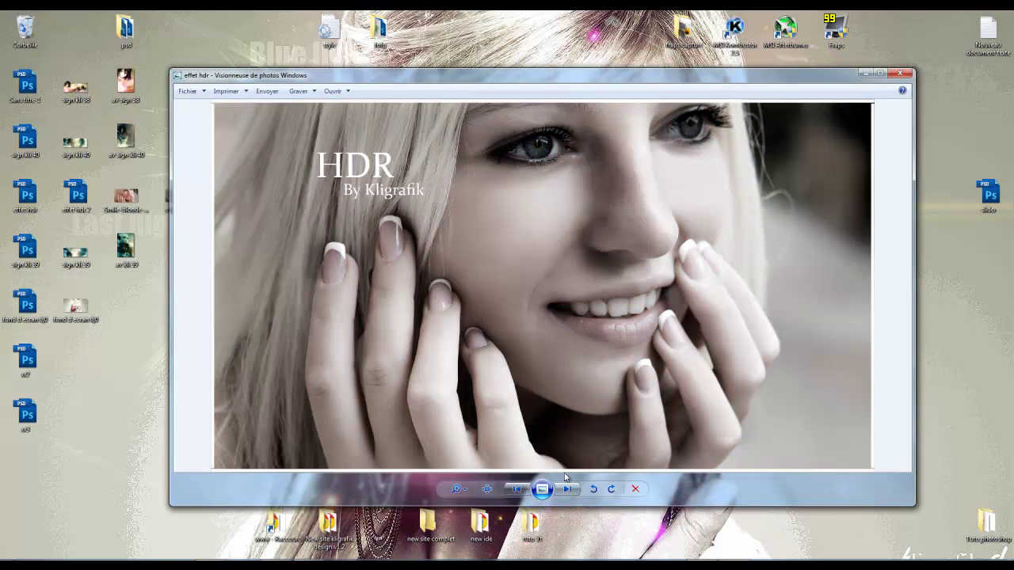
{"action": "left_click", "coordinate": [516, 488]}
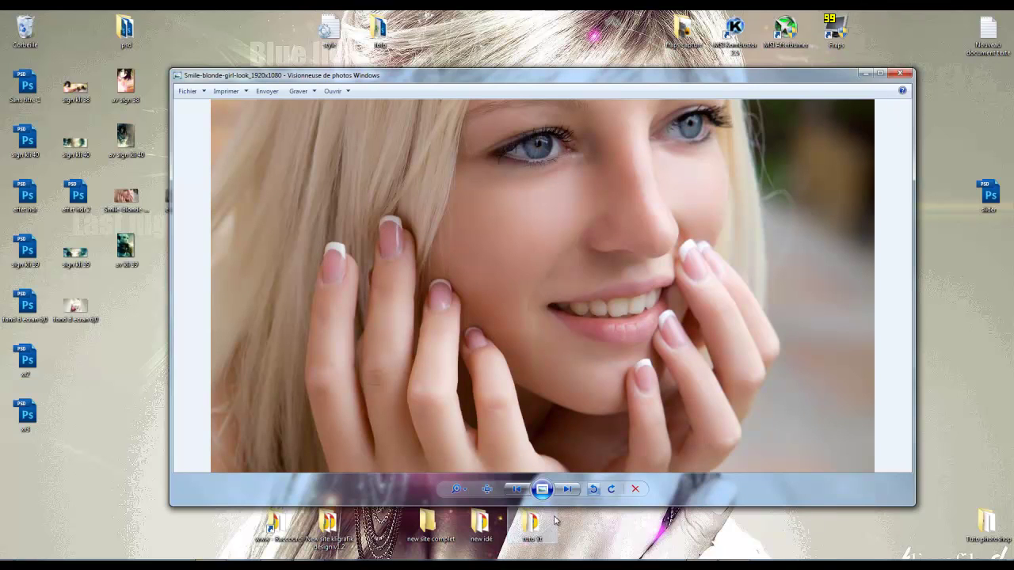
{"action": "left_click", "coordinate": [567, 489]}
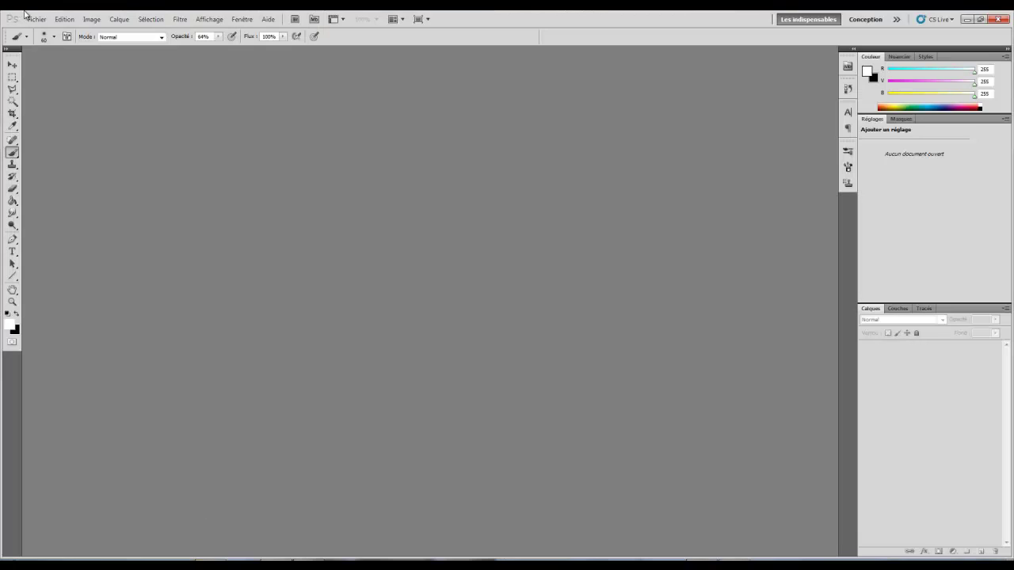
{"action": "left_click", "coordinate": [35, 19]}
Step: Open the Smile-blonde-girl-look JPEG from the Desktop
{"action": "left_click", "coordinate": [48, 40]}
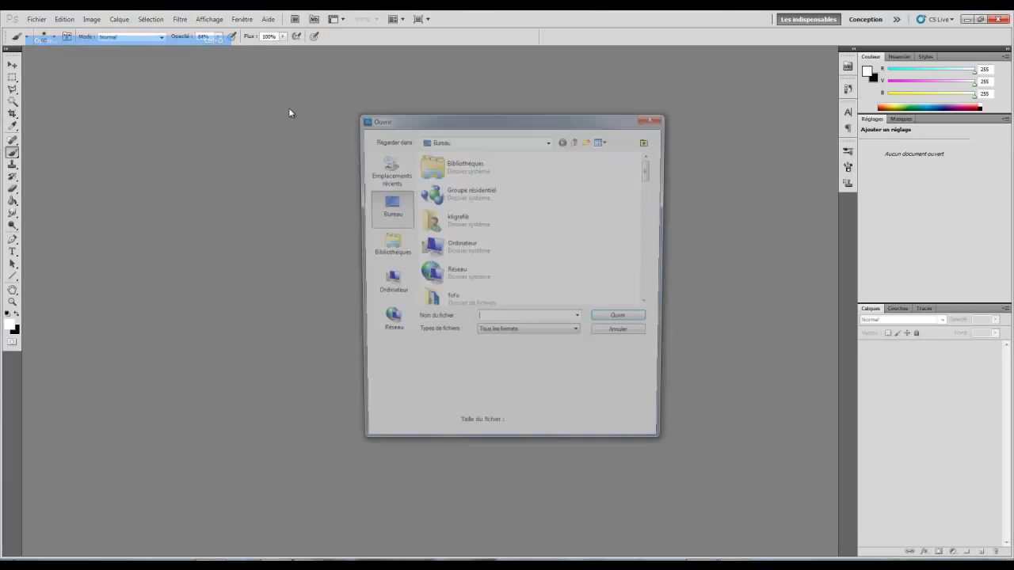
{"action": "scroll", "coordinate": [588, 228], "scroll_direction": "down", "scroll_amount": 3}
{"action": "scroll", "coordinate": [590, 225], "scroll_direction": "down", "scroll_amount": 3}
{"action": "scroll", "coordinate": [590, 225], "scroll_direction": "down", "scroll_amount": 2}
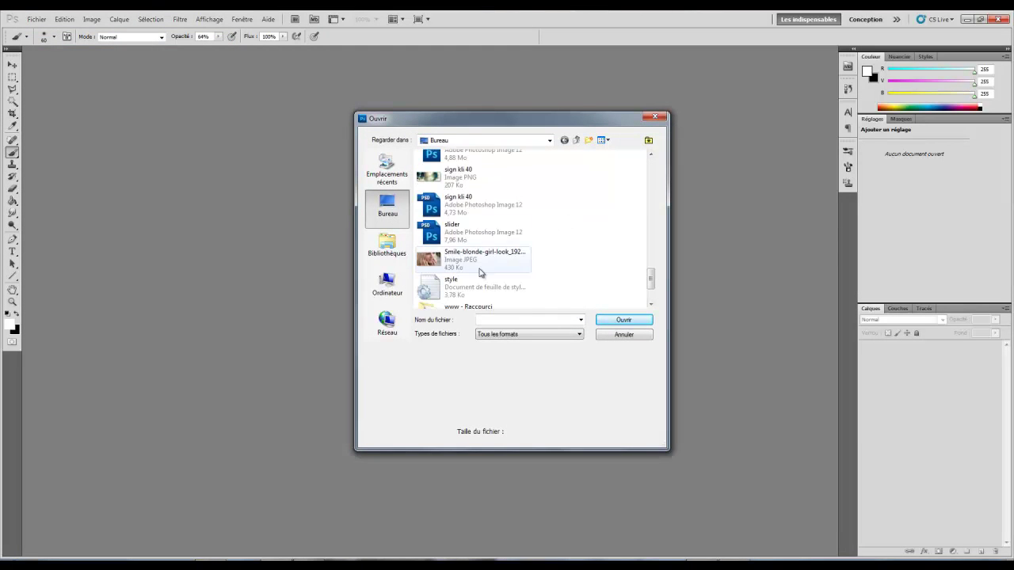
{"action": "double_click", "coordinate": [475, 265]}
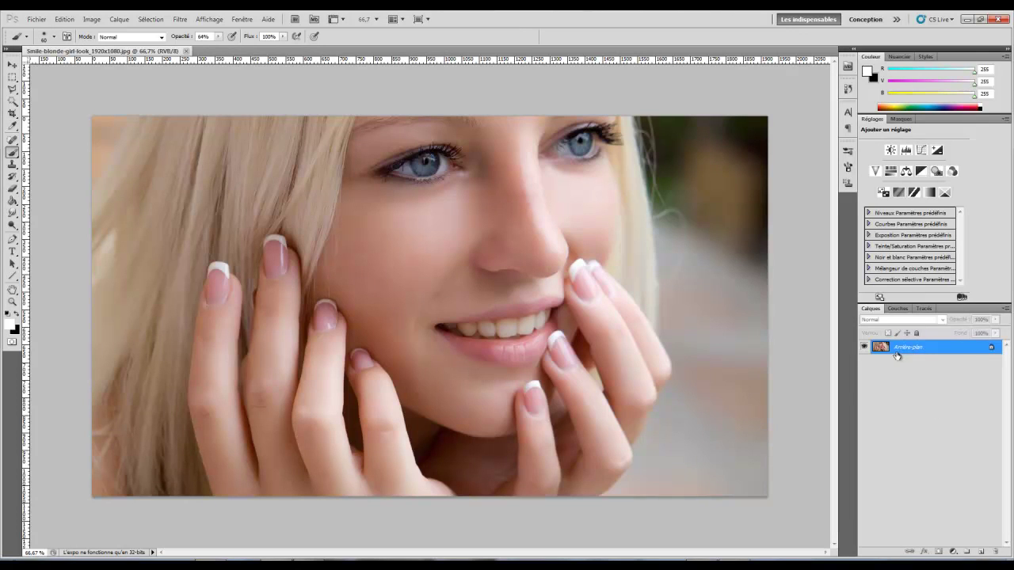
Step: Duplicate the portrait to Calque 1 and reduce the copy's saturation with Teinte/Saturation
{"action": "key", "text": "ctrl+j"}
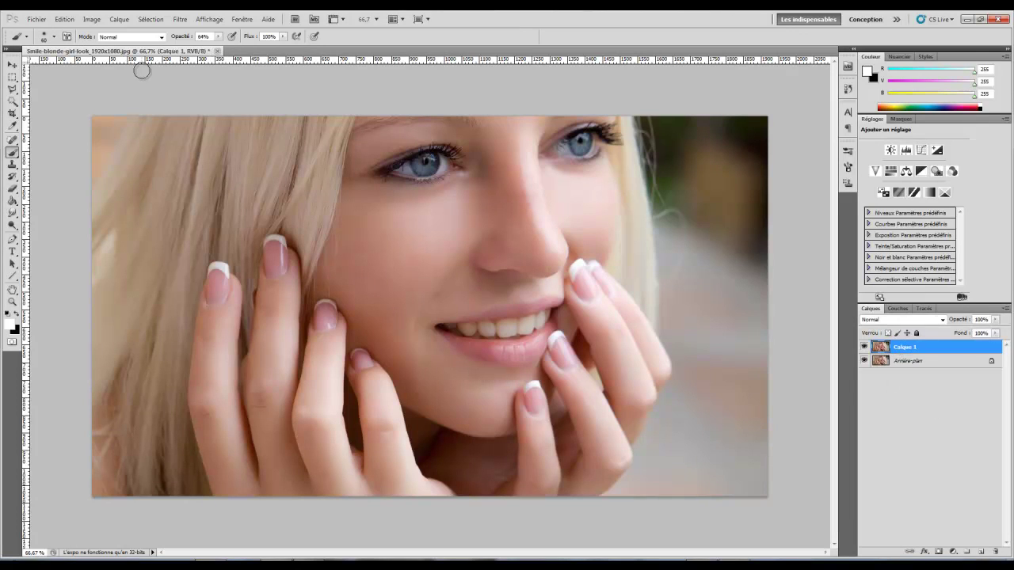
{"action": "left_click", "coordinate": [92, 19]}
{"action": "mouse_move", "coordinate": [103, 45]}
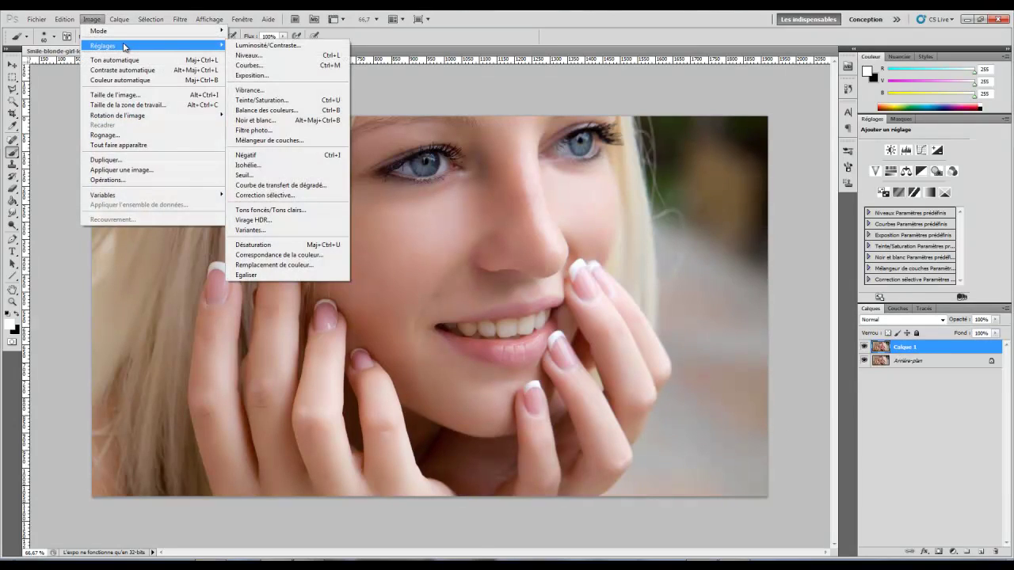
{"action": "left_click", "coordinate": [261, 100]}
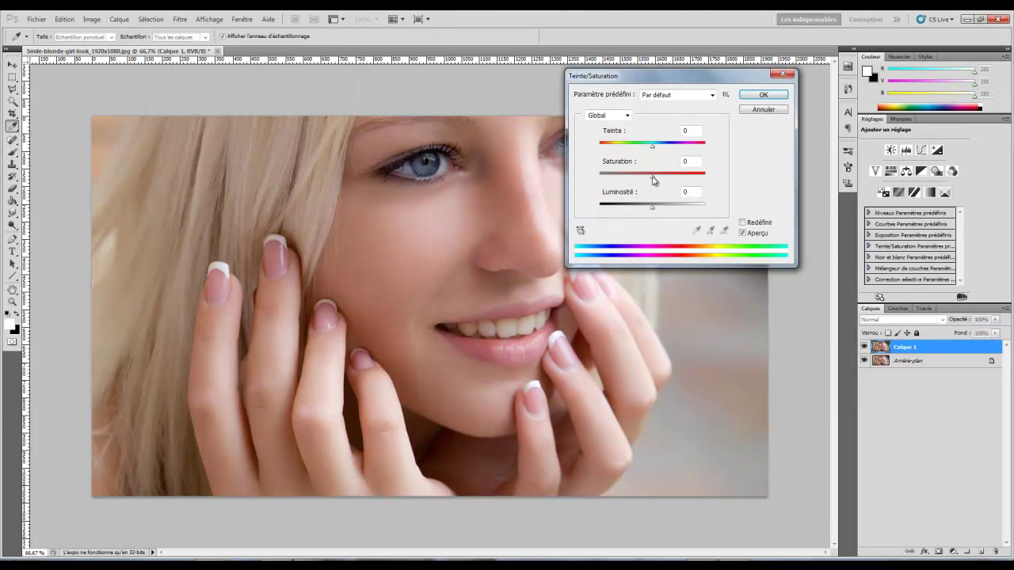
{"action": "left_click_drag", "start_coordinate": [651, 175], "coordinate": [631, 179]}
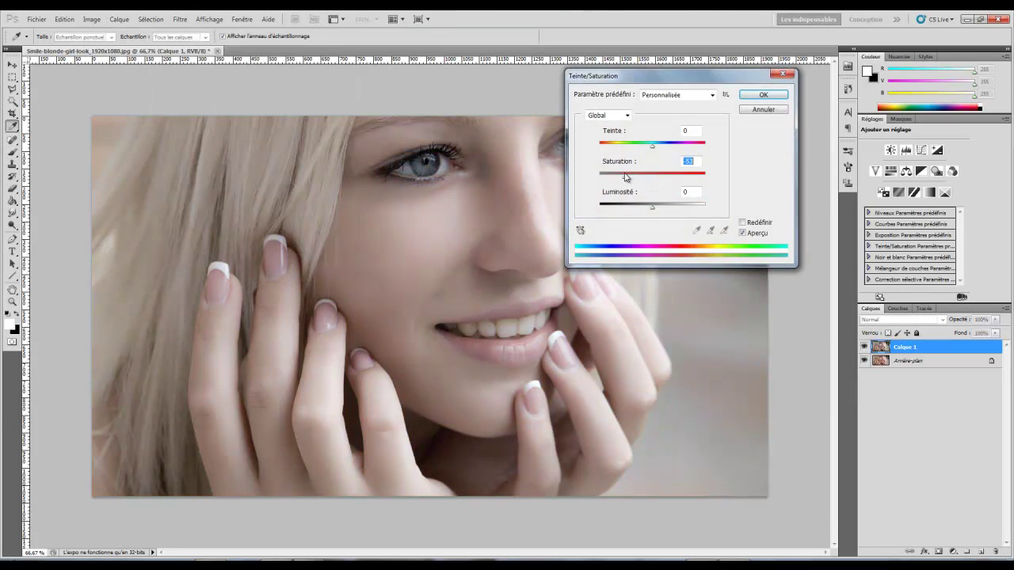
{"action": "left_click", "coordinate": [763, 94]}
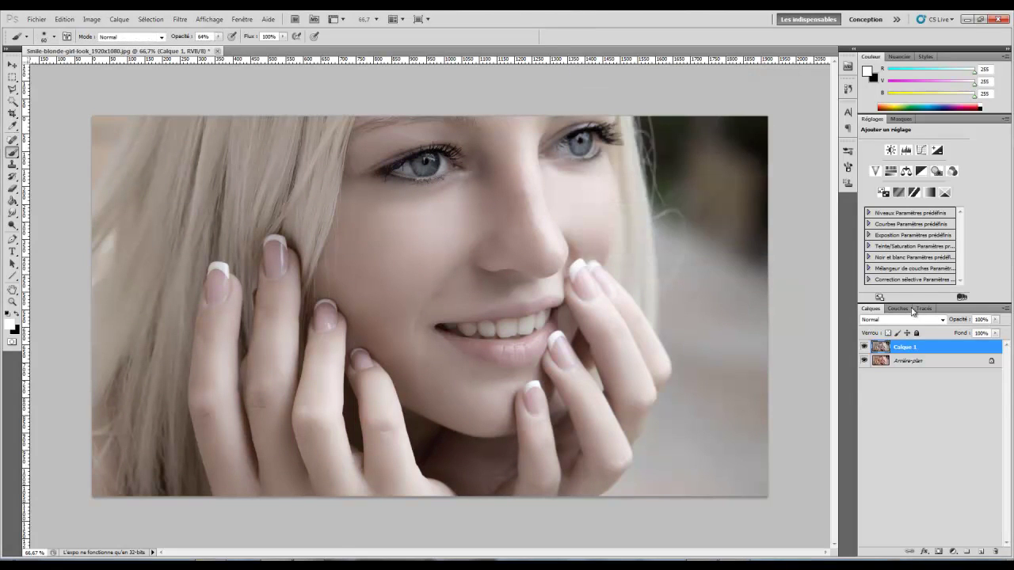
Step: Save the document as Tuto général.psd
{"action": "left_click", "coordinate": [38, 20]}
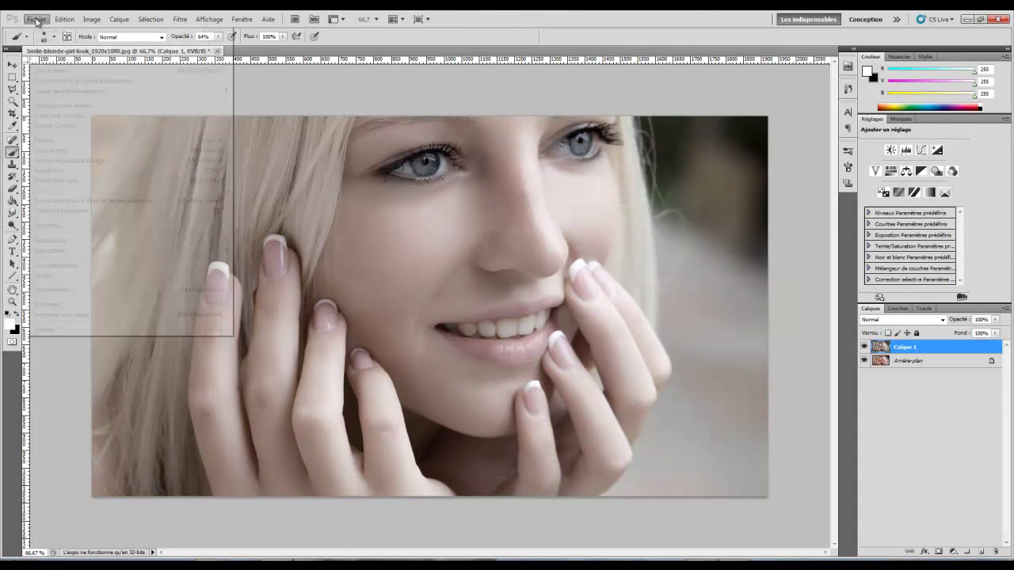
{"action": "left_click", "coordinate": [58, 179]}
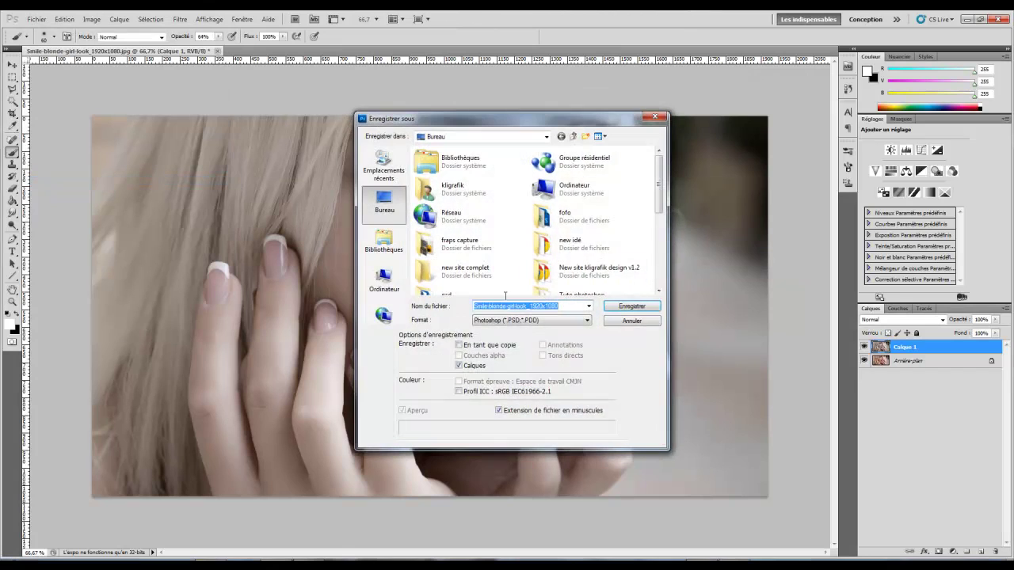
{"action": "left_click", "coordinate": [528, 321]}
{"action": "type", "text": "Tuto "}
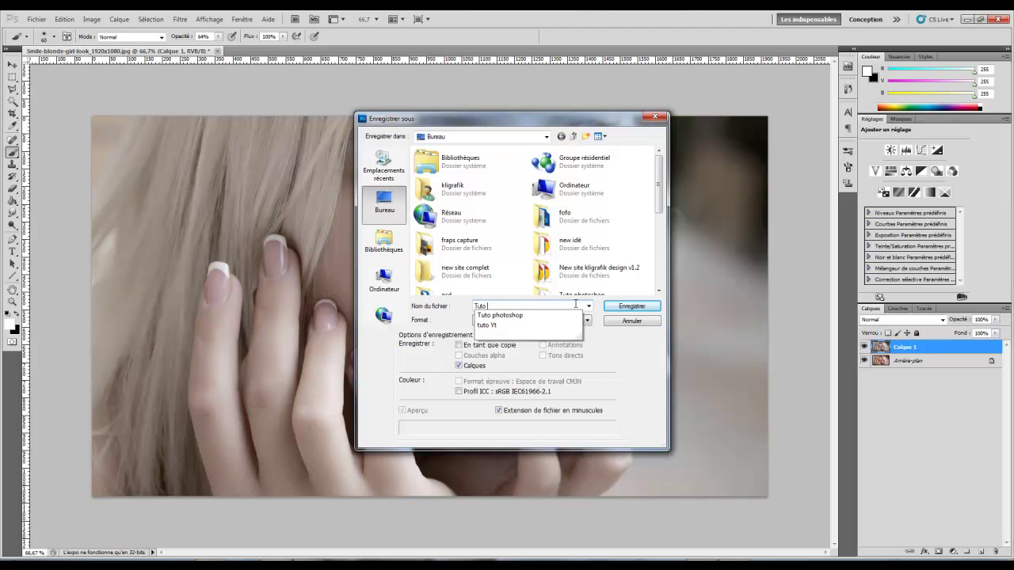
{"action": "type", "text": "général"}
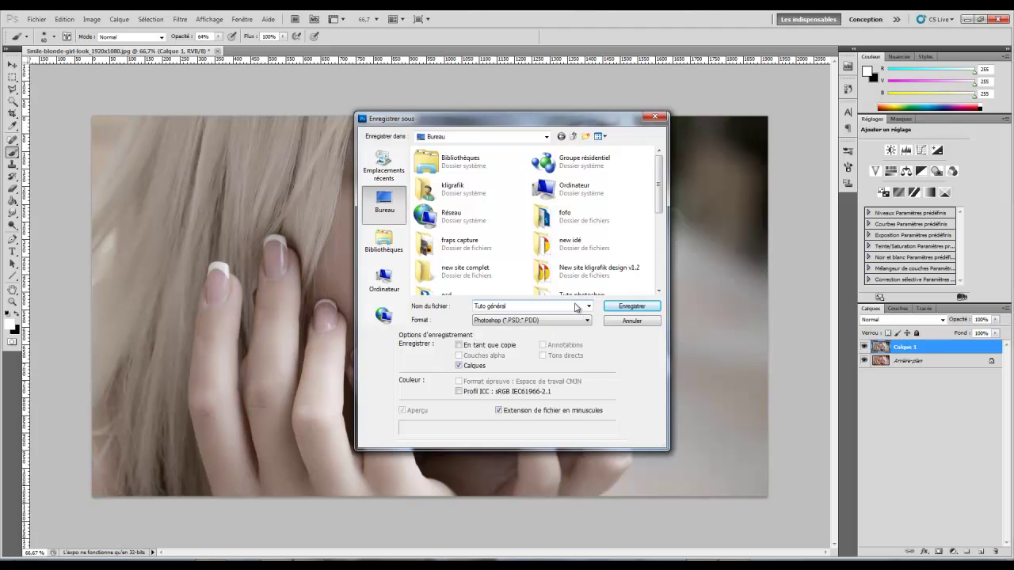
{"action": "left_click", "coordinate": [610, 309]}
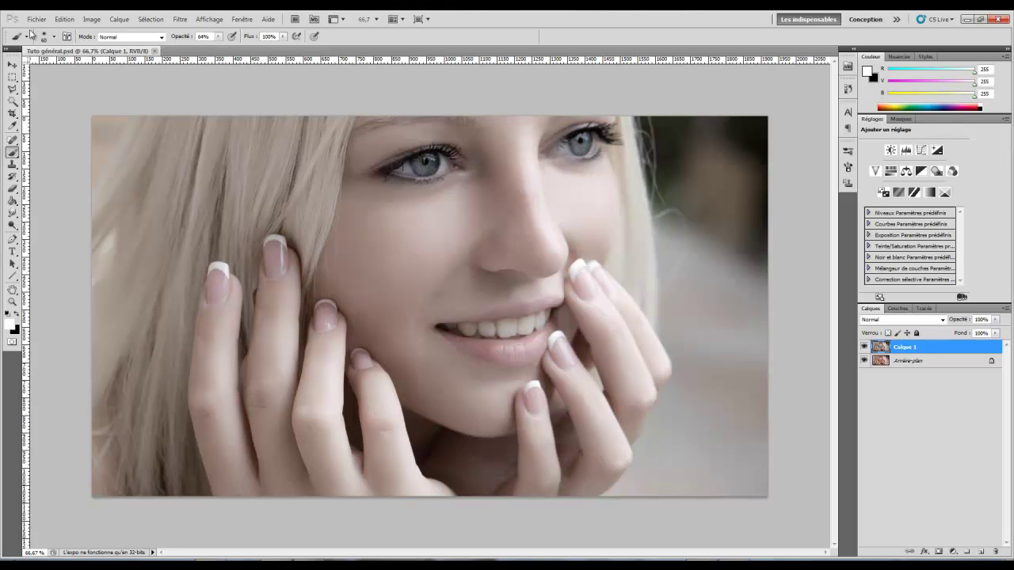
Step: Save another copy as Tuto virage hdr.psd and minimize Photoshop
{"action": "left_click", "coordinate": [36, 19]}
{"action": "left_click", "coordinate": [127, 191]}
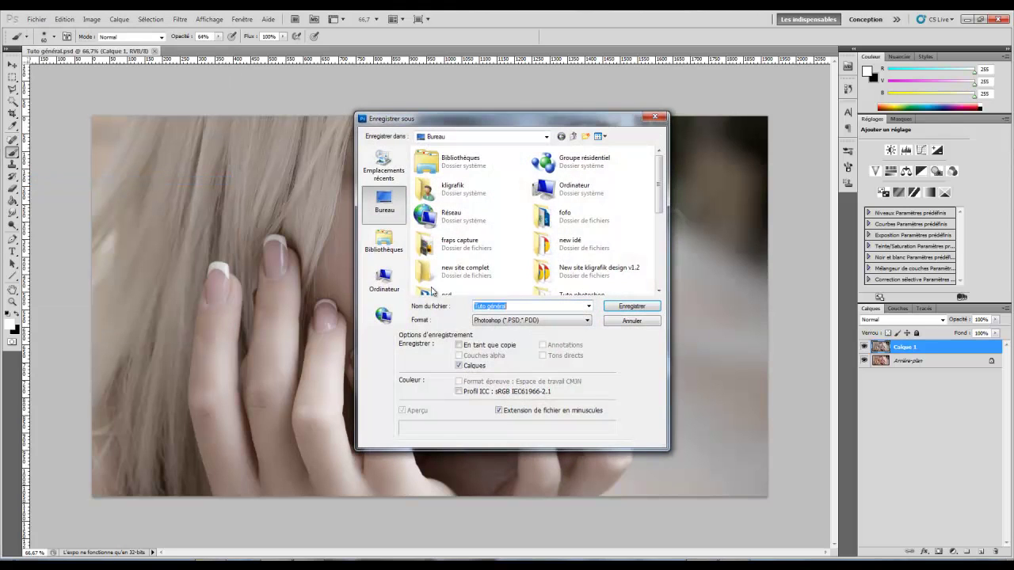
{"action": "left_click", "coordinate": [519, 306]}
{"action": "left_click_drag", "start_coordinate": [517, 306], "coordinate": [491, 308]}
{"action": "type", "text": "virage"}
{"action": "type", "text": " hdr"}
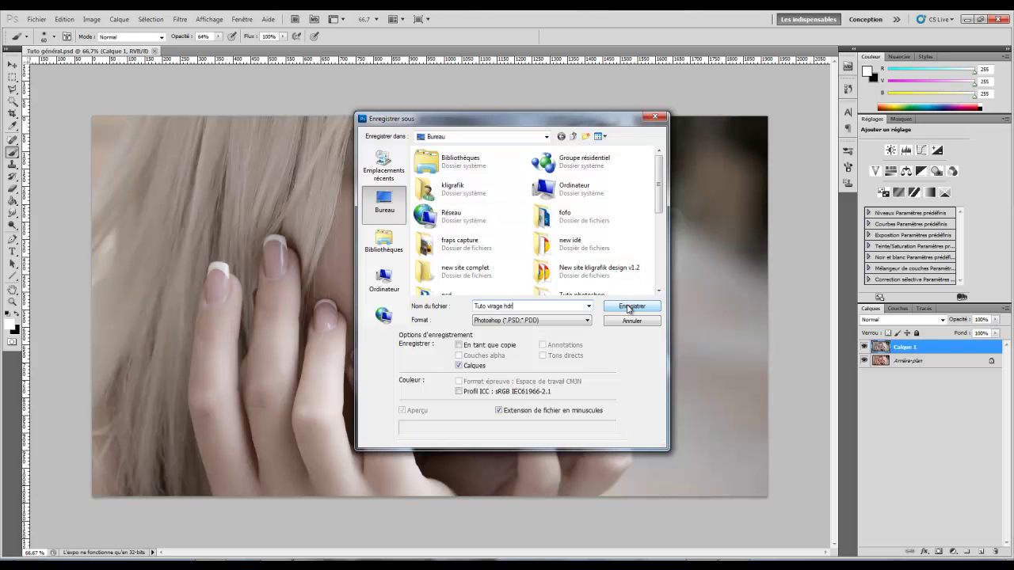
{"action": "left_click", "coordinate": [610, 307]}
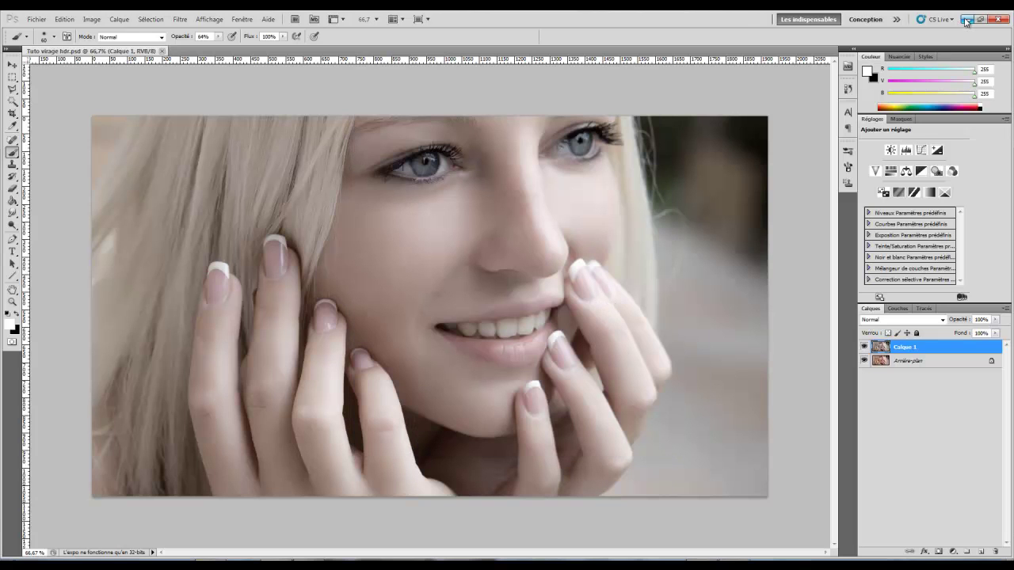
{"action": "left_click", "coordinate": [963, 19]}
Step: Move the Tuto général and Tuto virage hdr icons to the desktop centre and open Tuto général
{"action": "left_click", "coordinate": [900, 74]}
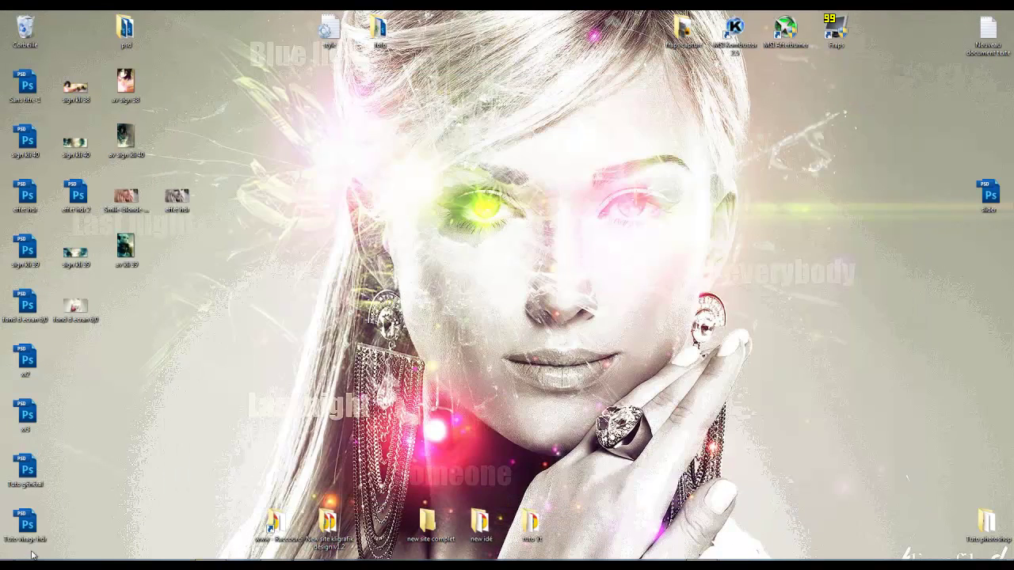
{"action": "left_click_drag", "start_coordinate": [26, 472], "coordinate": [374, 309]}
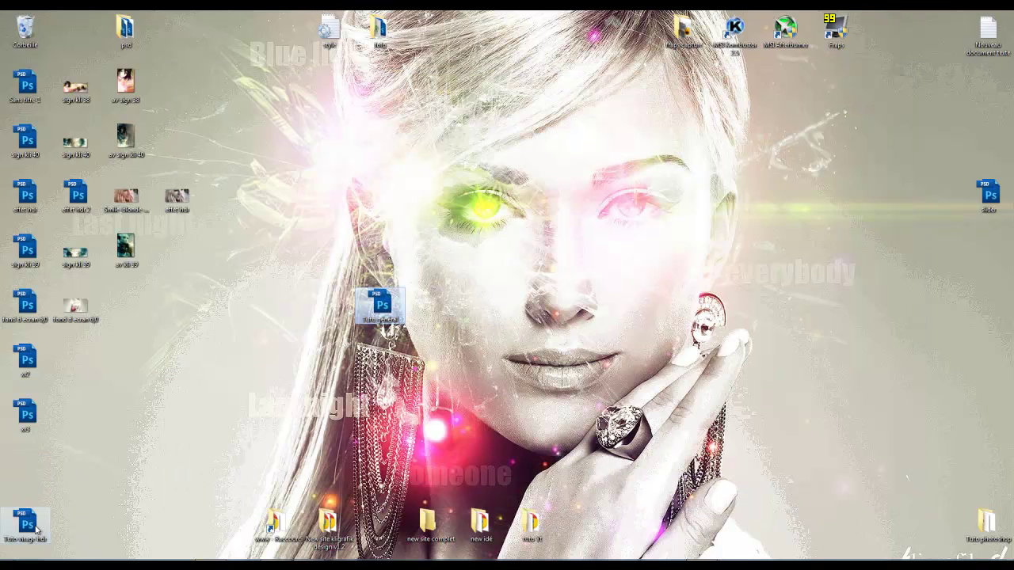
{"action": "left_click_drag", "start_coordinate": [25, 523], "coordinate": [434, 313]}
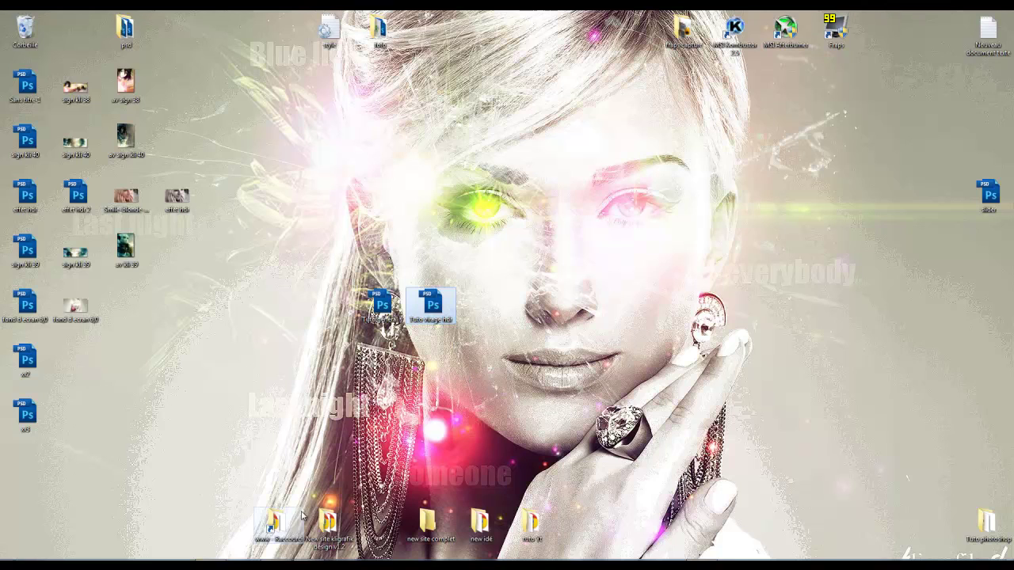
{"action": "double_click", "coordinate": [388, 299]}
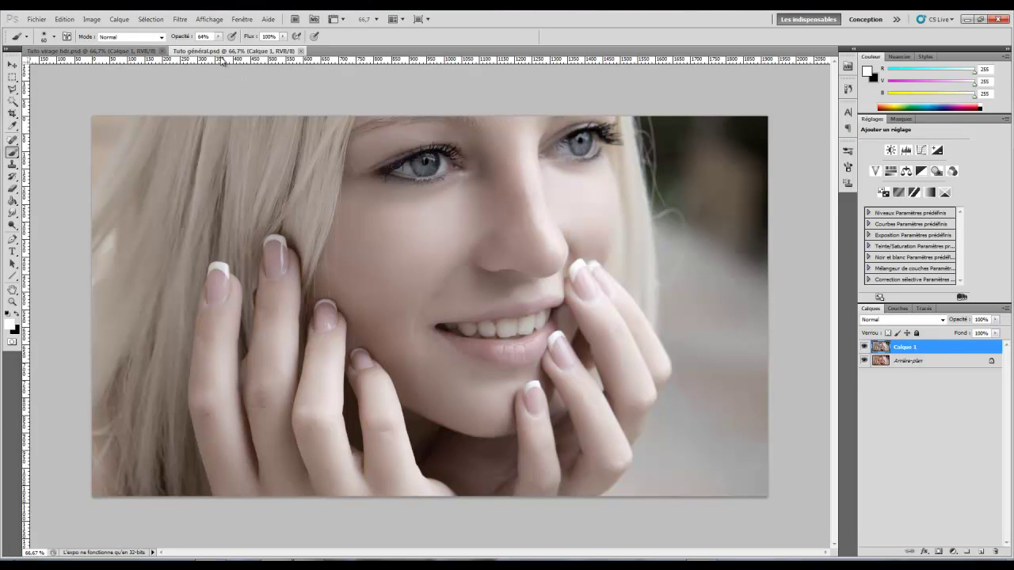
Step: Put Tuto général's tab first, then launch Virage HDR on Tuto virage hdr
{"action": "left_click_drag", "start_coordinate": [222, 53], "coordinate": [63, 56]}
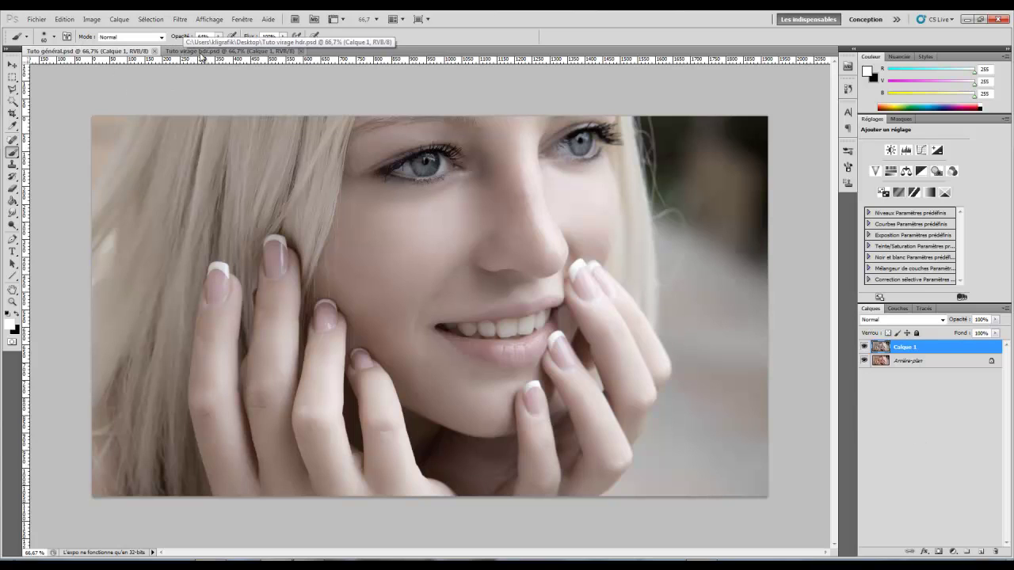
{"action": "left_click", "coordinate": [205, 54]}
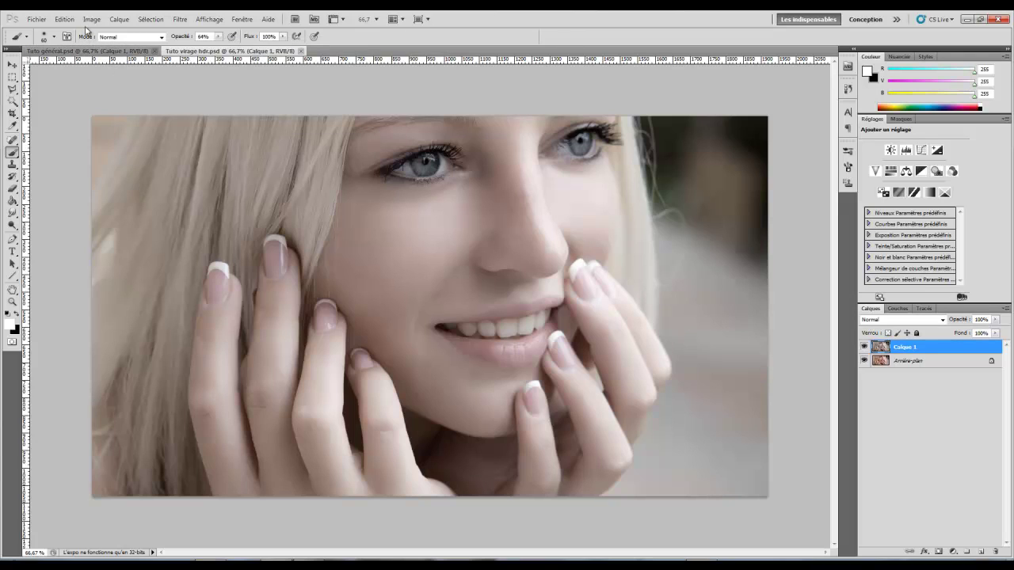
{"action": "left_click", "coordinate": [92, 20]}
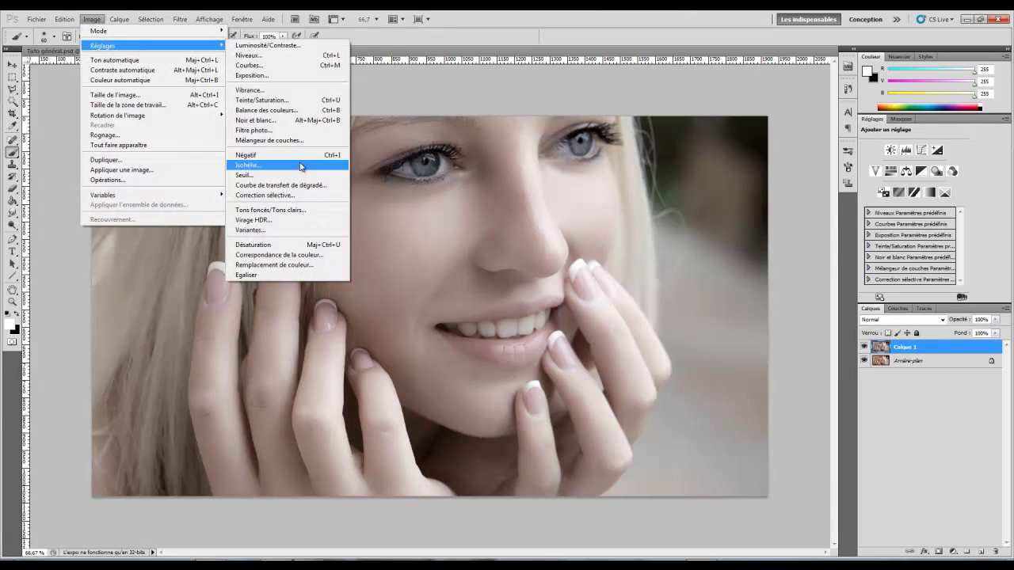
{"action": "mouse_move", "coordinate": [151, 45]}
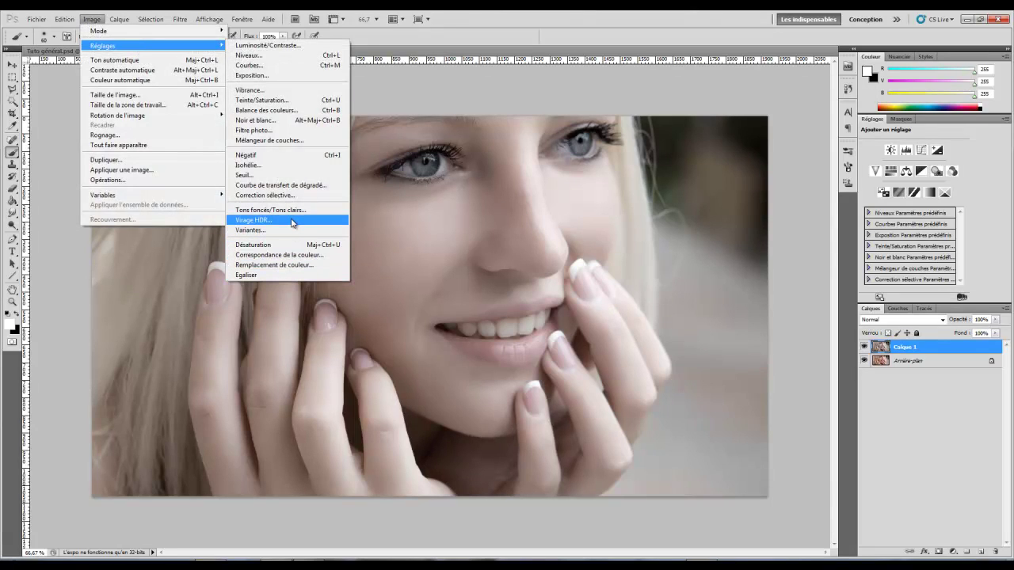
{"action": "left_click", "coordinate": [291, 223]}
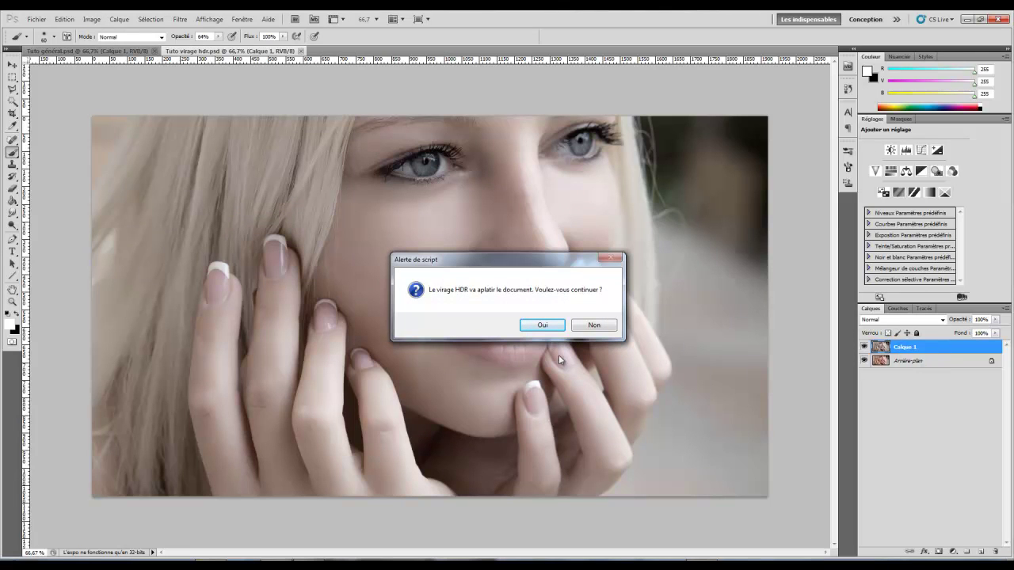
Step: Accept flattening and load the Réglage hdr preset (radius 40, strength 1.62, detail +92, saturation -24)
{"action": "left_click", "coordinate": [543, 325]}
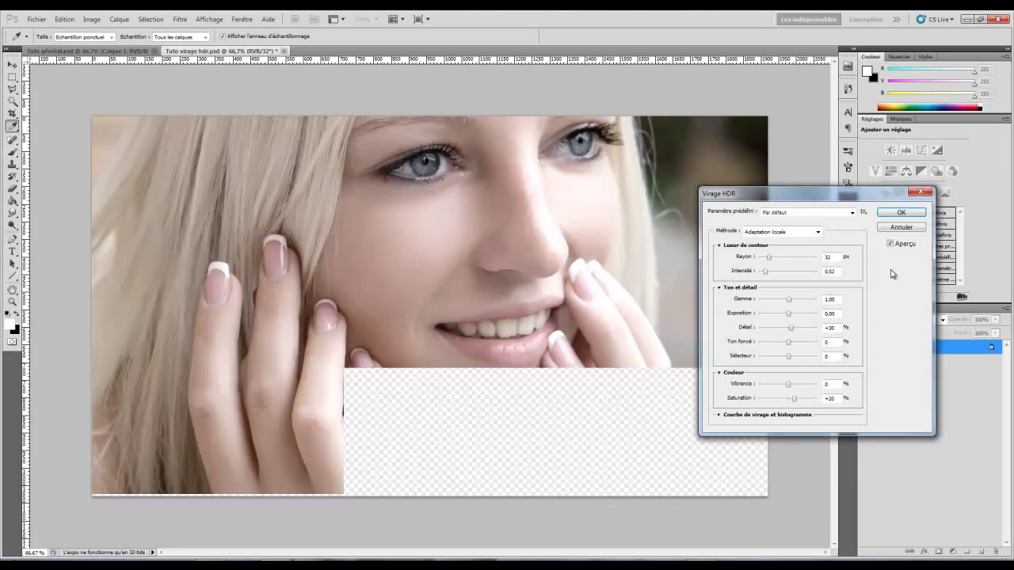
{"action": "left_click_drag", "start_coordinate": [794, 203], "coordinate": [550, 218]}
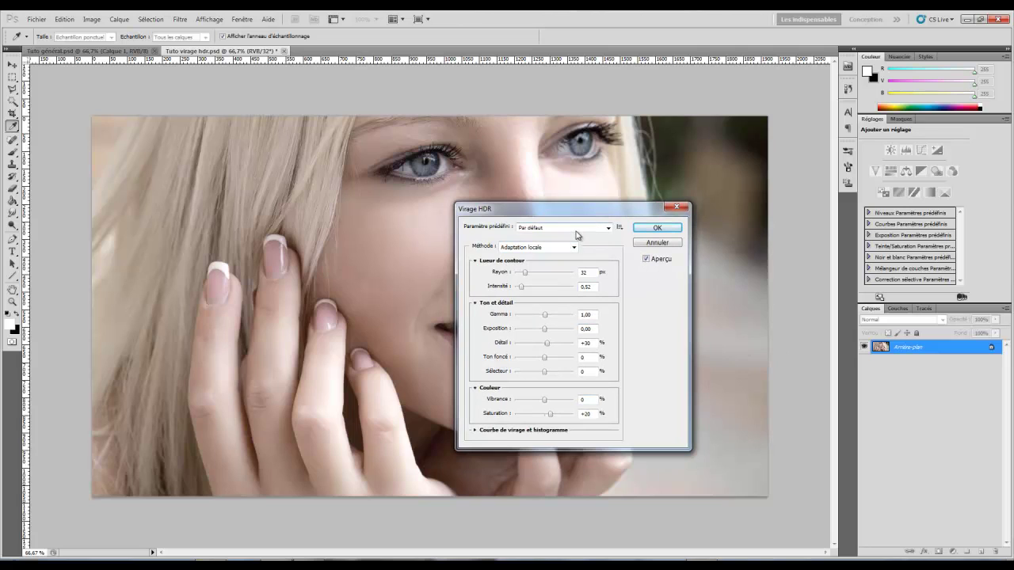
{"action": "left_click", "coordinate": [576, 230]}
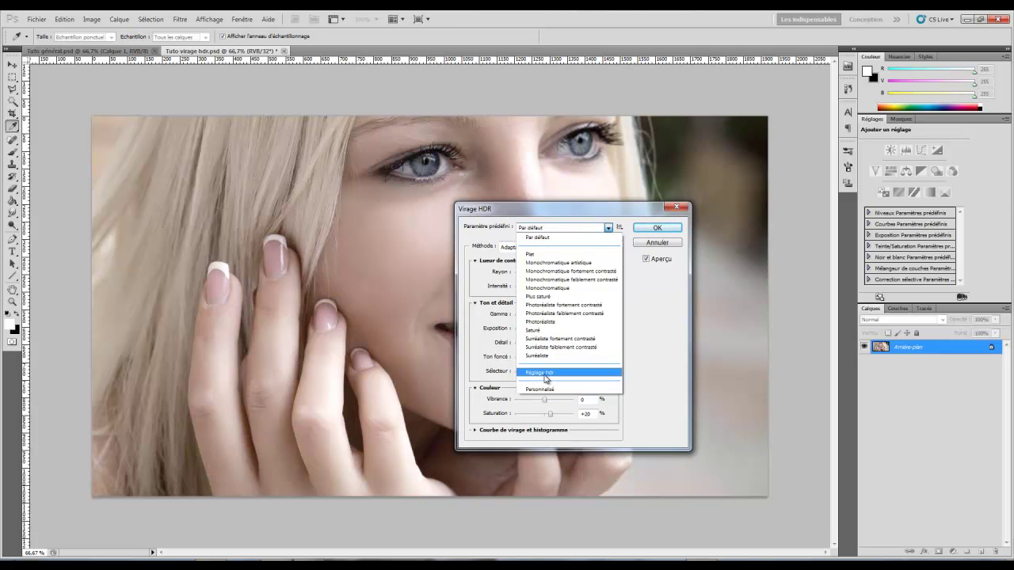
{"action": "left_click", "coordinate": [544, 373]}
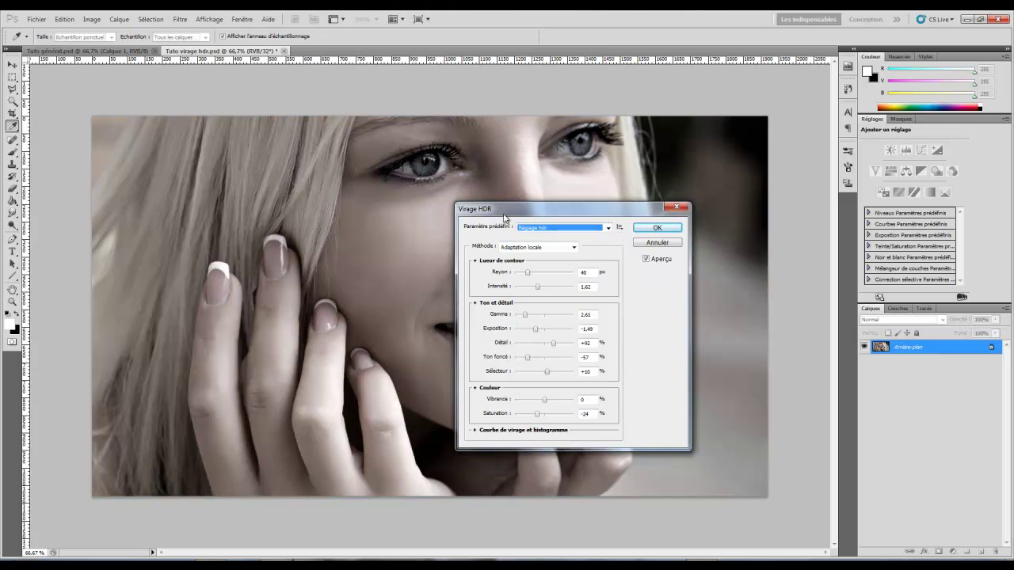
{"action": "left_click_drag", "start_coordinate": [504, 217], "coordinate": [589, 198]}
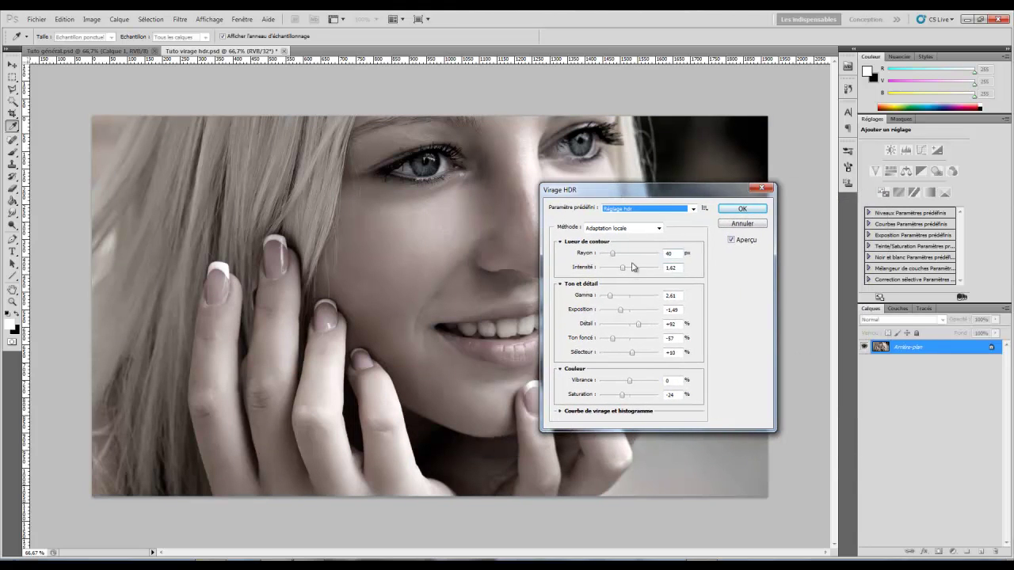
Step: Tweak HDR Toning to radius 41, strength 1.61, gamma 2.63 and exposure -1.79
{"action": "left_click", "coordinate": [614, 255]}
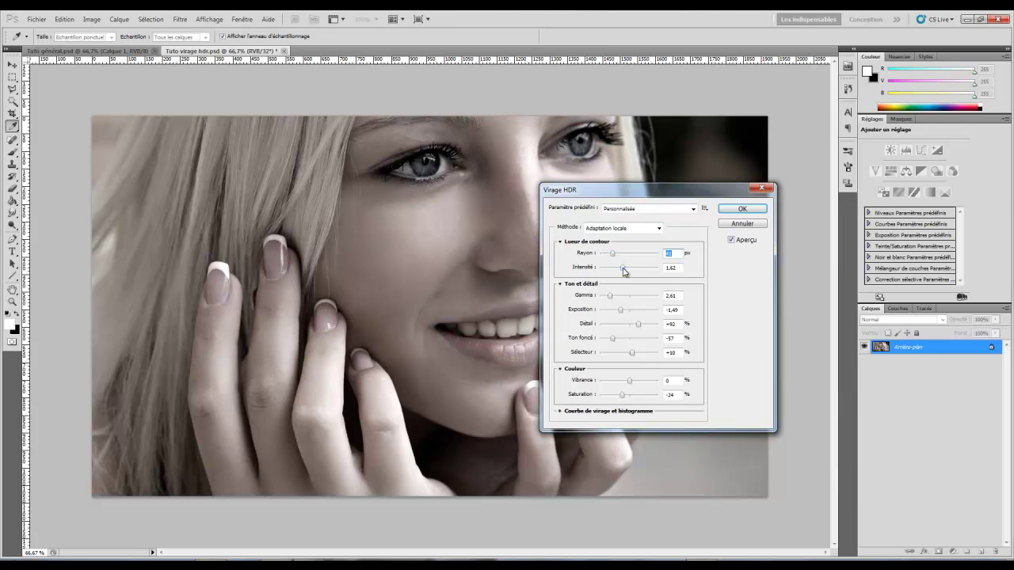
{"action": "left_click_drag", "start_coordinate": [624, 272], "coordinate": [622, 272]}
{"action": "left_click_drag", "start_coordinate": [636, 194], "coordinate": [765, 183]}
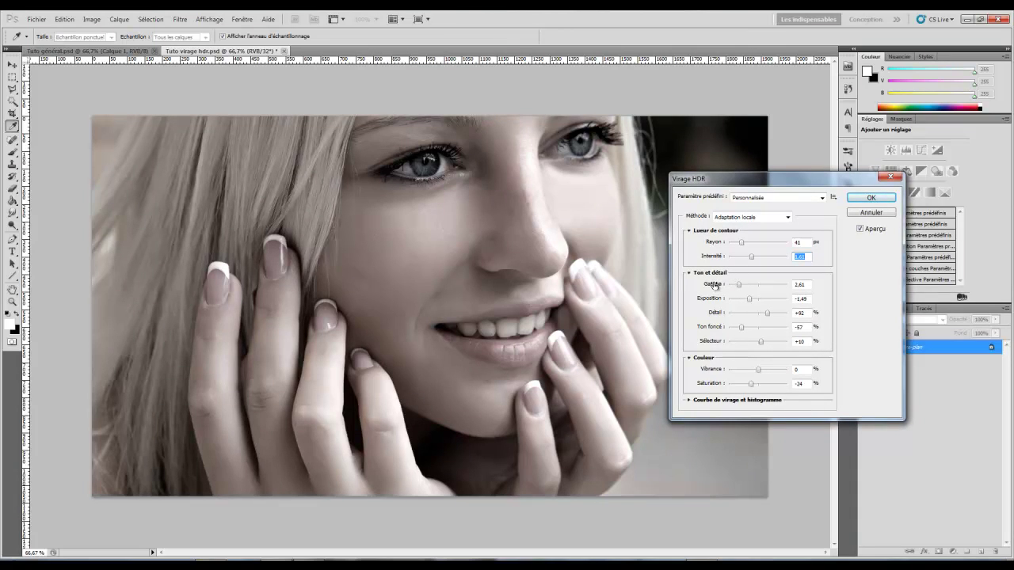
{"action": "left_click_drag", "start_coordinate": [712, 284], "coordinate": [711, 283]}
{"action": "left_click_drag", "start_coordinate": [711, 302], "coordinate": [684, 299]}
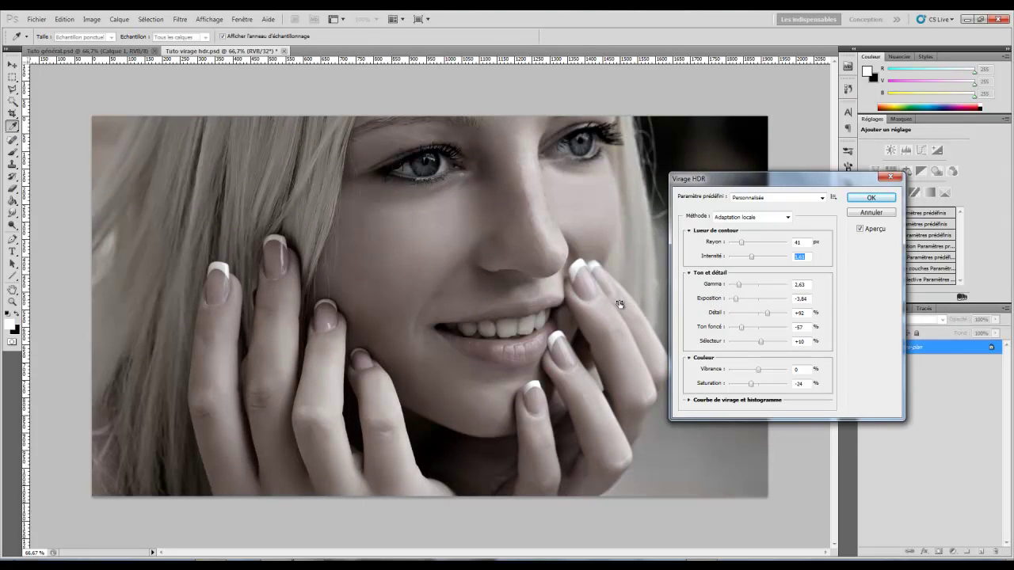
{"action": "mouse_move", "coordinate": [620, 304]}
{"action": "left_mouse_down"}
{"action": "mouse_move", "coordinate": [607, 305]}
{"action": "mouse_move", "coordinate": [711, 308]}
{"action": "mouse_move", "coordinate": [711, 299]}
{"action": "left_mouse_up"}
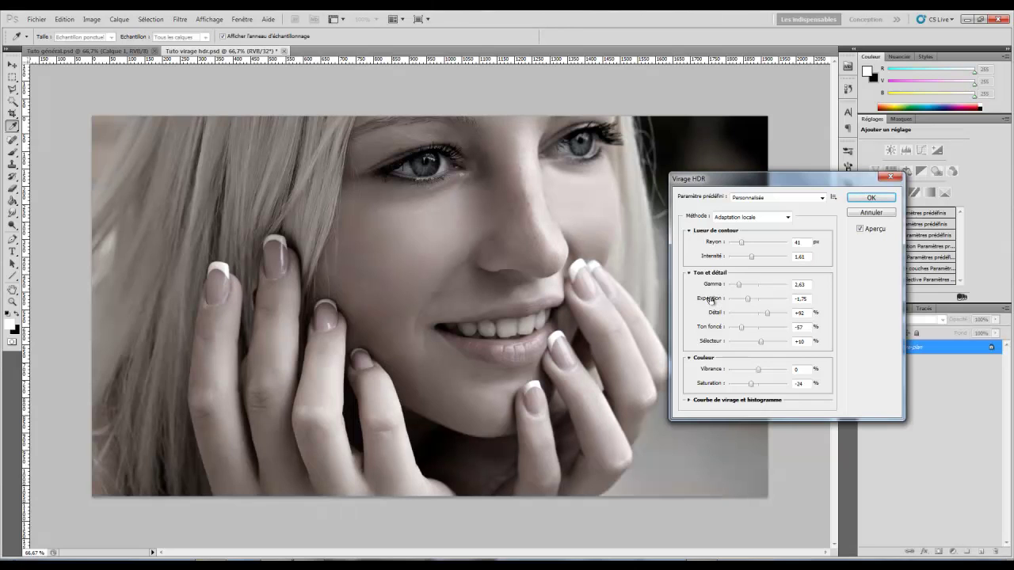
{"action": "left_click_drag", "start_coordinate": [712, 299], "coordinate": [712, 298]}
{"action": "left_click_drag", "start_coordinate": [738, 181], "coordinate": [751, 165]}
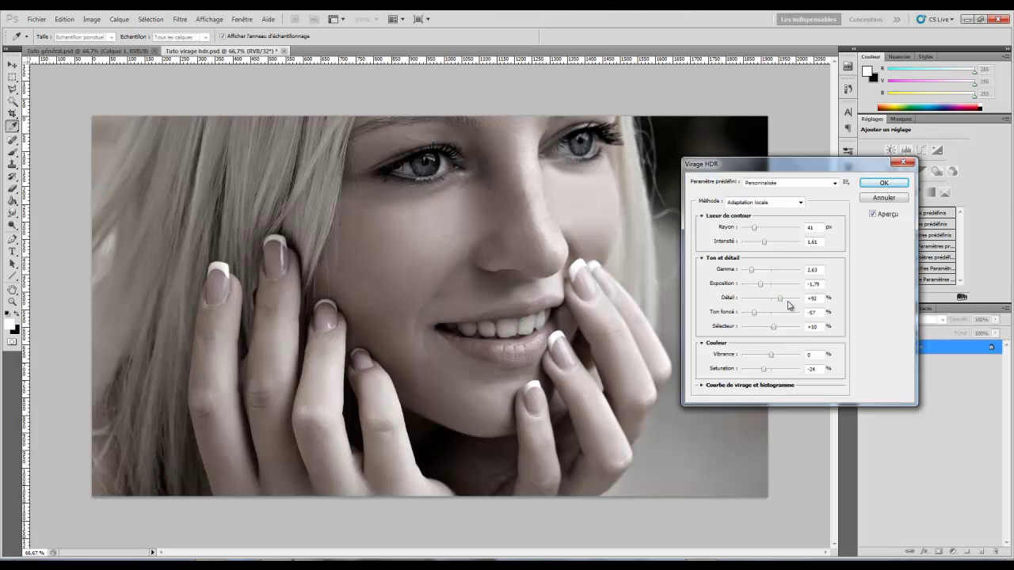
Step: Experiment with the Détail amount, typing +90, and with the Ton foncé shadow slider
{"action": "left_click_drag", "start_coordinate": [780, 300], "coordinate": [746, 307]}
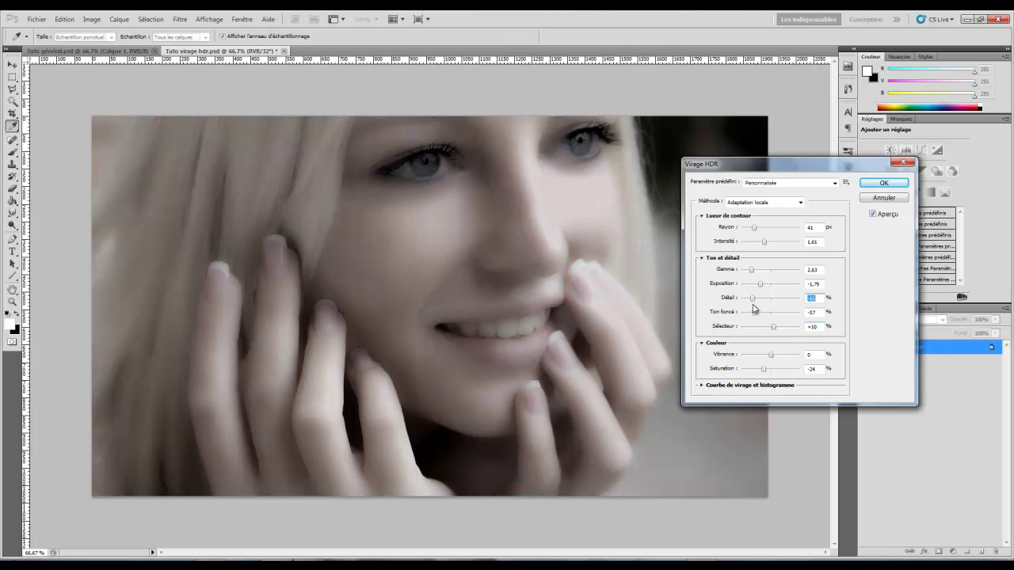
{"action": "left_click_drag", "start_coordinate": [754, 301], "coordinate": [797, 319]}
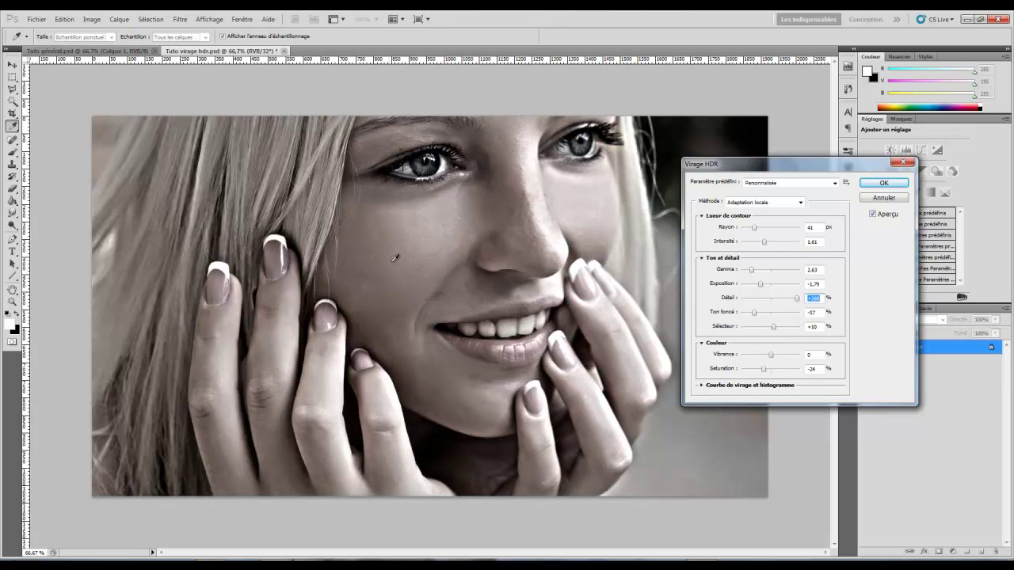
{"action": "left_click_drag", "start_coordinate": [797, 299], "coordinate": [781, 302]}
{"action": "left_click_drag", "start_coordinate": [782, 300], "coordinate": [779, 299]}
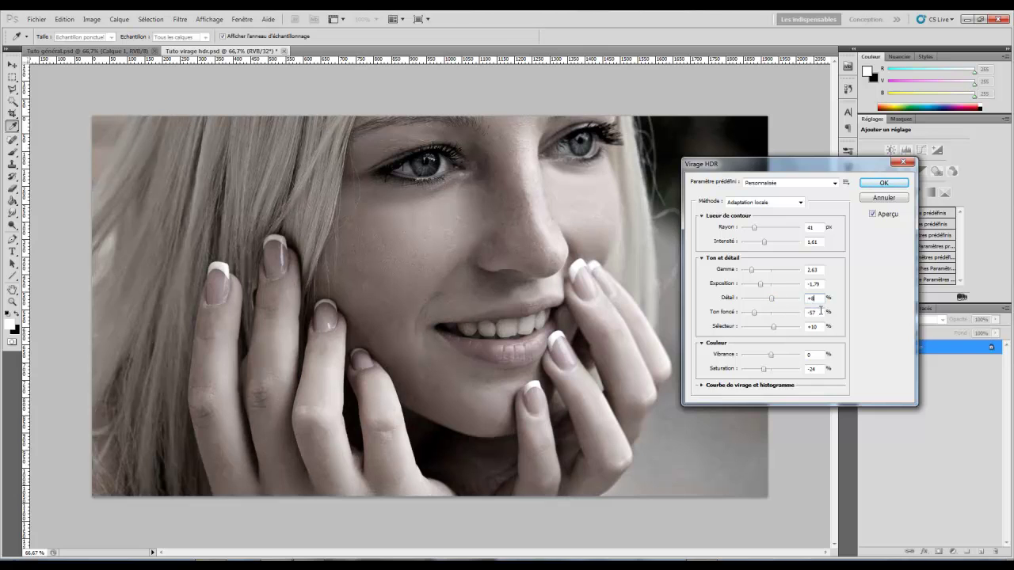
{"action": "key", "text": "BackSpace"}
{"action": "type", "text": "0"}
{"action": "mouse_move", "coordinate": [755, 315]}
{"action": "left_mouse_down"}
{"action": "mouse_move", "coordinate": [782, 318]}
{"action": "mouse_move", "coordinate": [753, 317]}
{"action": "left_mouse_up"}
{"action": "left_click_drag", "start_coordinate": [754, 316], "coordinate": [798, 318]}
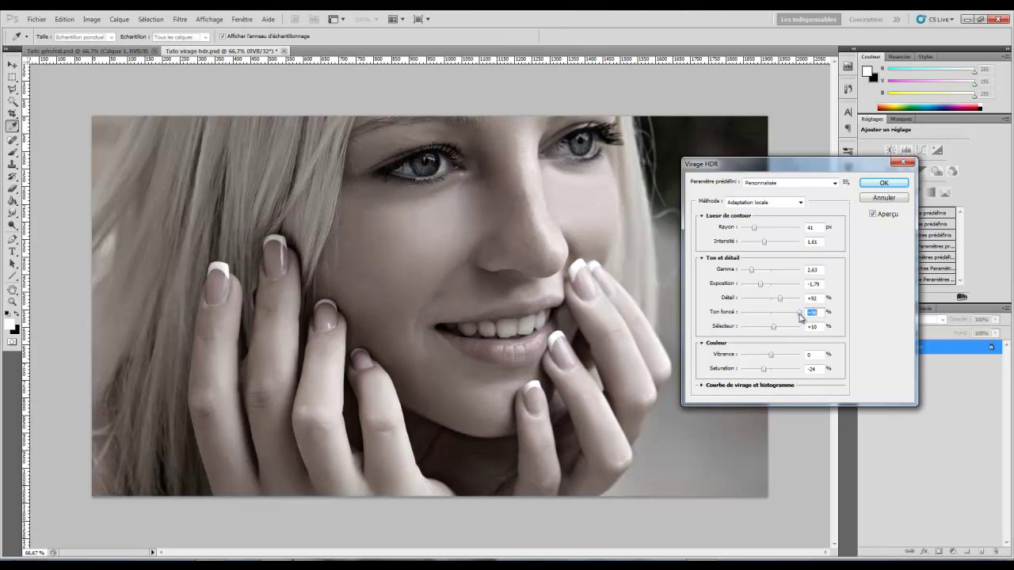
{"action": "left_click_drag", "start_coordinate": [790, 317], "coordinate": [756, 316]}
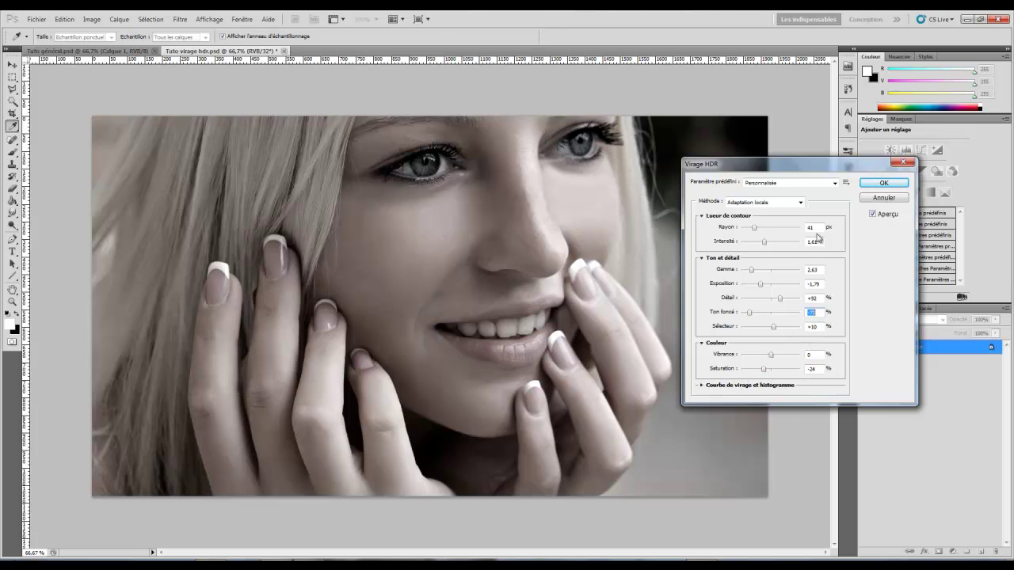
Step: Restore the Réglage hdr preset and apply HDR Toning, leaving a single 8-bit toned layer
{"action": "left_click", "coordinate": [800, 185]}
{"action": "left_click", "coordinate": [772, 329]}
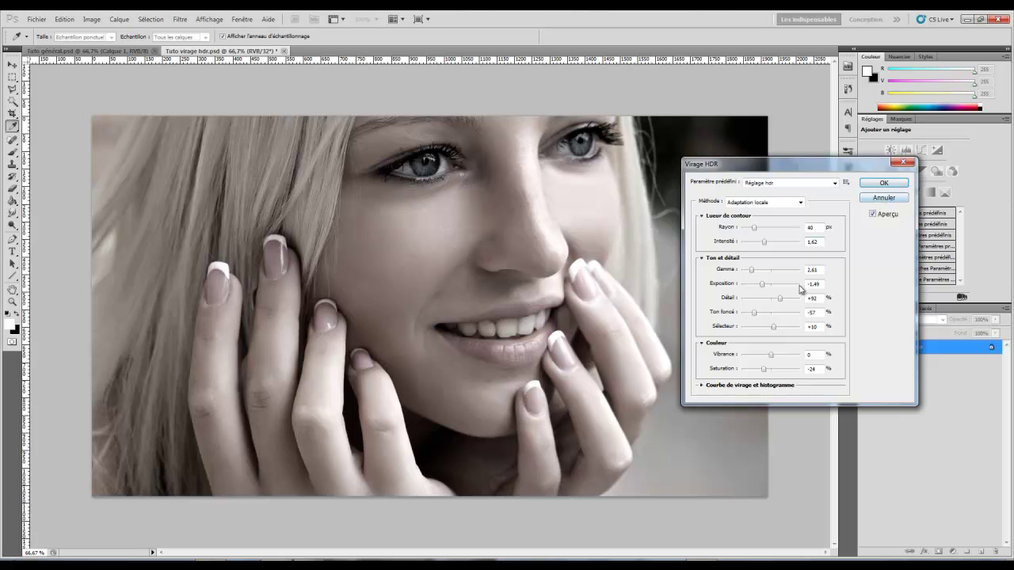
{"action": "left_click", "coordinate": [700, 386]}
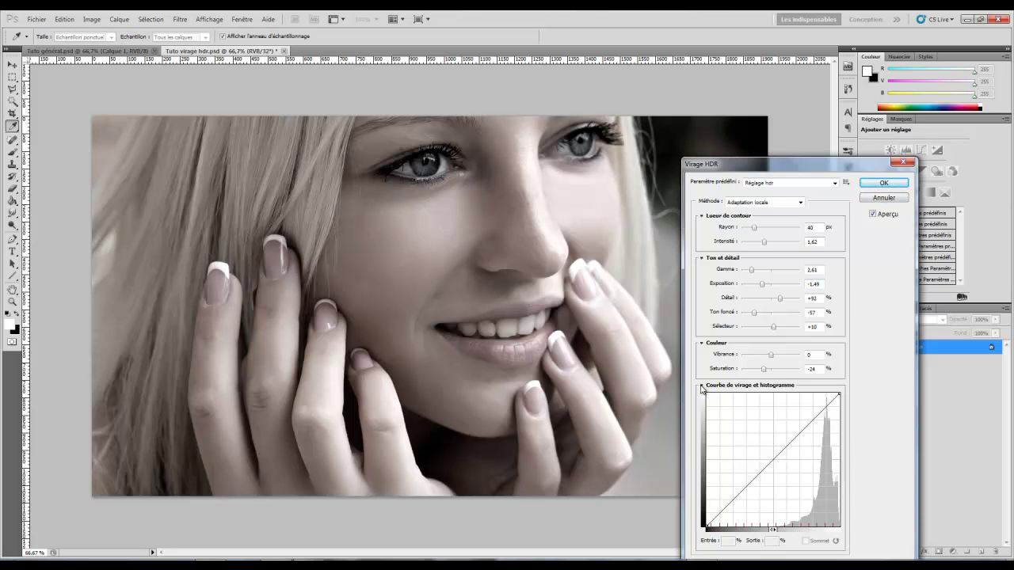
{"action": "left_click", "coordinate": [700, 387]}
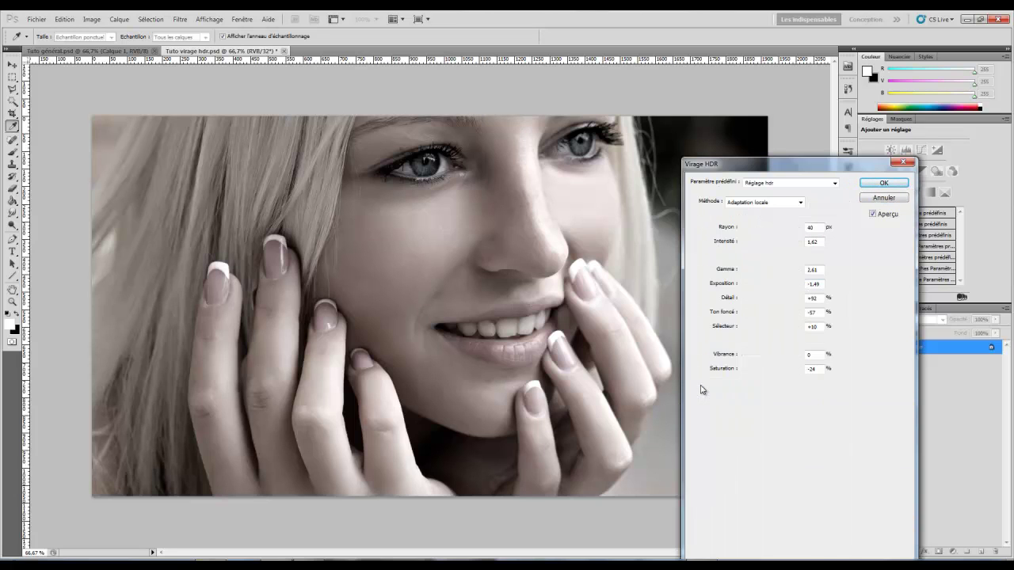
{"action": "left_click", "coordinate": [883, 183]}
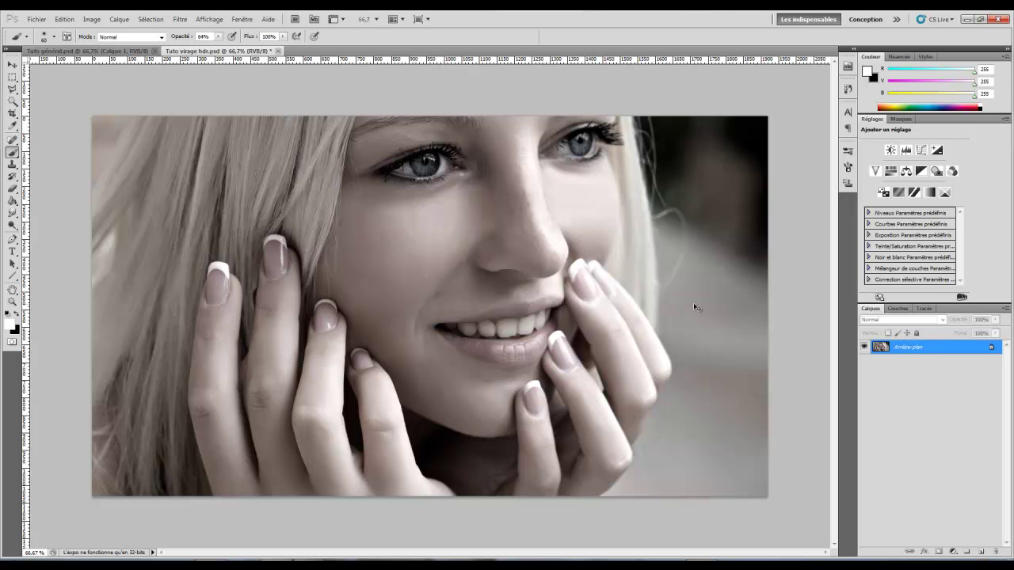
Step: Place the toned portrait on a new Calque 2 in Tuto général and hide Arrière-plan
{"action": "key", "text": "ctrl+a"}
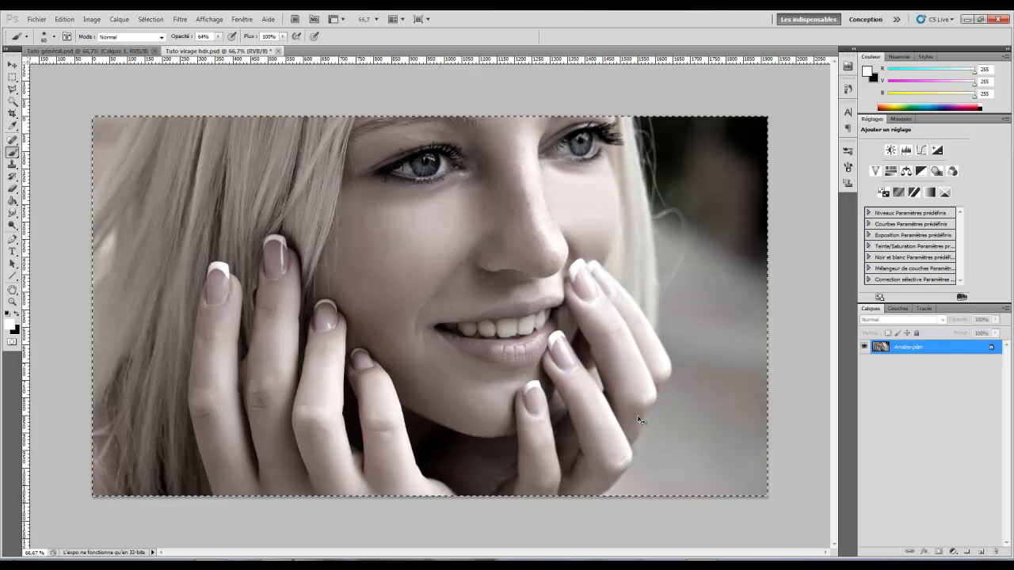
{"action": "key", "text": "ctrl+Tab"}
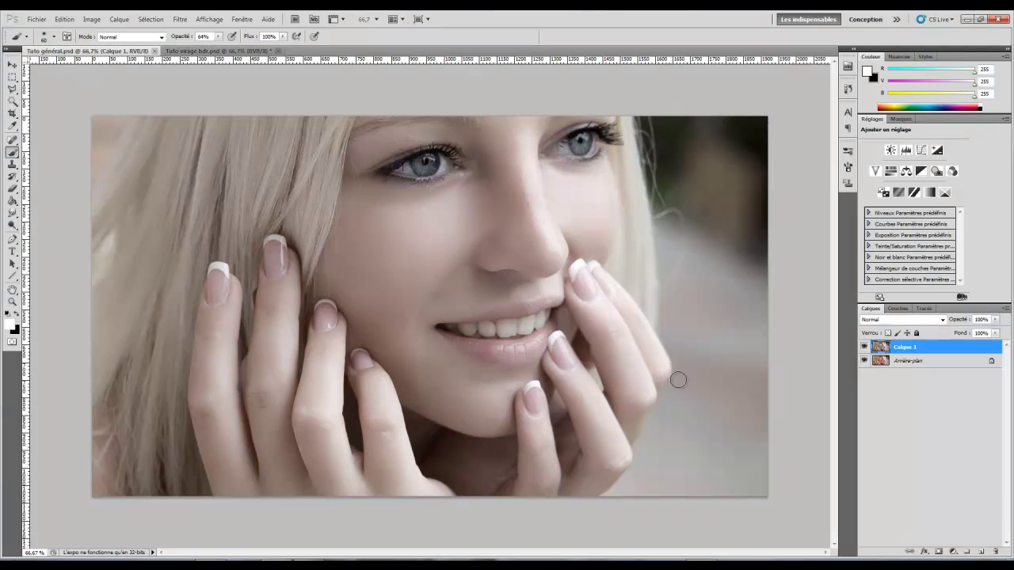
{"action": "left_click", "coordinate": [981, 552]}
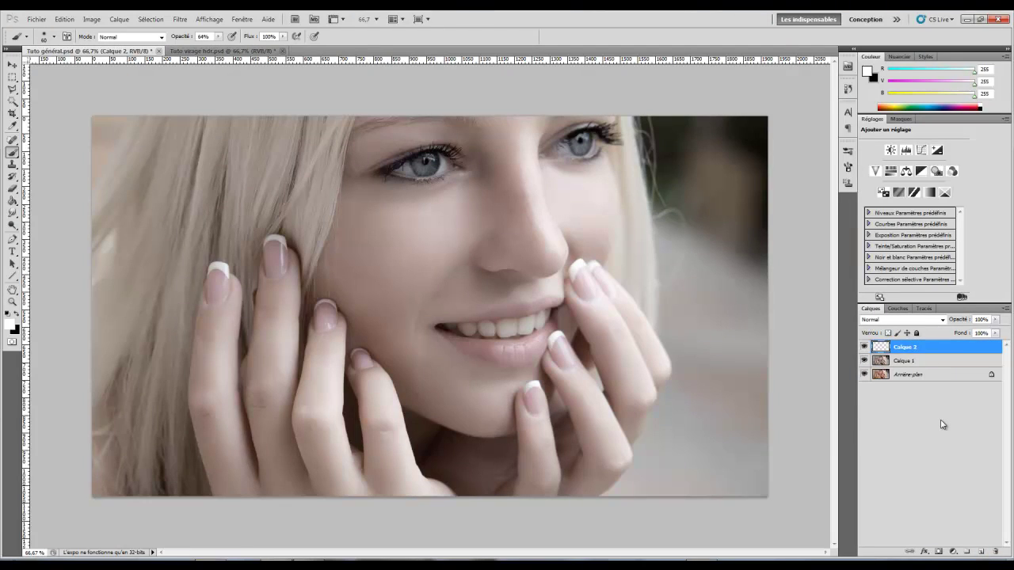
{"action": "key", "text": "ctrl+alt+shift+e"}
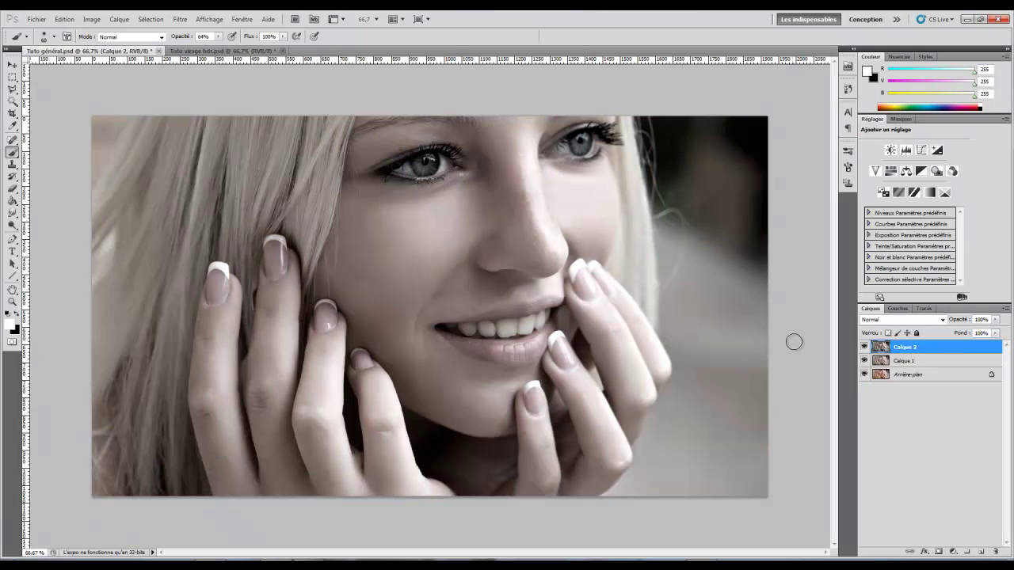
{"action": "left_click", "coordinate": [864, 374]}
Step: Add a Courbes 1 curves layer with its point raised to output 197 at input 162
{"action": "left_click", "coordinate": [121, 21]}
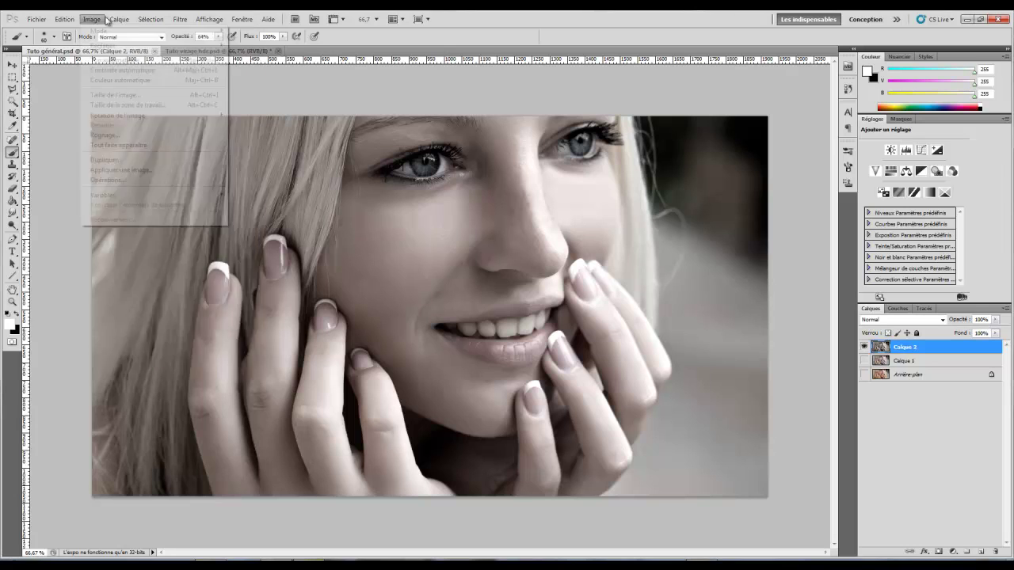
{"action": "left_click", "coordinate": [120, 20]}
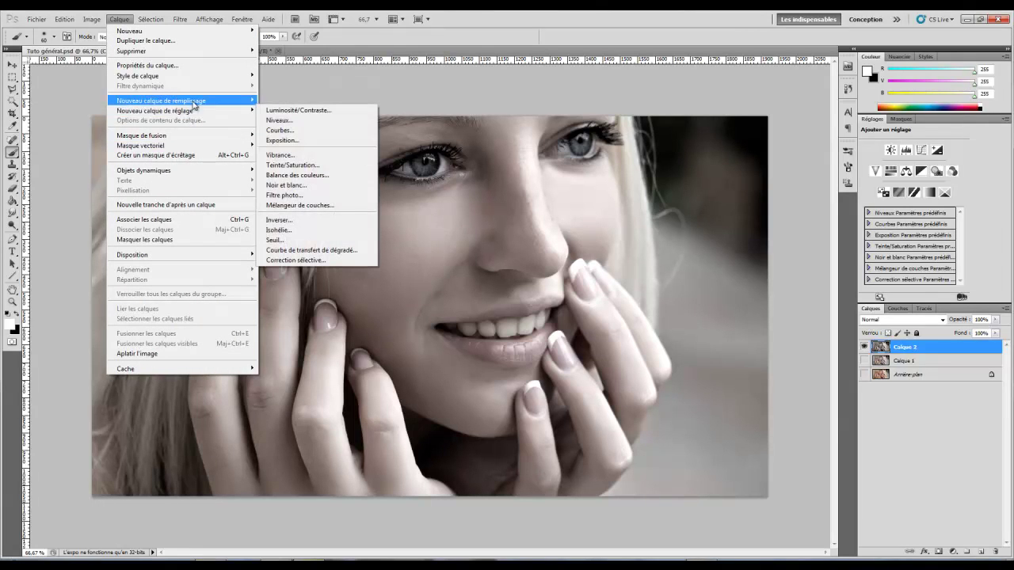
{"action": "mouse_move", "coordinate": [155, 111]}
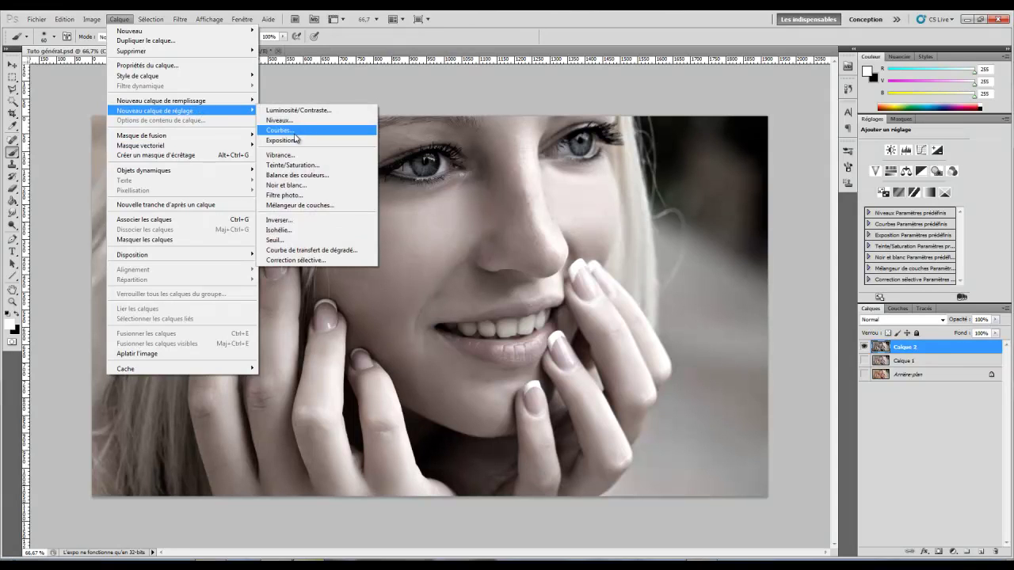
{"action": "left_click", "coordinate": [297, 131]}
{"action": "left_click", "coordinate": [613, 190]}
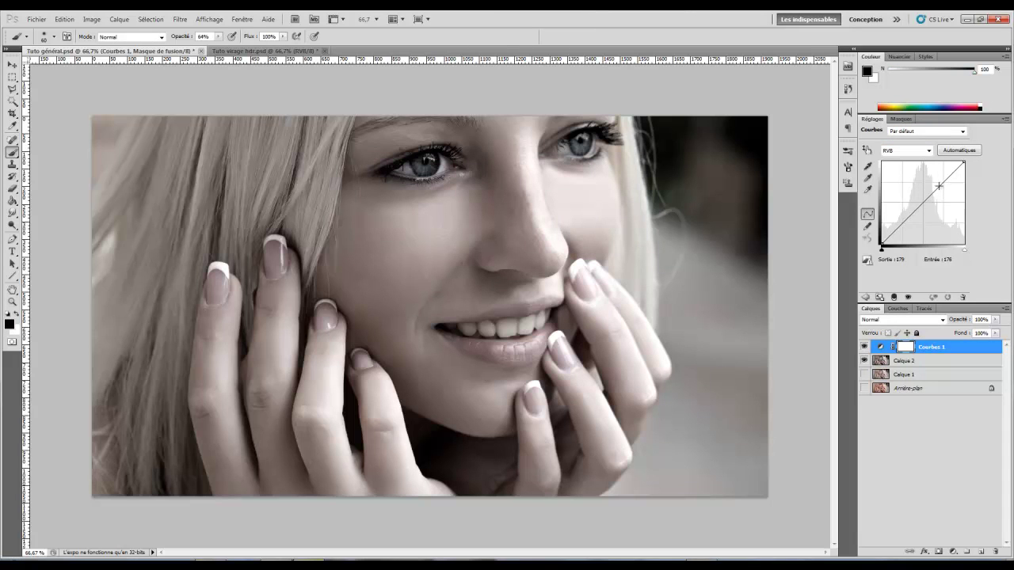
{"action": "left_click_drag", "start_coordinate": [939, 185], "coordinate": [934, 179]}
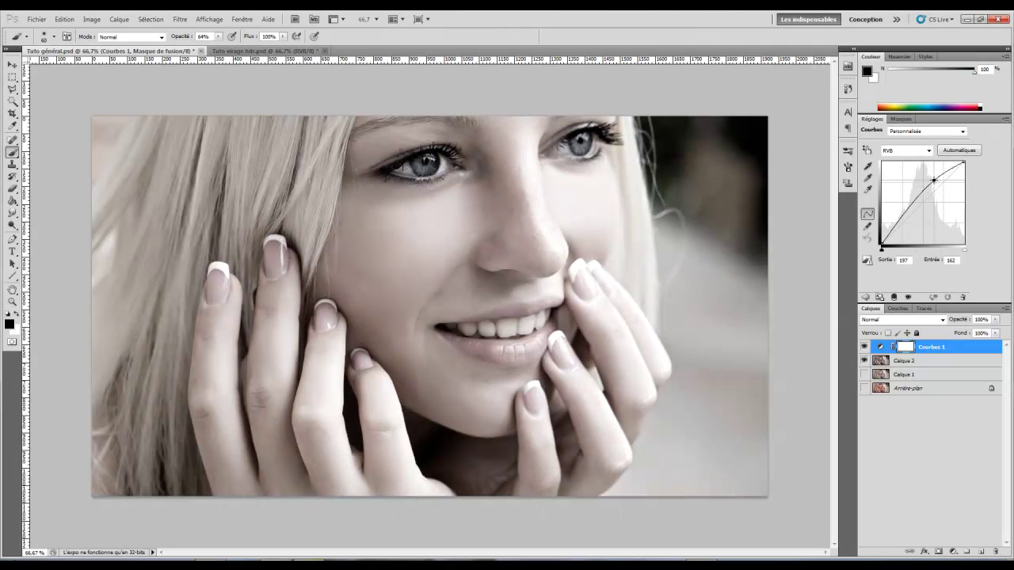
{"action": "left_click", "coordinate": [119, 19]}
{"action": "mouse_move", "coordinate": [155, 110]}
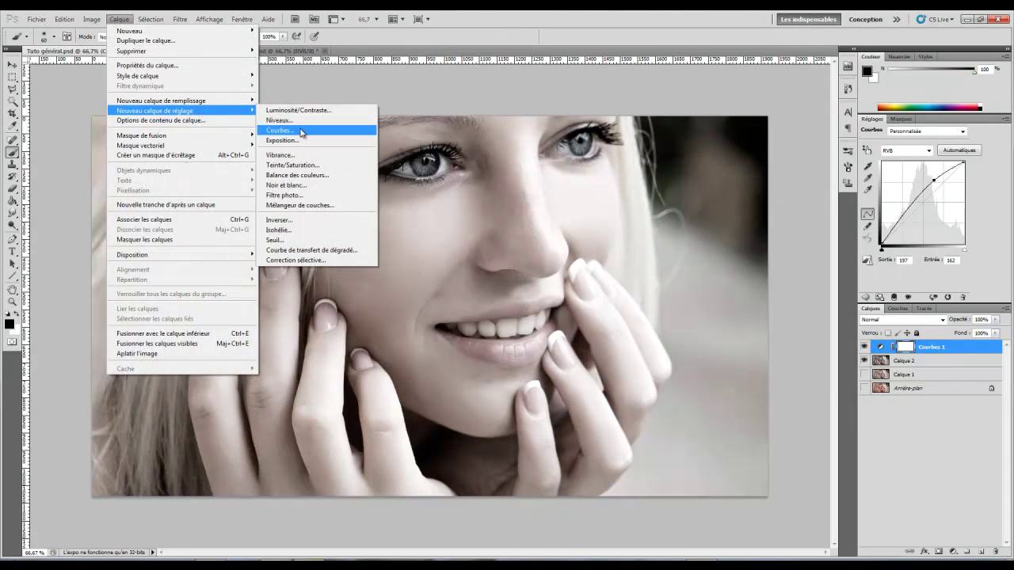
Step: Add a second Curves adjustment layer, Courbes 2, and fill its mask with black
{"action": "left_click", "coordinate": [301, 130]}
{"action": "left_click", "coordinate": [608, 191]}
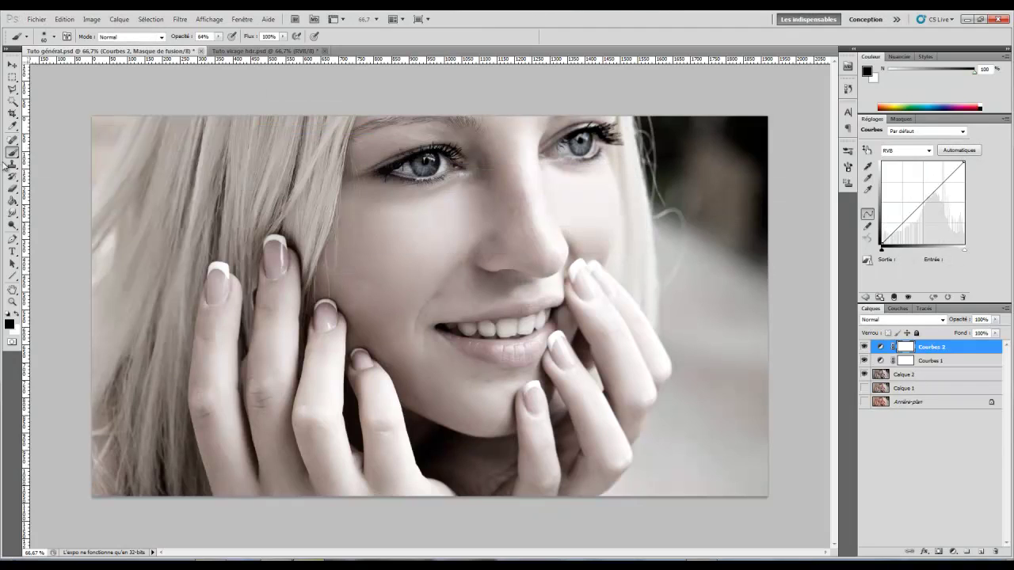
{"action": "left_click", "coordinate": [12, 201]}
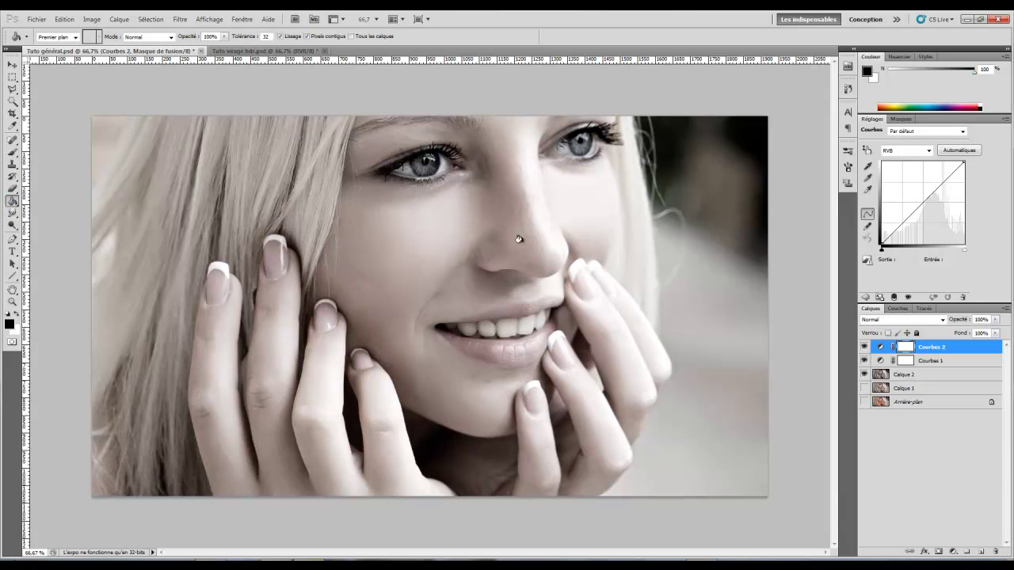
{"action": "left_click", "coordinate": [474, 242]}
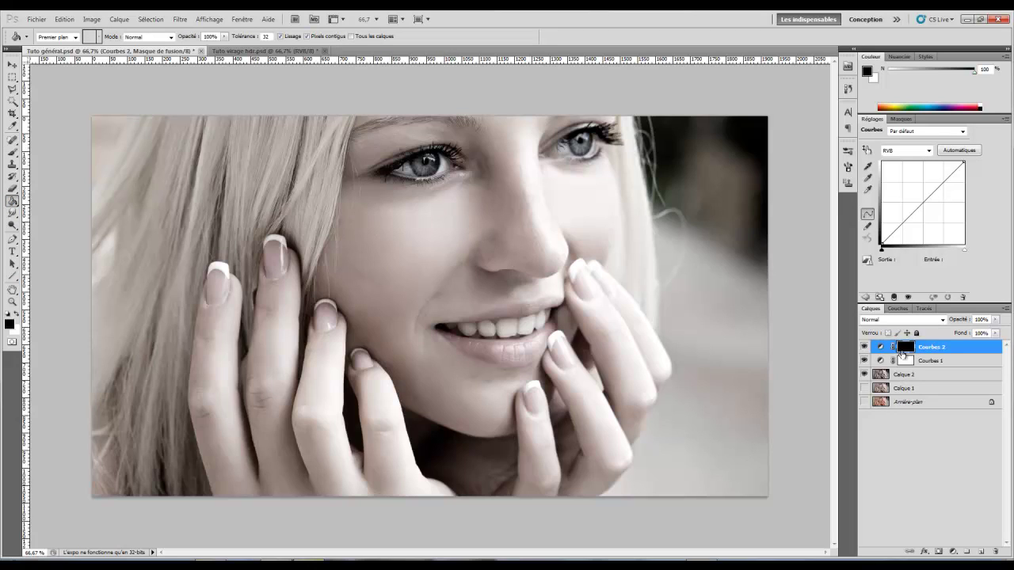
Step: Pull the Courbes 2 curve down to output 40 at input 86 to darken tones
{"action": "left_click", "coordinate": [948, 354]}
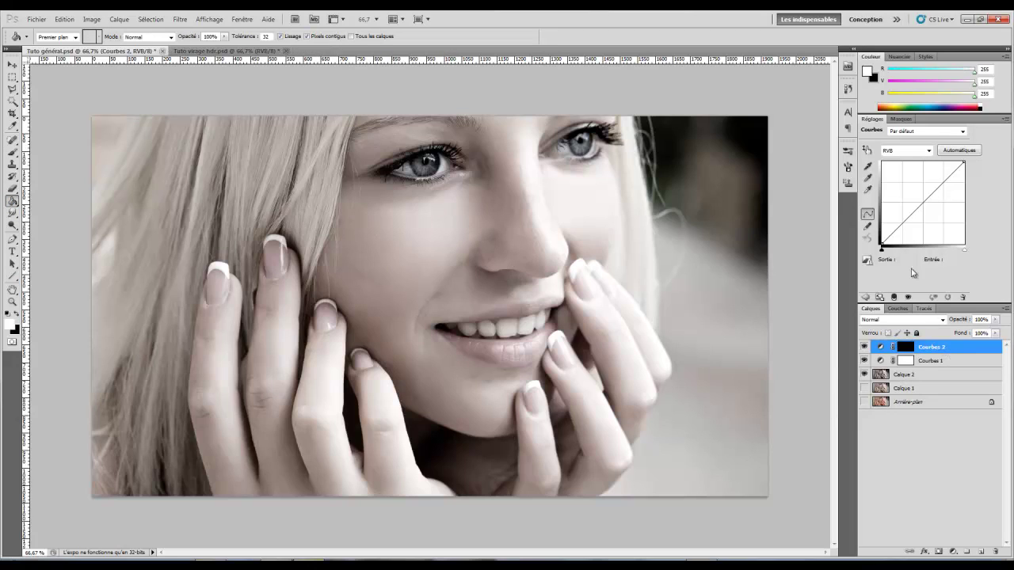
{"action": "left_click_drag", "start_coordinate": [905, 223], "coordinate": [909, 231]}
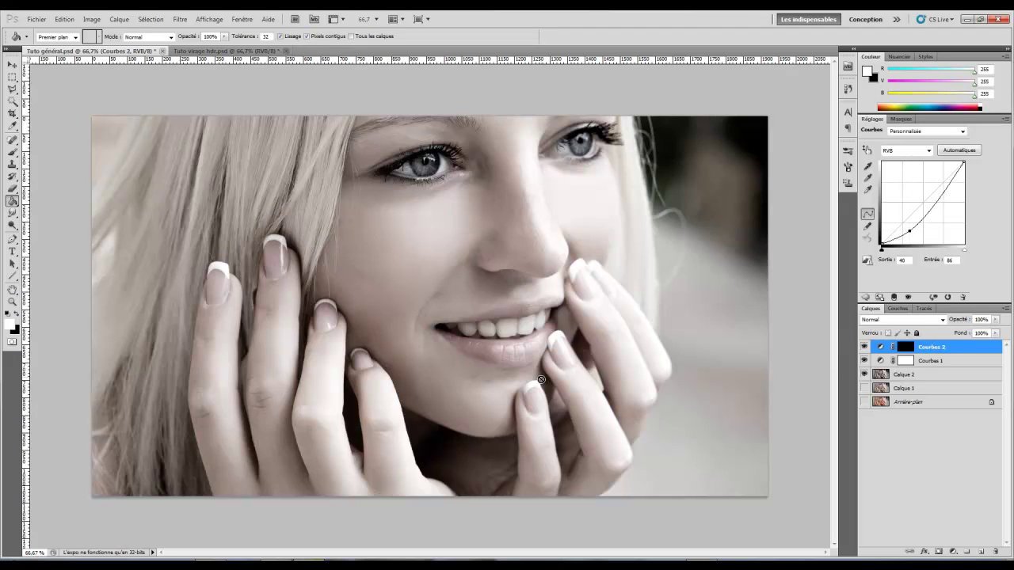
{"action": "left_click", "coordinate": [12, 150]}
Step: Set a 199 px soft brush with white foreground on the Courbes 2 mask
{"action": "right_click", "coordinate": [350, 233]}
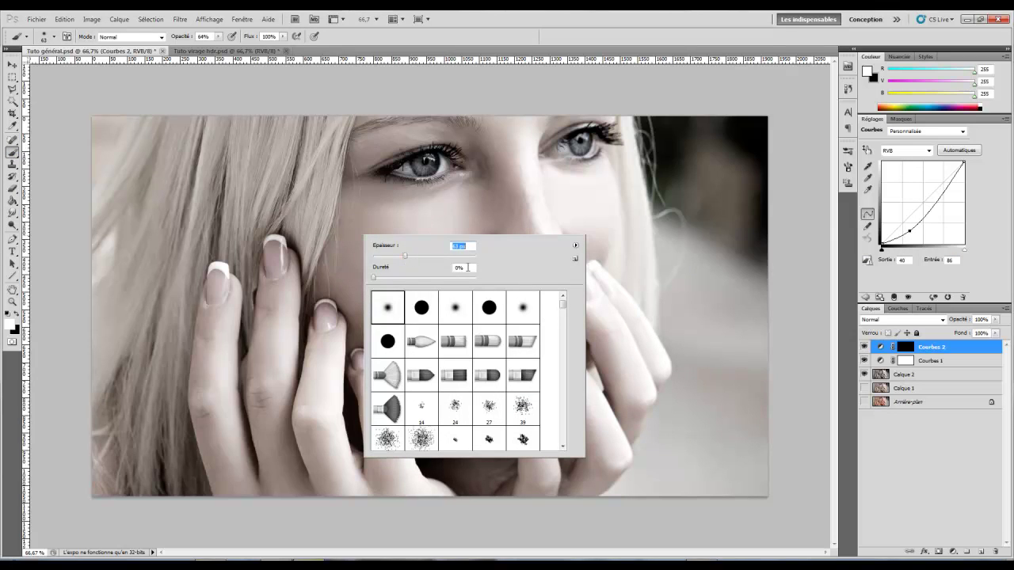
{"action": "left_click_drag", "start_coordinate": [420, 275], "coordinate": [420, 275]}
{"action": "left_click", "coordinate": [895, 347]}
{"action": "right_click", "coordinate": [450, 253]}
{"action": "left_click_drag", "start_coordinate": [510, 275], "coordinate": [539, 275]}
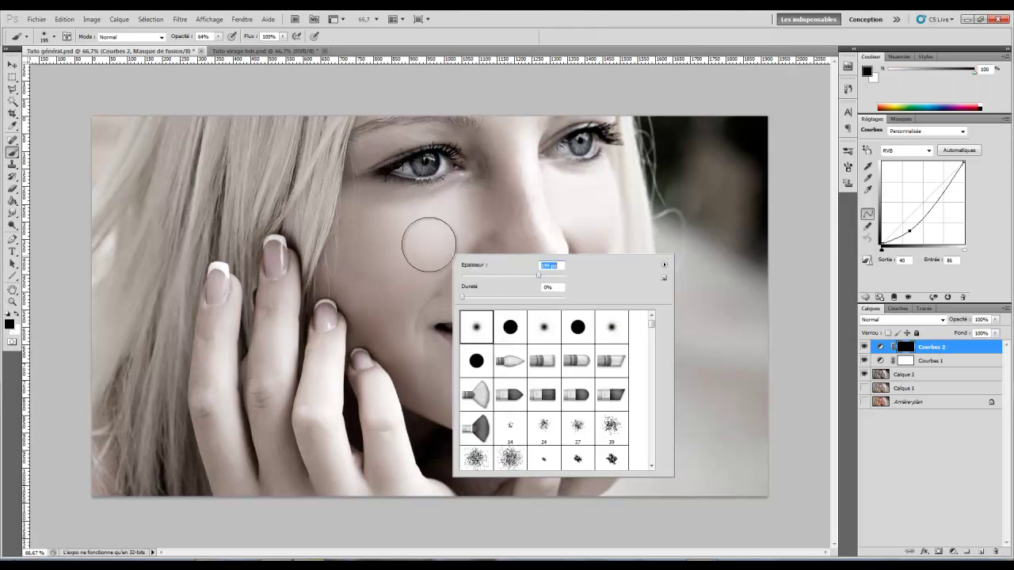
{"action": "left_click", "coordinate": [180, 37]}
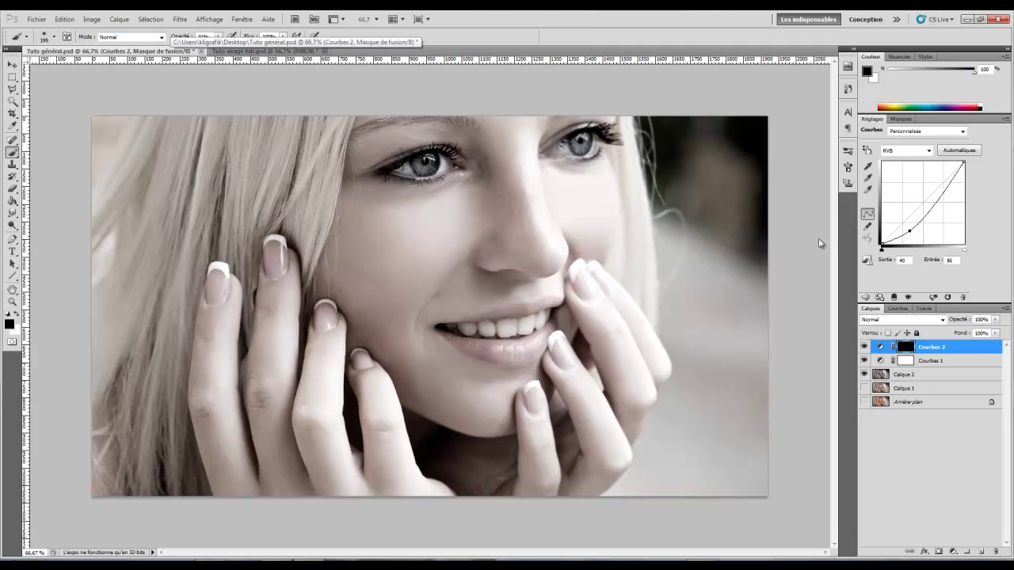
{"action": "left_click", "coordinate": [17, 314]}
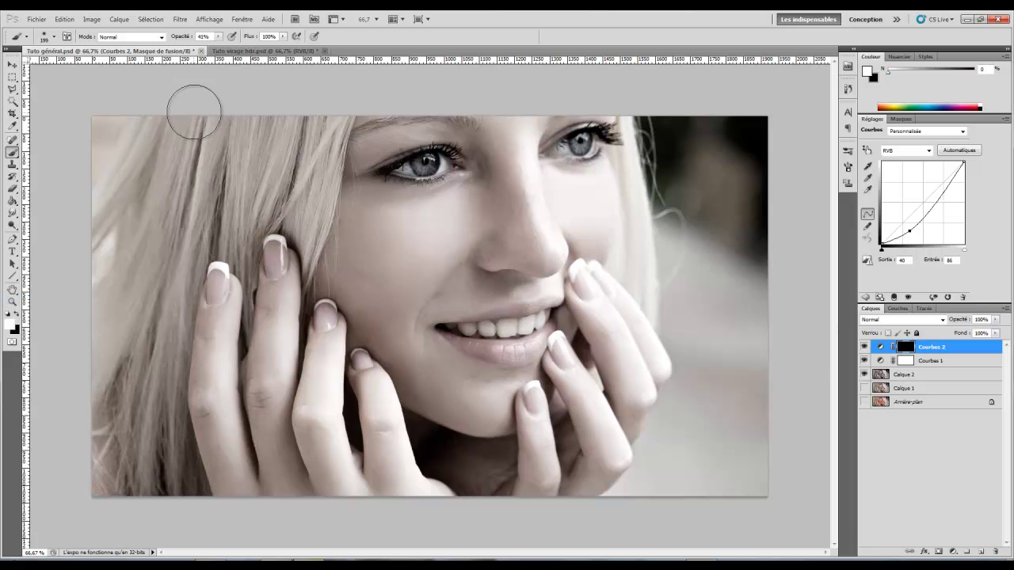
Step: Paint darkening over the top-left, hair, right edge, fingers, lips and right eye, shrinking brush to 156 px
{"action": "mouse_move", "coordinate": [199, 106]}
{"action": "left_mouse_down"}
{"action": "mouse_move", "coordinate": [98, 152]}
{"action": "mouse_move", "coordinate": [113, 131]}
{"action": "mouse_move", "coordinate": [124, 153]}
{"action": "mouse_move", "coordinate": [115, 479]}
{"action": "left_mouse_up"}
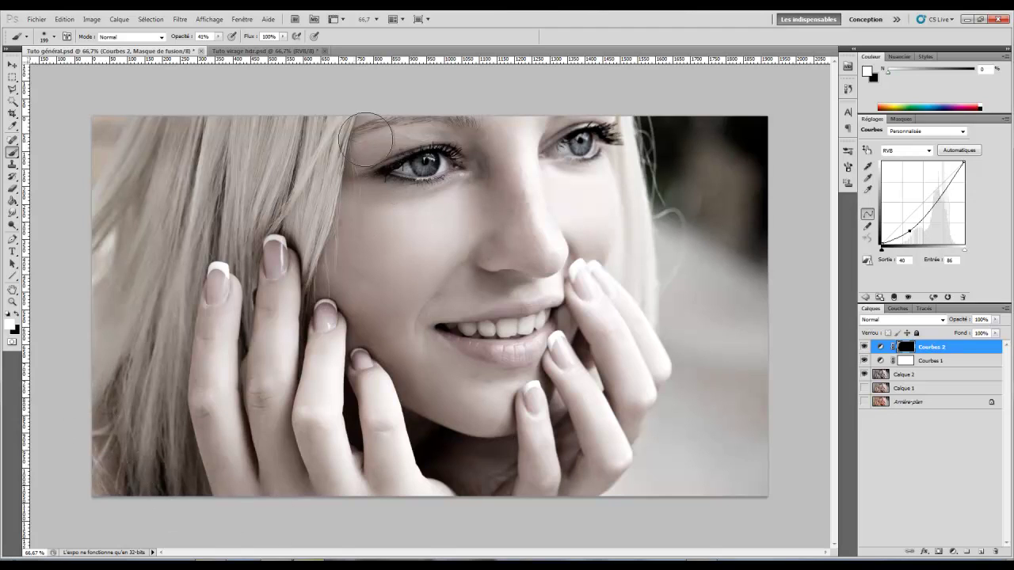
{"action": "mouse_move", "coordinate": [405, 179]}
{"action": "left_mouse_down"}
{"action": "mouse_move", "coordinate": [368, 129]}
{"action": "mouse_move", "coordinate": [147, 170]}
{"action": "mouse_move", "coordinate": [177, 188]}
{"action": "left_mouse_up"}
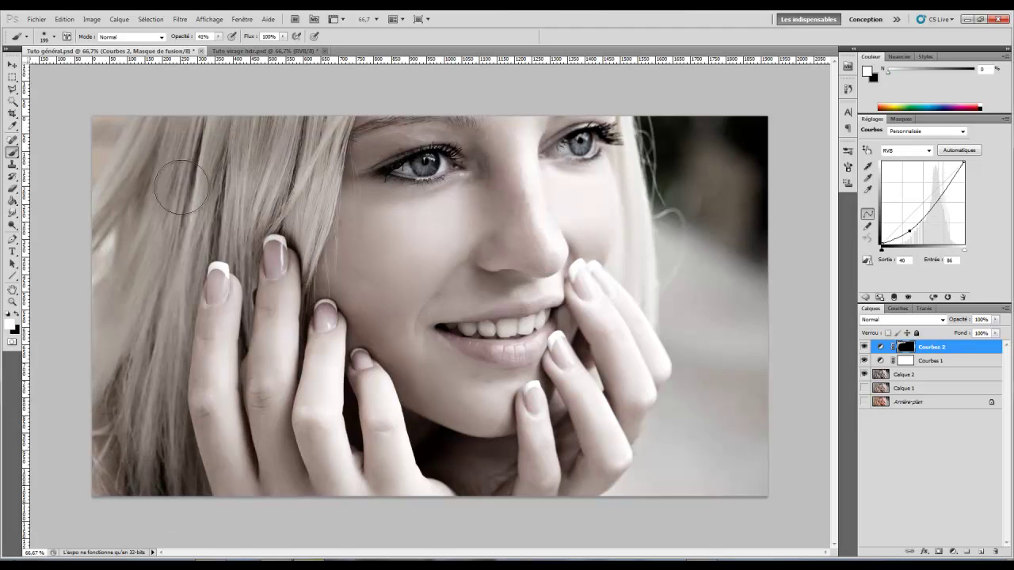
{"action": "mouse_move", "coordinate": [692, 124]}
{"action": "left_mouse_down"}
{"action": "mouse_move", "coordinate": [746, 197]}
{"action": "mouse_move", "coordinate": [715, 470]}
{"action": "left_mouse_up"}
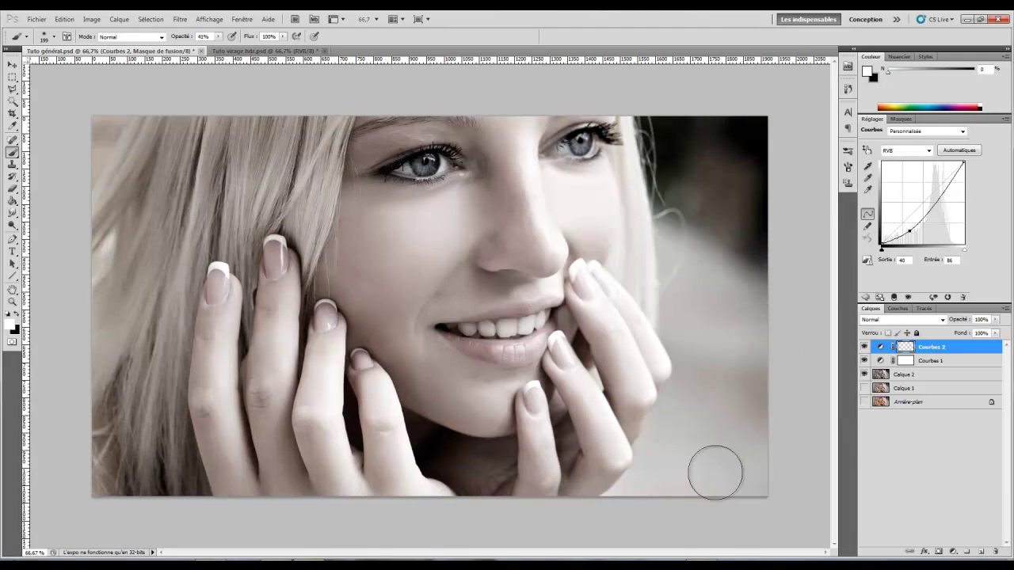
{"action": "right_click", "coordinate": [526, 406]}
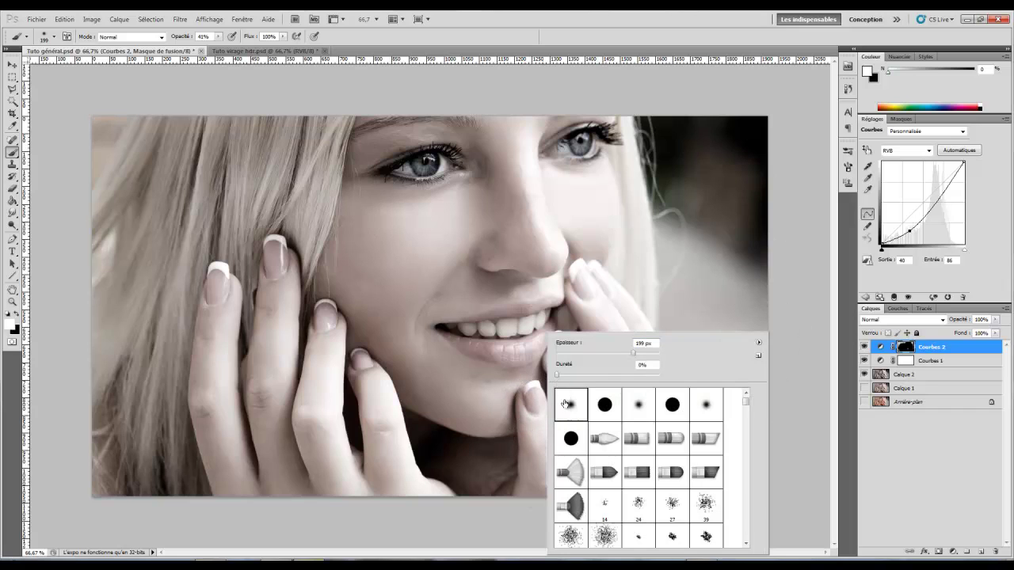
{"action": "left_click", "coordinate": [631, 354]}
{"action": "left_click", "coordinate": [345, 360]}
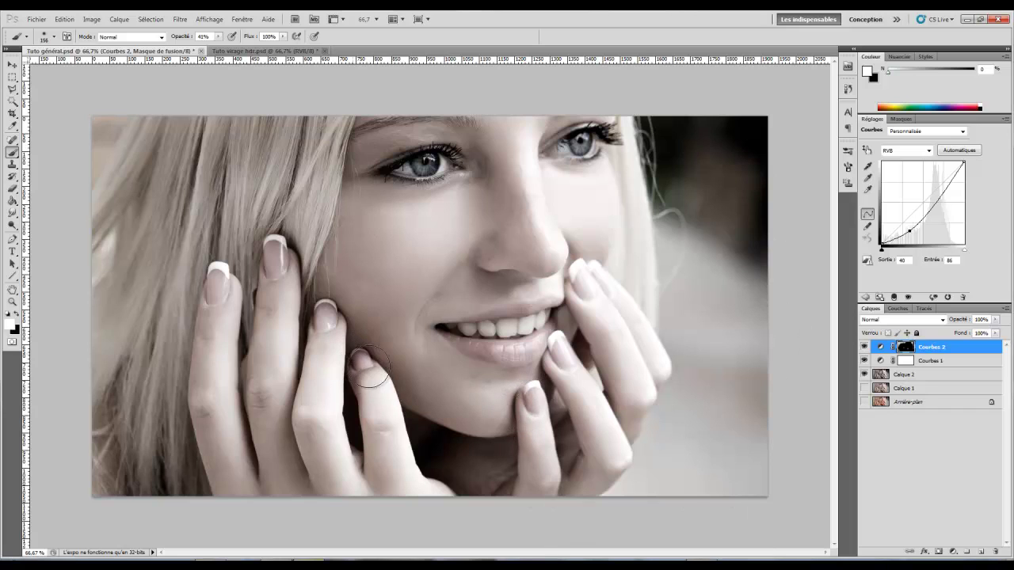
{"action": "mouse_move", "coordinate": [329, 317]}
{"action": "left_mouse_down"}
{"action": "mouse_move", "coordinate": [253, 281]}
{"action": "mouse_move", "coordinate": [258, 444]}
{"action": "mouse_move", "coordinate": [293, 494]}
{"action": "left_mouse_up"}
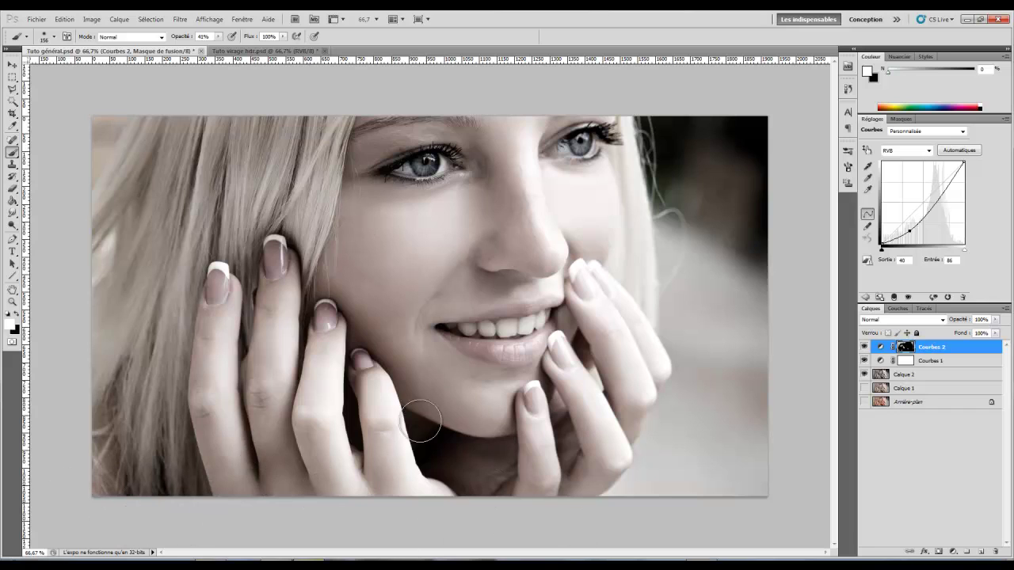
{"action": "mouse_move", "coordinate": [545, 407]}
{"action": "left_mouse_down"}
{"action": "mouse_move", "coordinate": [459, 349]}
{"action": "mouse_move", "coordinate": [539, 349]}
{"action": "left_mouse_up"}
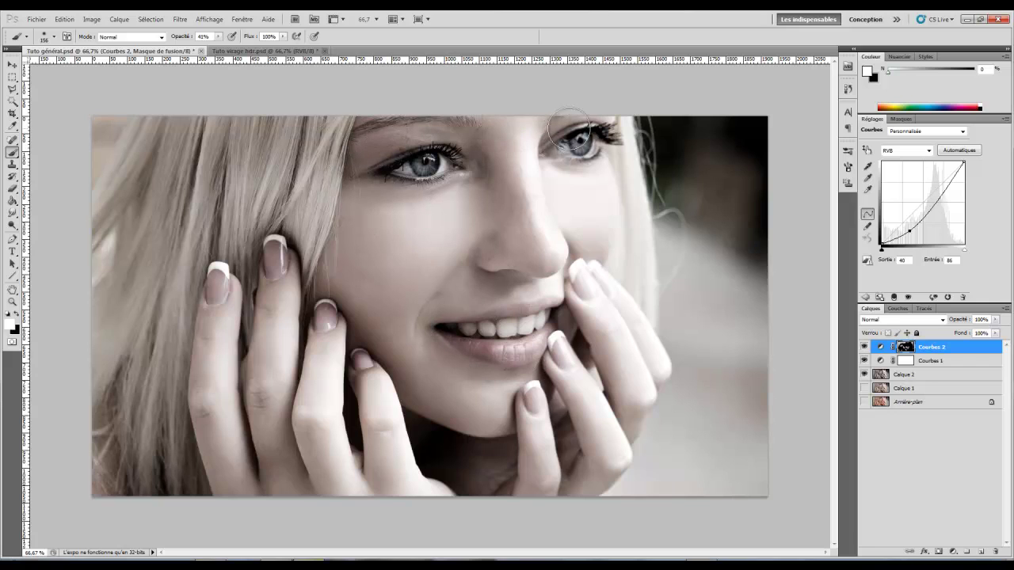
{"action": "left_click_drag", "start_coordinate": [555, 159], "coordinate": [590, 168]}
Step: Shrink the brush to 40 px and darken along the left eye's lower lid
{"action": "right_click", "coordinate": [590, 168]}
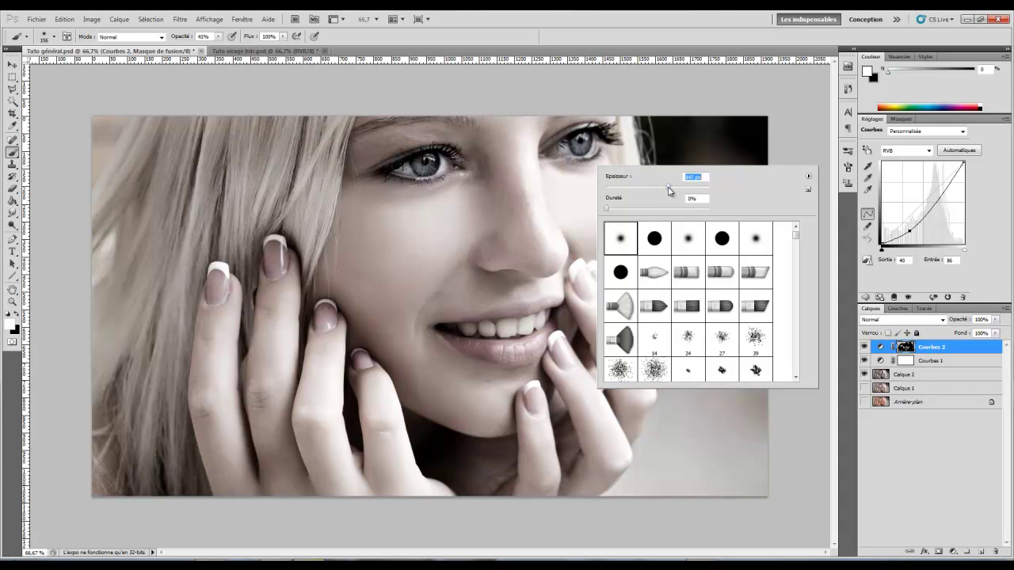
{"action": "right_click", "coordinate": [378, 164]}
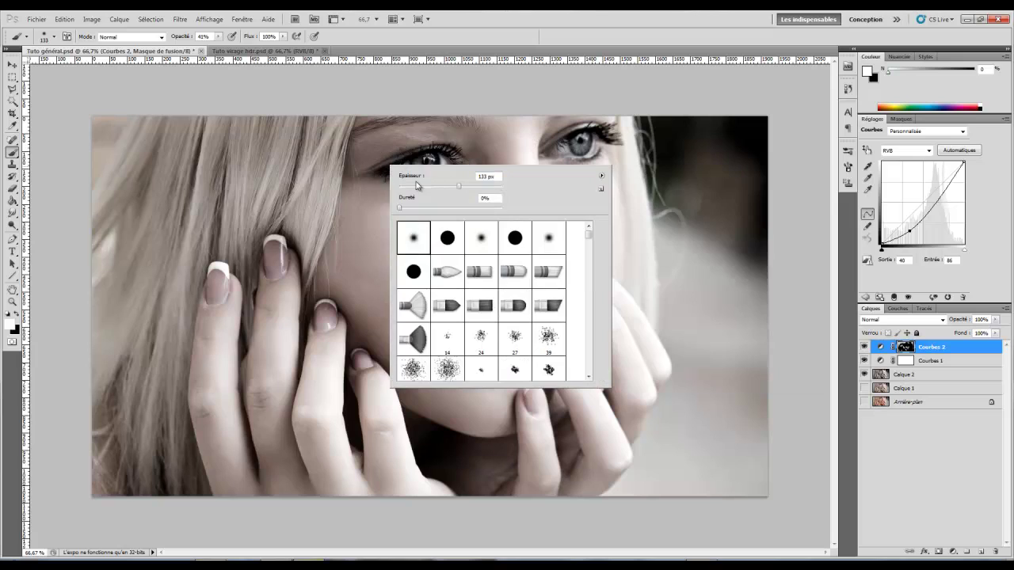
{"action": "type", "text": "40"}
{"action": "key", "text": "Return"}
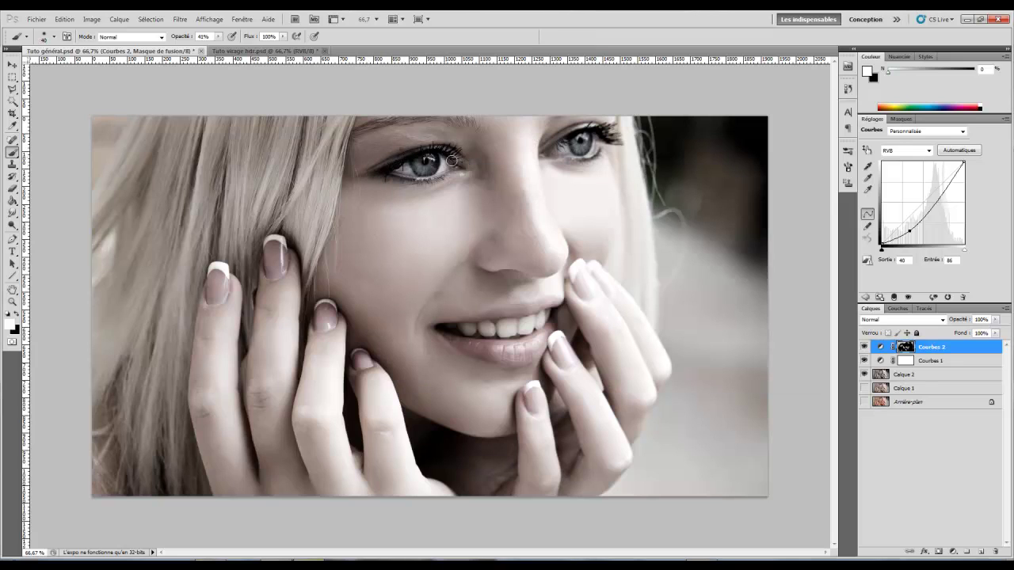
{"action": "mouse_move", "coordinate": [451, 161]}
{"action": "left_mouse_down"}
{"action": "mouse_move", "coordinate": [411, 178]}
{"action": "mouse_move", "coordinate": [461, 174]}
{"action": "left_mouse_up"}
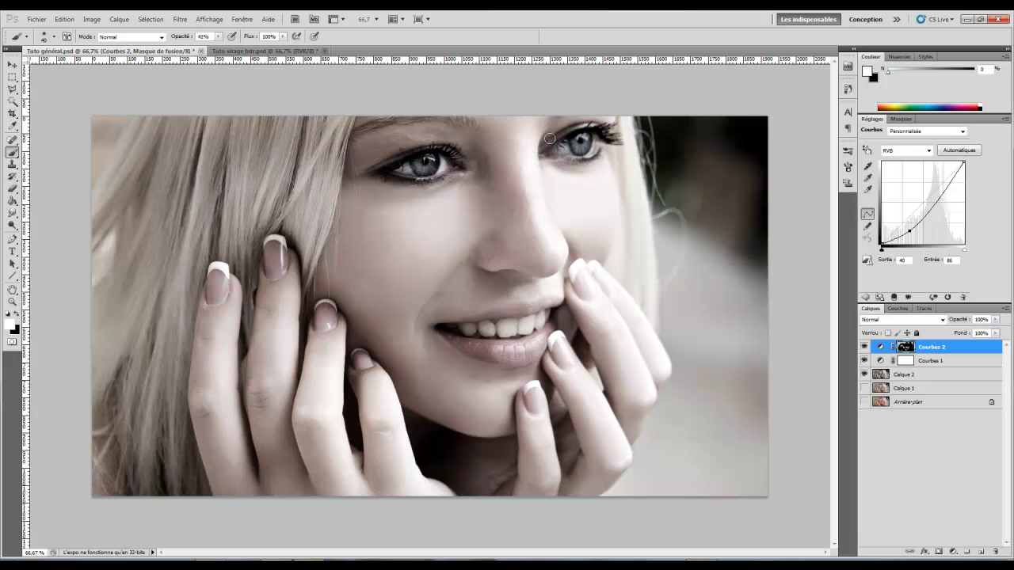
Step: Enlarge the brush to about 197 px and darken the cheek by the fingers and right edge
{"action": "right_click", "coordinate": [617, 253]}
{"action": "left_click_drag", "start_coordinate": [723, 250], "coordinate": [713, 248]}
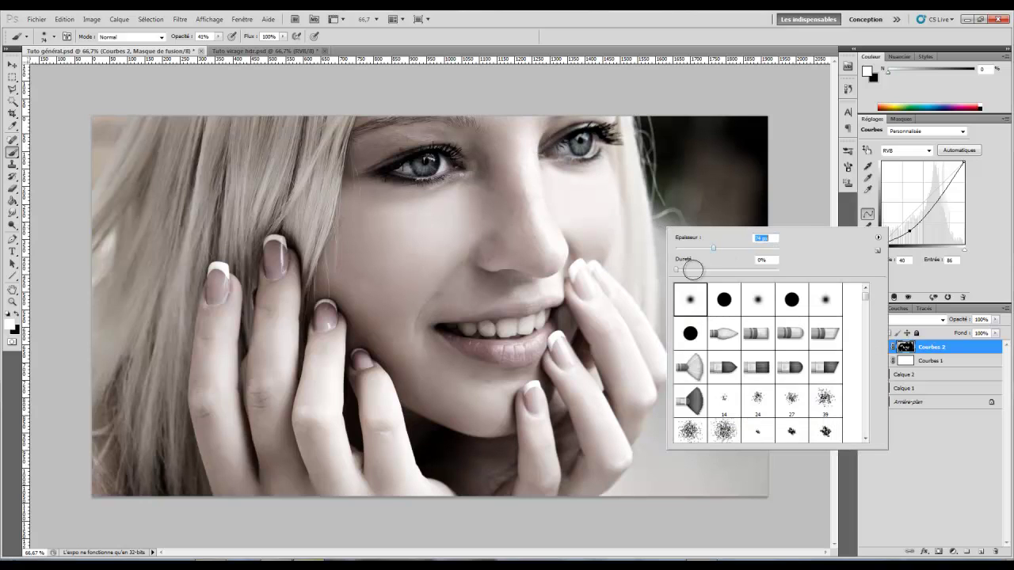
{"action": "left_click", "coordinate": [532, 396]}
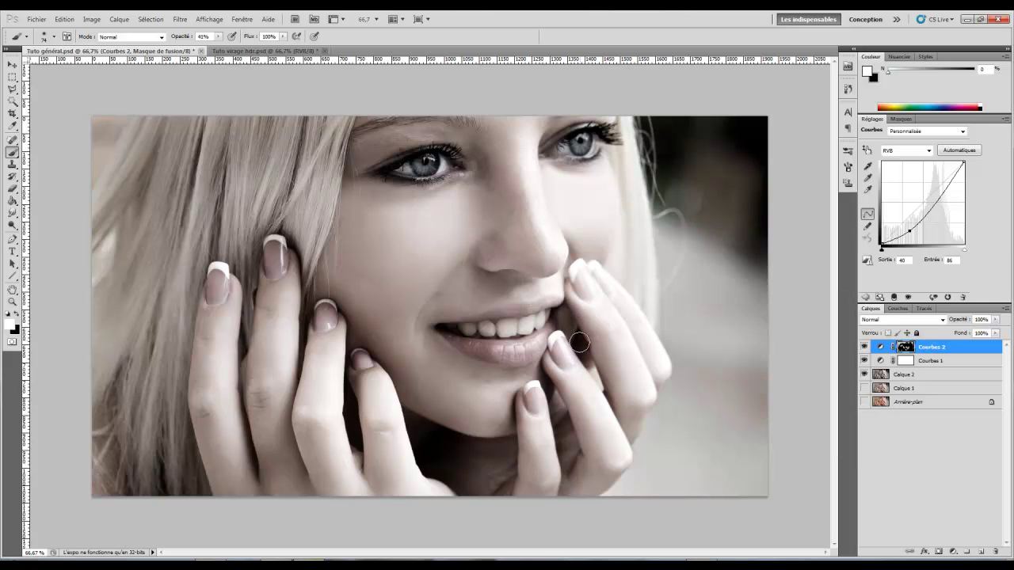
{"action": "right_click", "coordinate": [477, 197]}
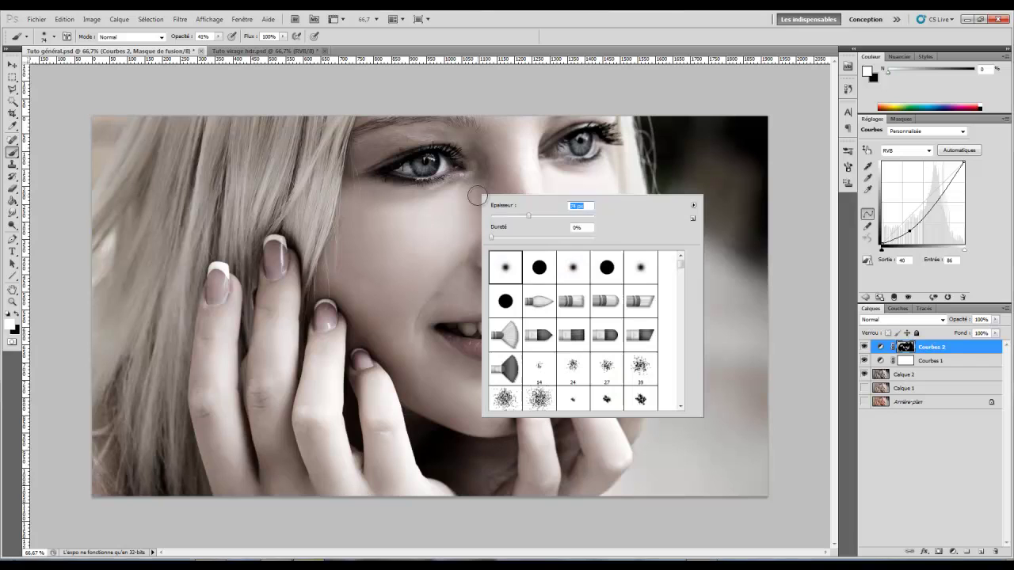
{"action": "left_click", "coordinate": [567, 215]}
{"action": "key", "text": "Return"}
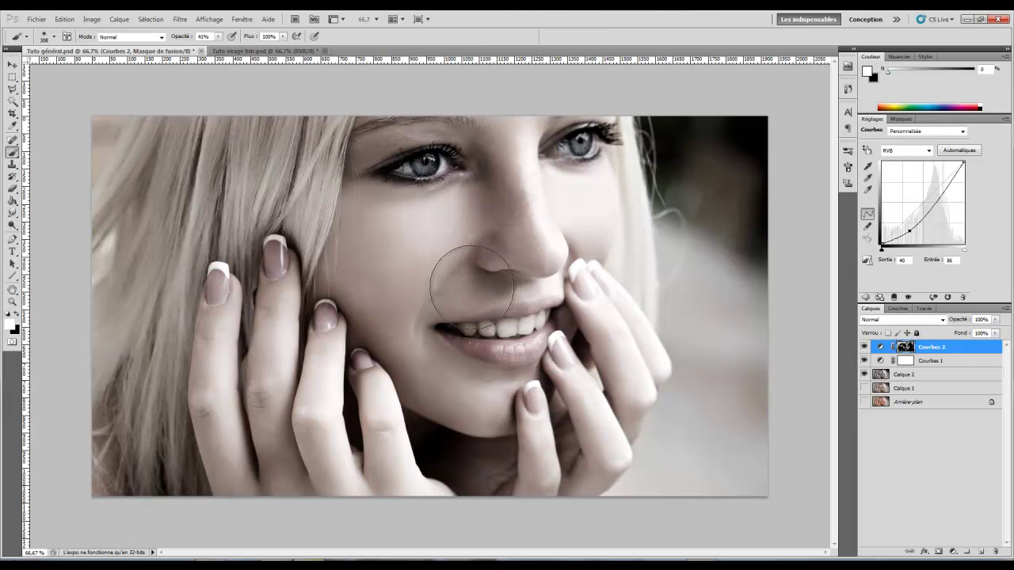
{"action": "left_click_drag", "start_coordinate": [321, 305], "coordinate": [317, 206]}
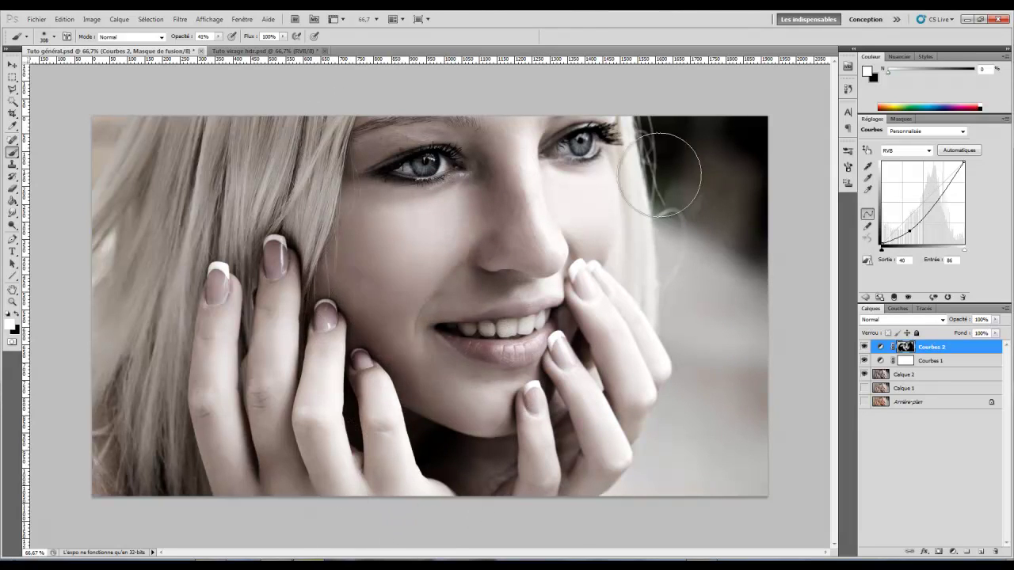
{"action": "left_click_drag", "start_coordinate": [713, 238], "coordinate": [725, 384]}
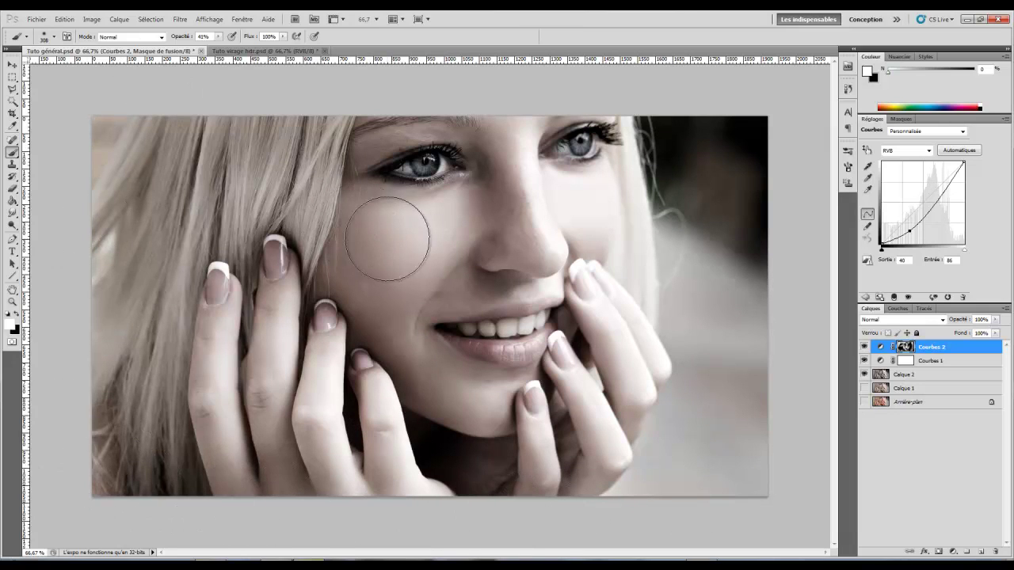
Step: Paint black on the Courbes 1 mask around the mouth and right eye, then reselect Courbes 2
{"action": "left_click", "coordinate": [907, 361]}
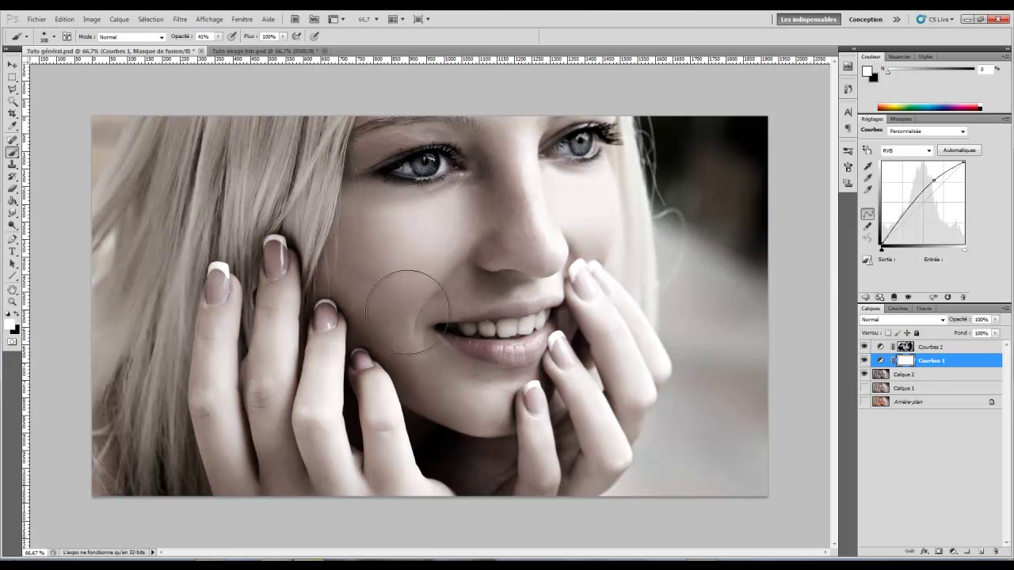
{"action": "left_click", "coordinate": [16, 315]}
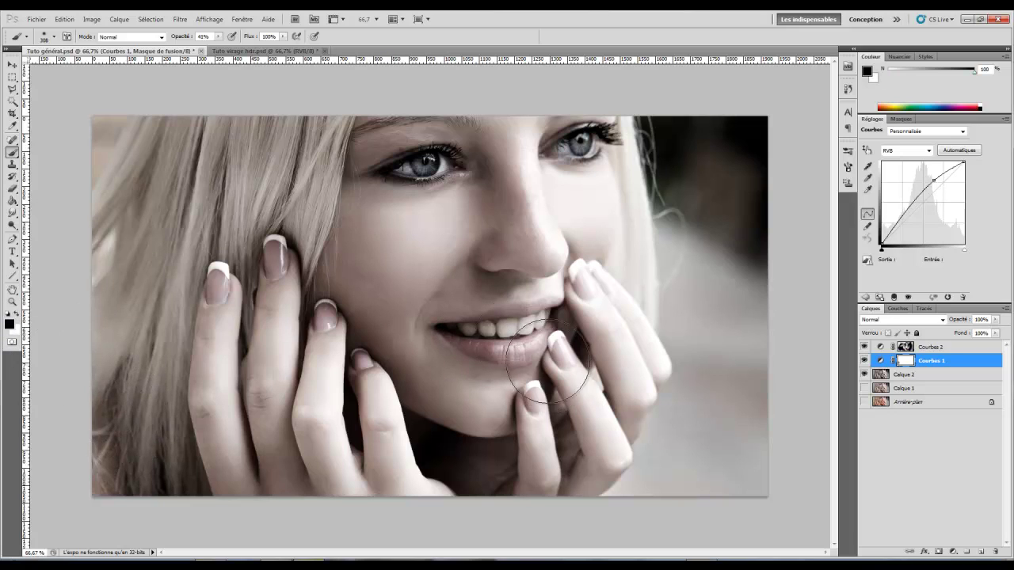
{"action": "left_click_drag", "start_coordinate": [448, 317], "coordinate": [495, 329]}
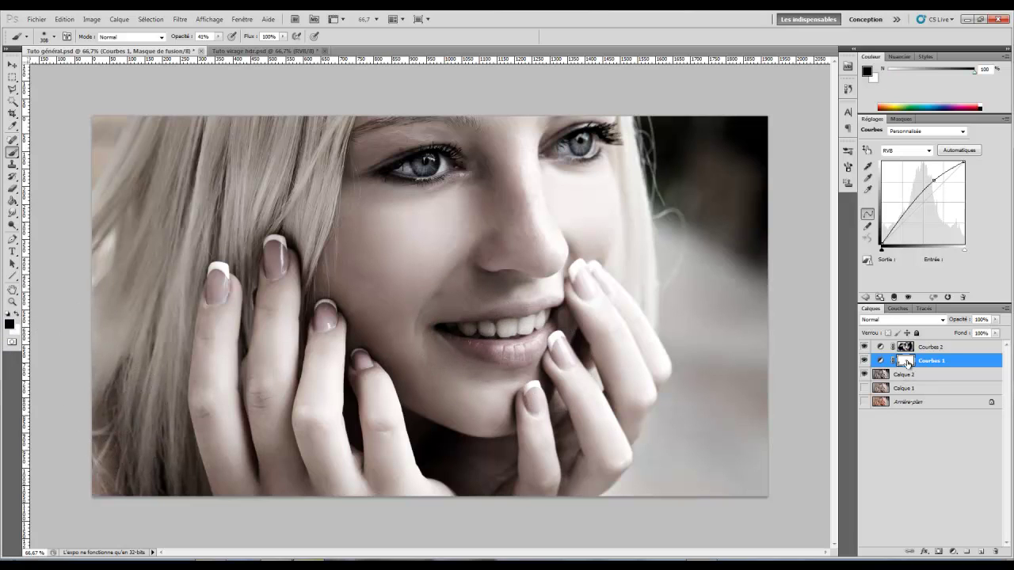
{"action": "right_click", "coordinate": [562, 160]}
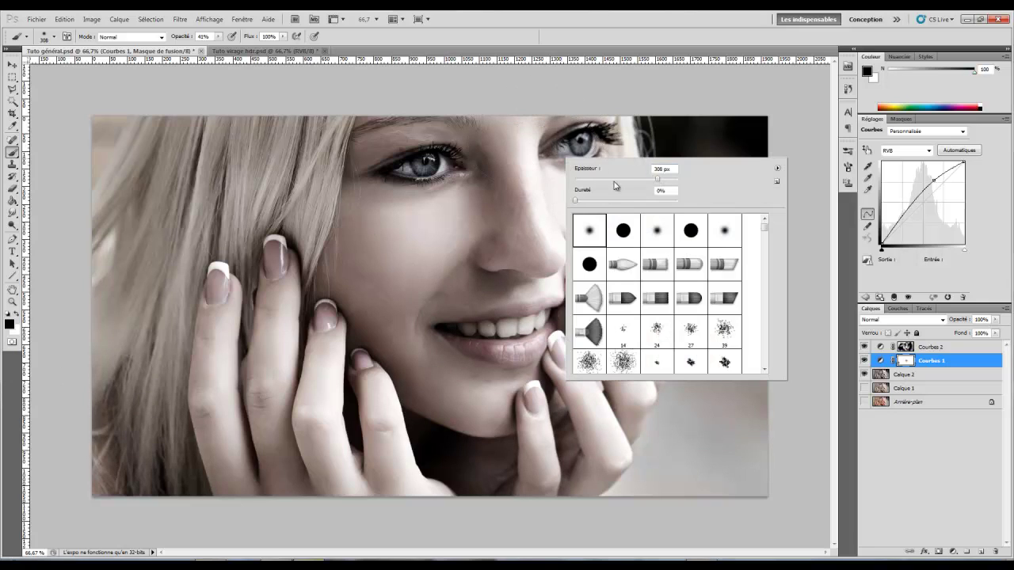
{"action": "left_click", "coordinate": [556, 160]}
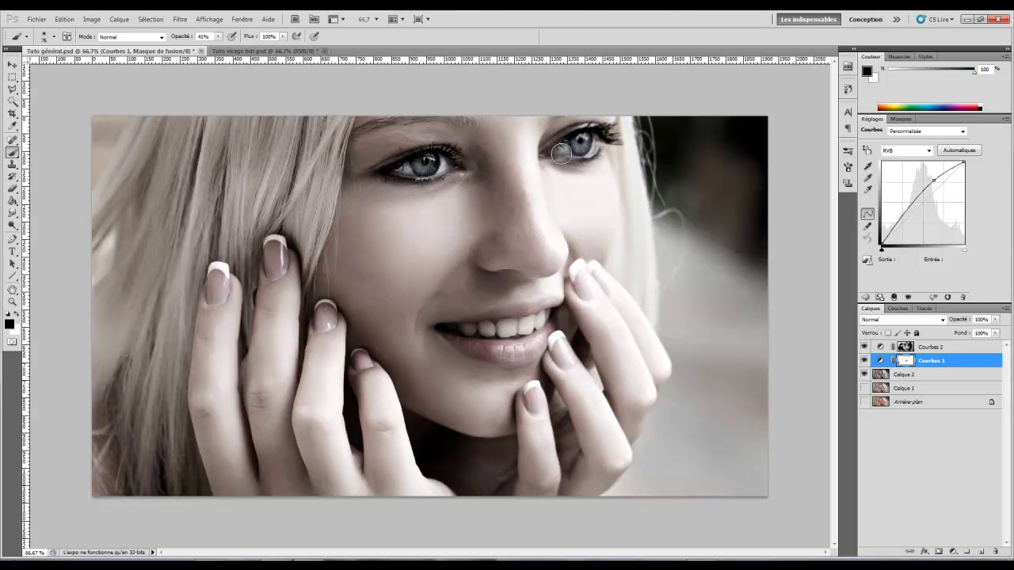
{"action": "left_click_drag", "start_coordinate": [561, 154], "coordinate": [595, 128]}
{"action": "left_click_drag", "start_coordinate": [429, 157], "coordinate": [466, 181]}
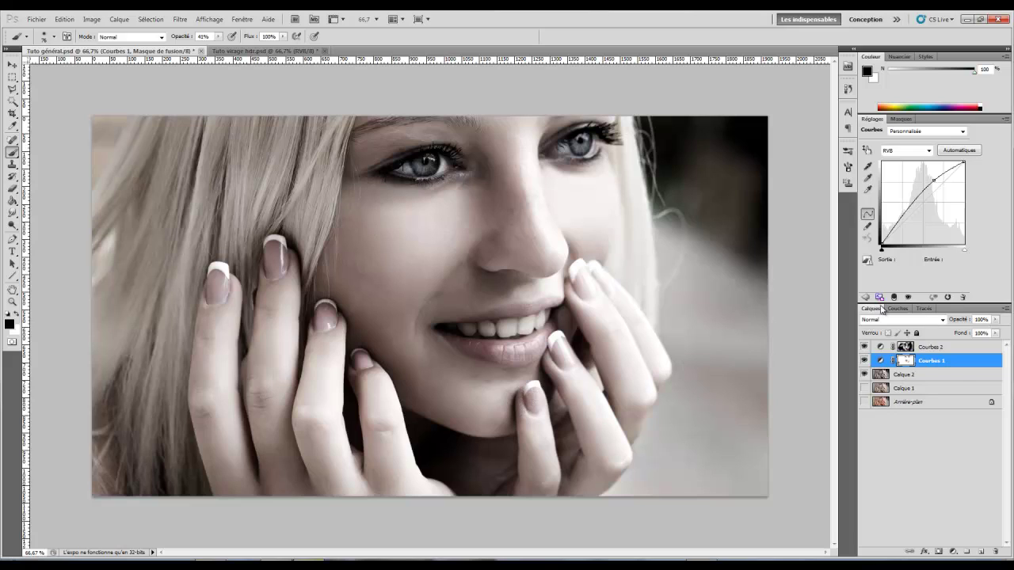
{"action": "left_click", "coordinate": [959, 353]}
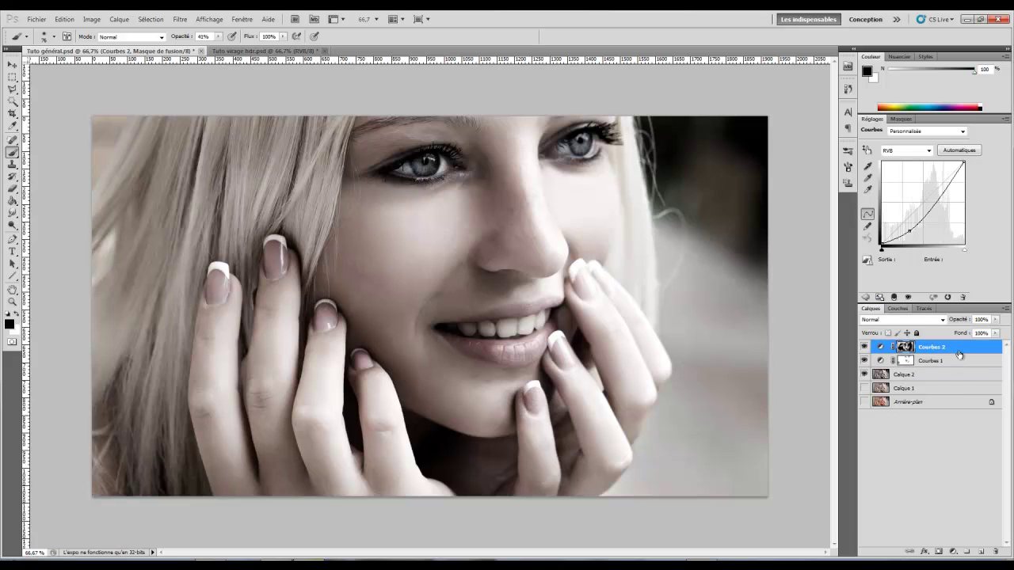
Step: Add a gradient map adjustment layer with the gradient reversed
{"action": "left_click", "coordinate": [117, 19]}
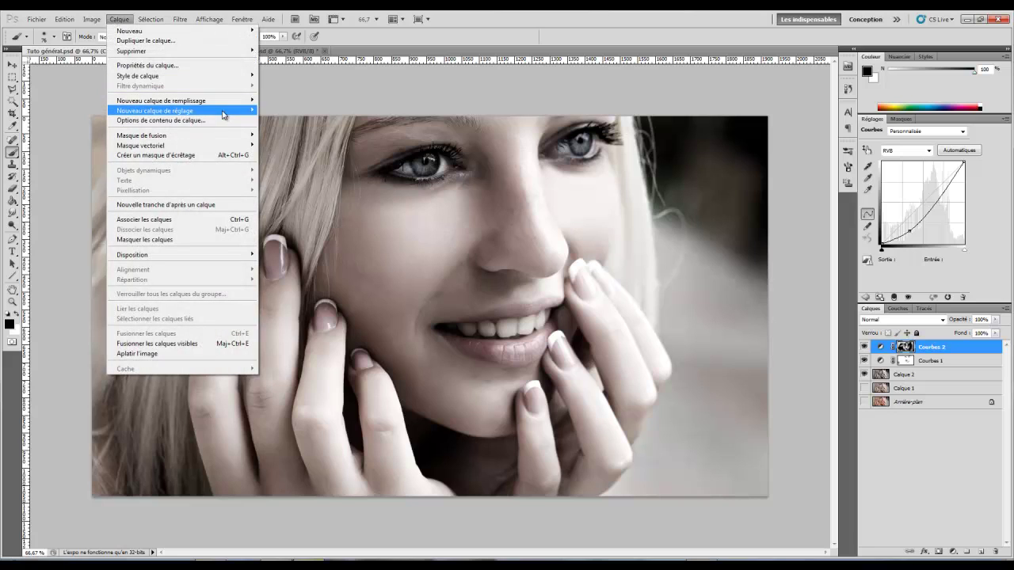
{"action": "mouse_move", "coordinate": [155, 110]}
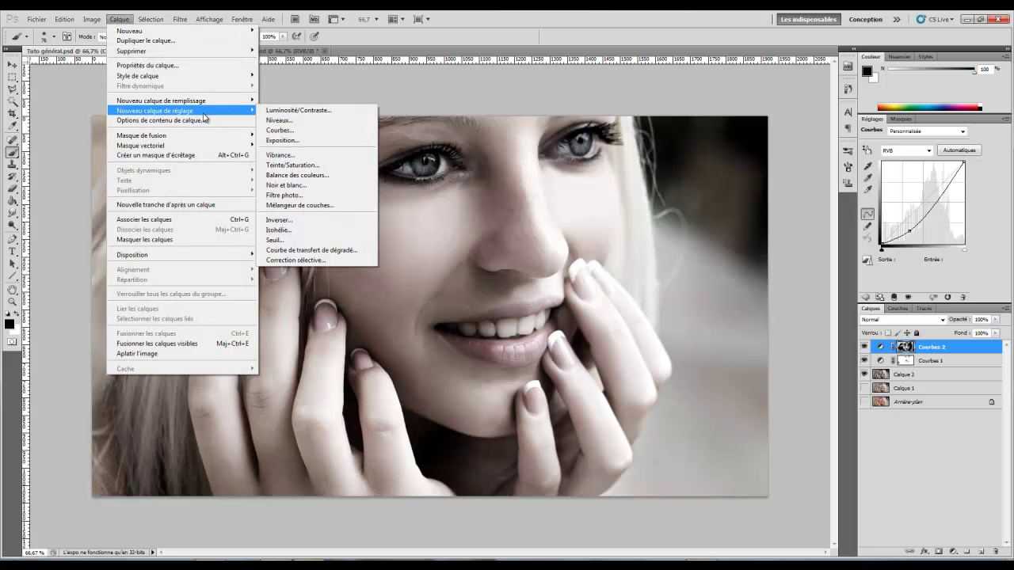
{"action": "left_click", "coordinate": [352, 251]}
{"action": "left_click", "coordinate": [612, 190]}
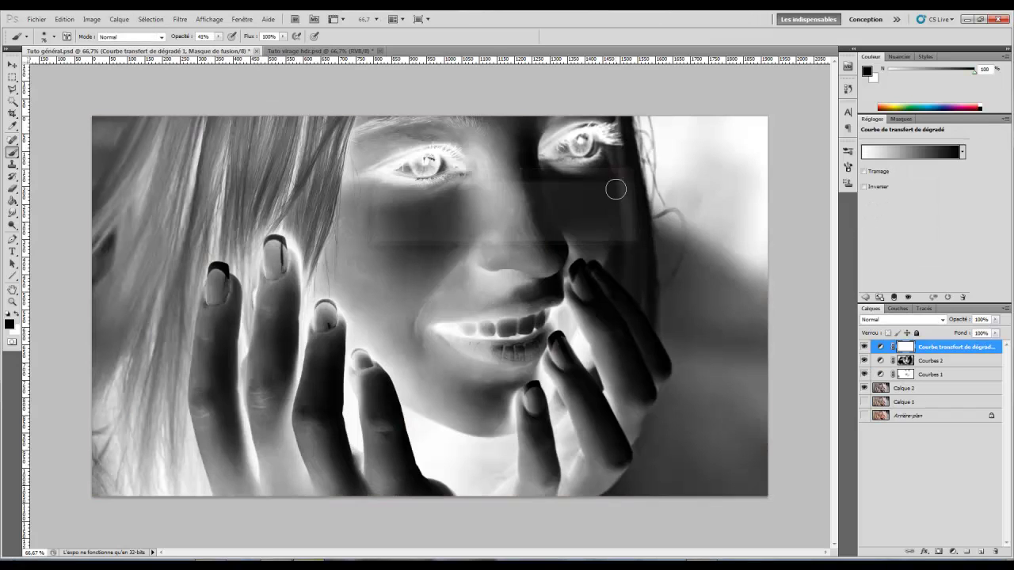
{"action": "left_click", "coordinate": [877, 188]}
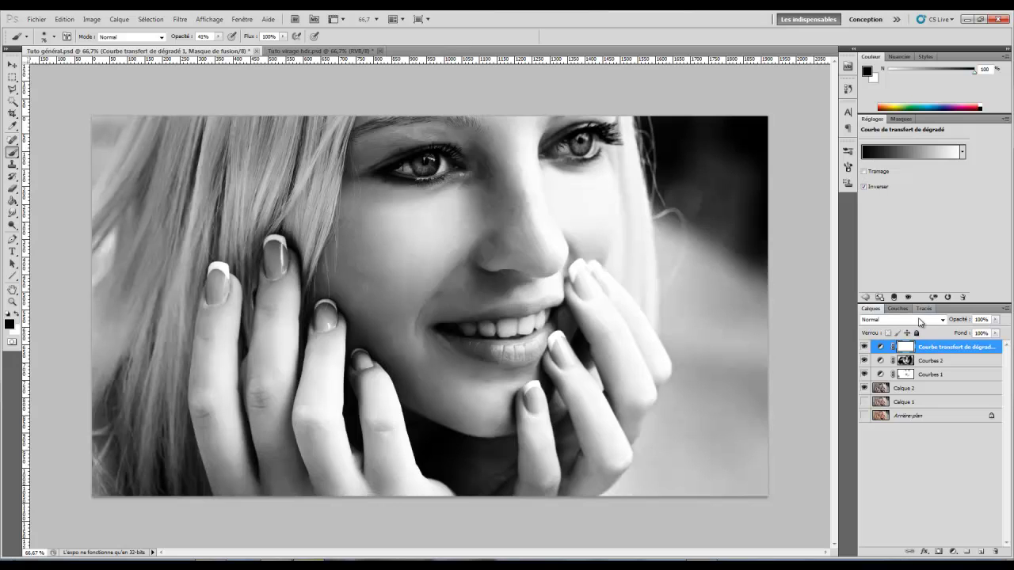
Step: Blend the gradient map in Lumière tamisée mode at about 22% opacity
{"action": "left_click", "coordinate": [918, 320]}
{"action": "left_click", "coordinate": [904, 183]}
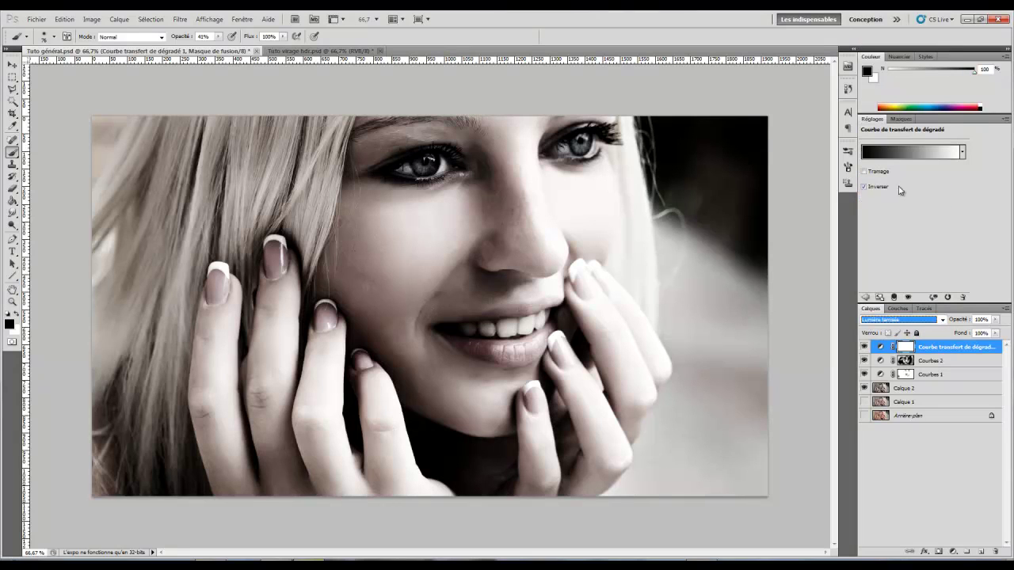
{"action": "left_click_drag", "start_coordinate": [959, 319], "coordinate": [912, 323]}
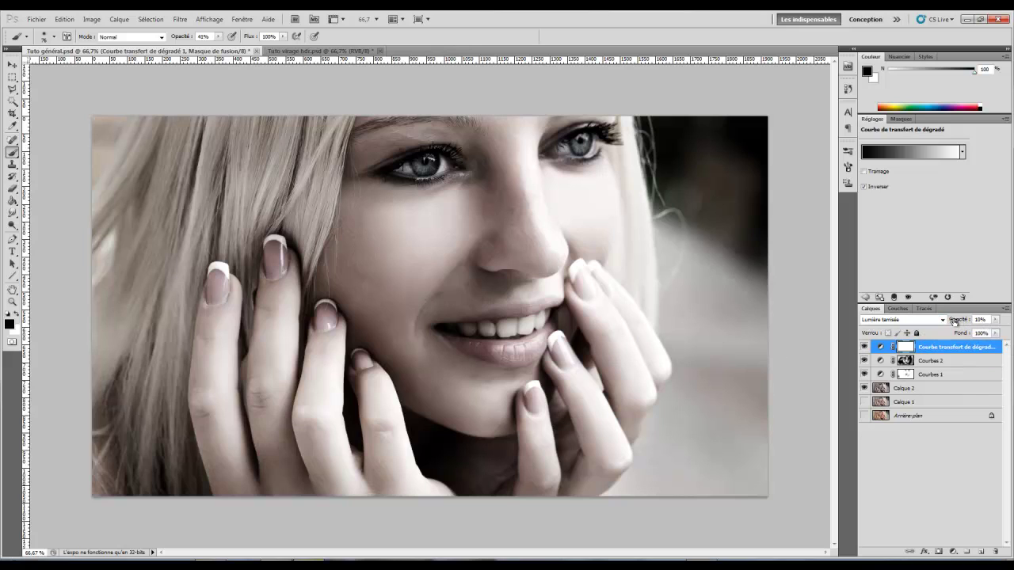
{"action": "left_click_drag", "start_coordinate": [955, 322], "coordinate": [958, 322]}
{"action": "left_click", "coordinate": [13, 79]}
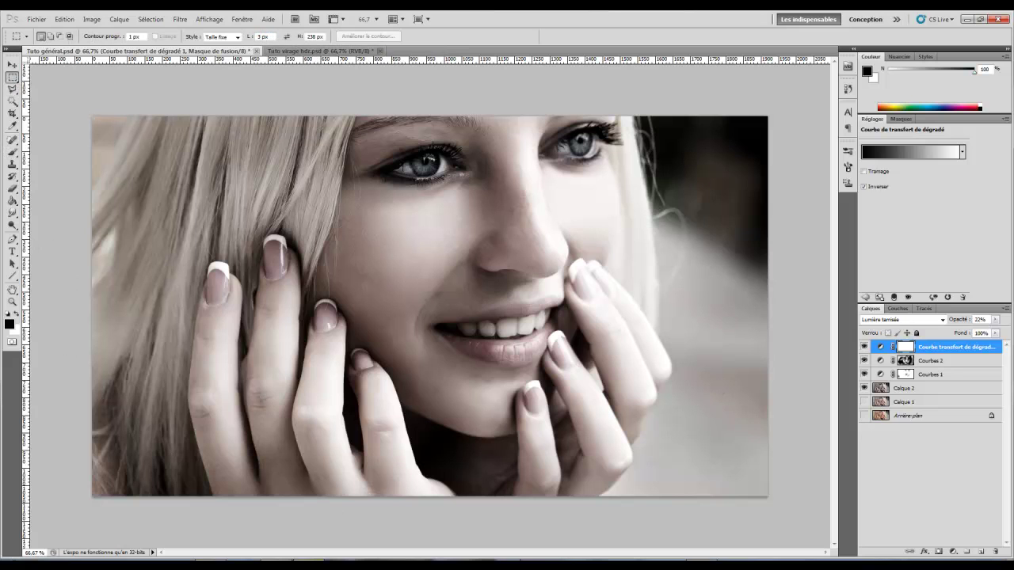
Step: Read the Smile-blonde JPEG's 1920 × 1080 pixel dimensions from its file properties Détails
{"action": "left_click", "coordinate": [968, 19]}
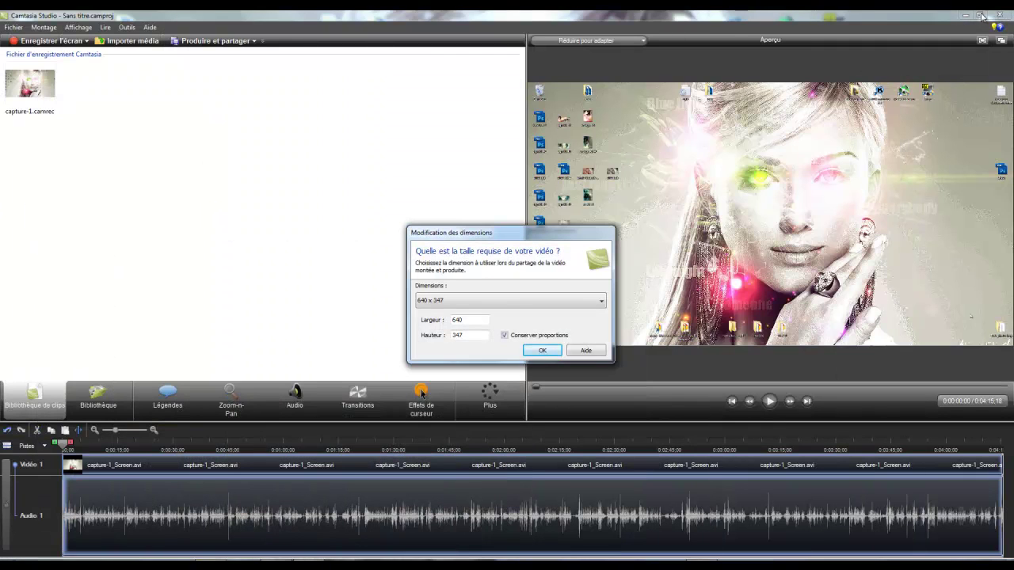
{"action": "left_click", "coordinate": [543, 350]}
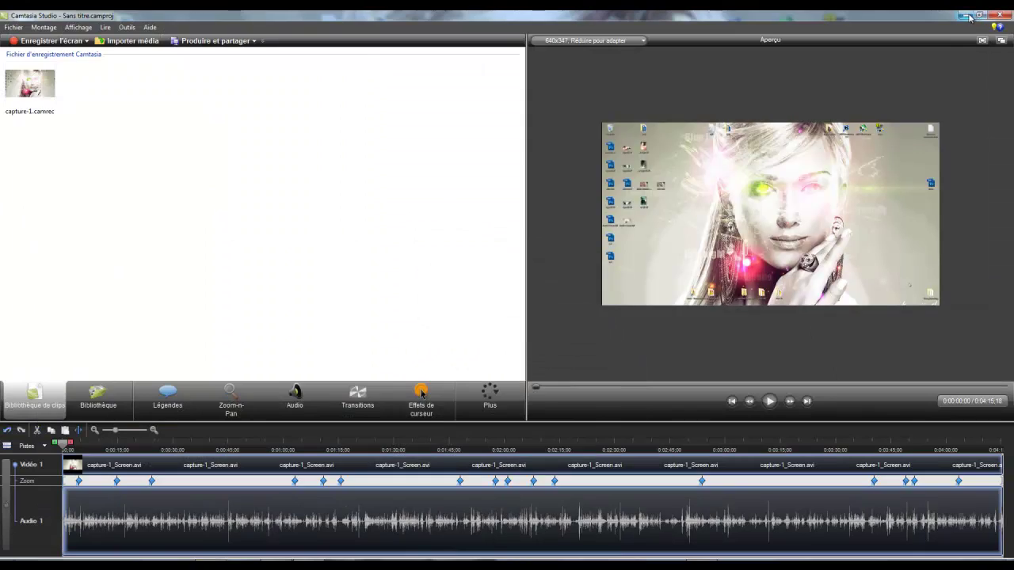
{"action": "left_click", "coordinate": [966, 14]}
{"action": "right_click", "coordinate": [120, 204]}
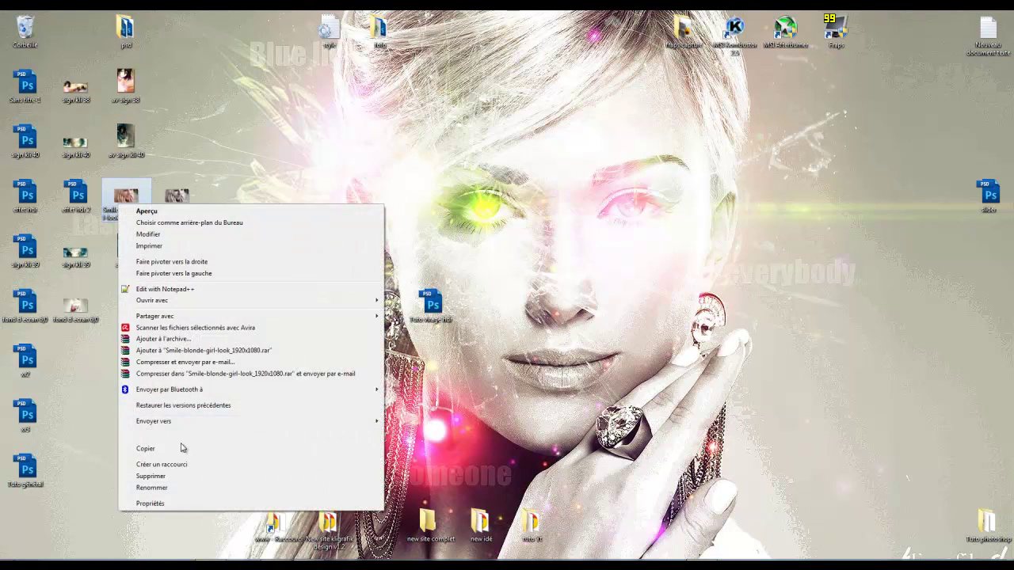
{"action": "left_click", "coordinate": [150, 503]}
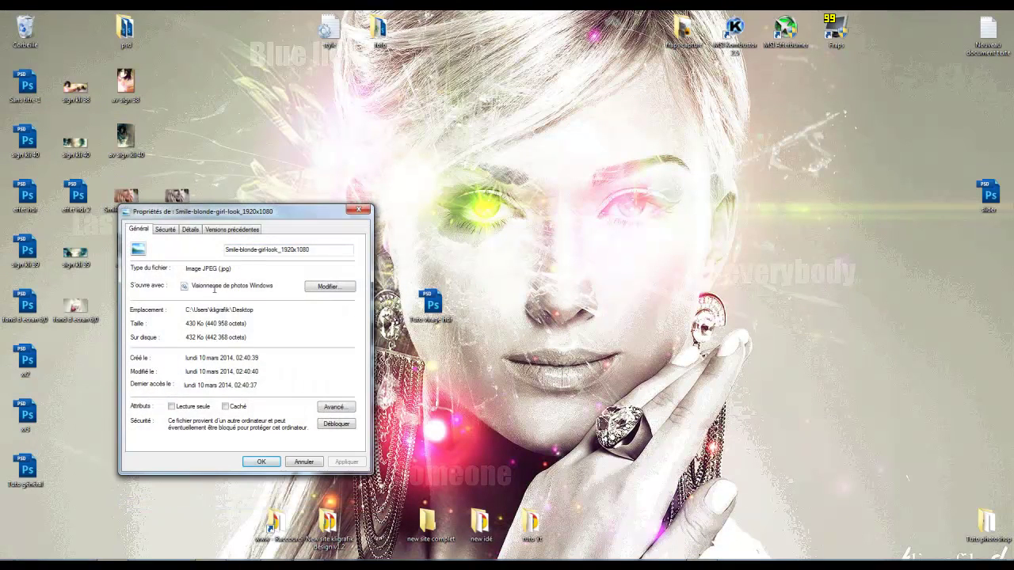
{"action": "left_click", "coordinate": [190, 229]}
{"action": "scroll", "coordinate": [179, 358], "scroll_direction": "down", "scroll_amount": 1}
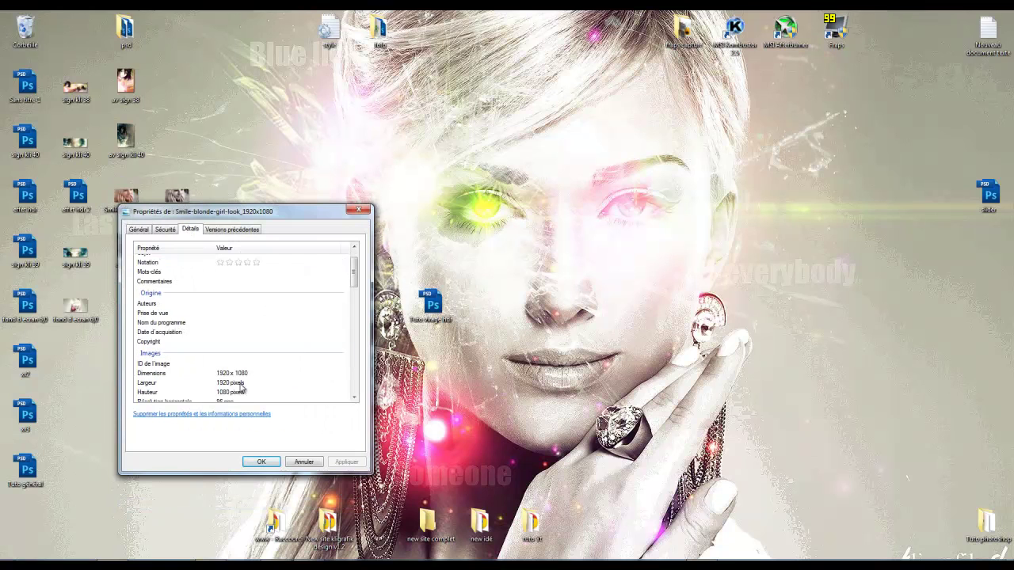
{"action": "left_click", "coordinate": [260, 462]}
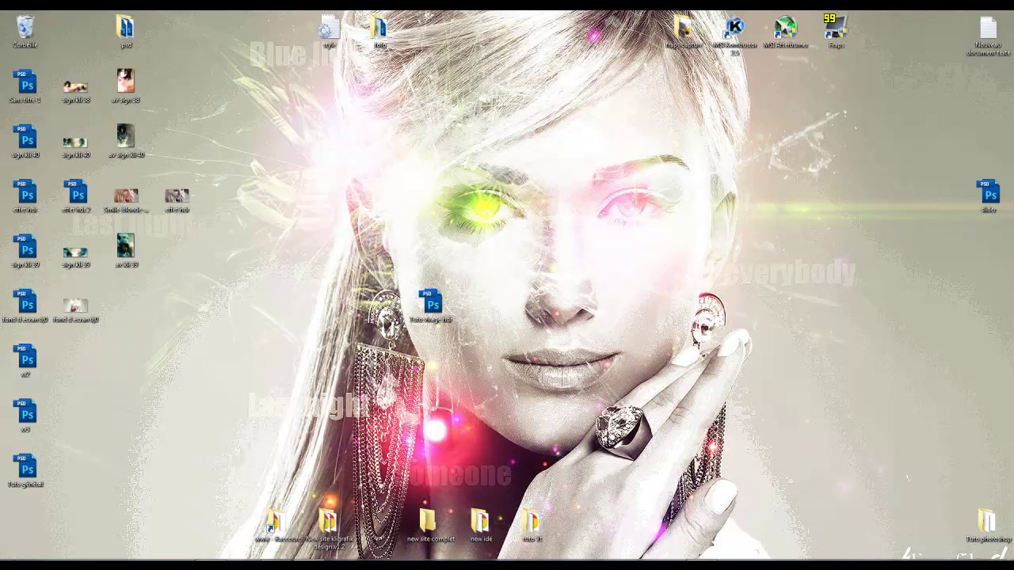
{"action": "key", "text": "alt+Tab"}
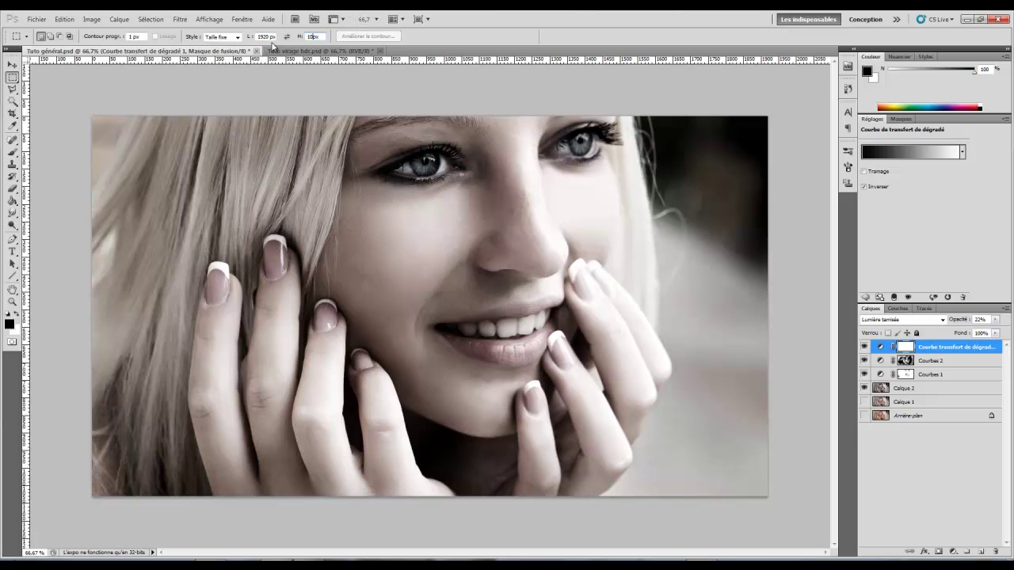
Step: On a new layer, select 1920×10 px top/bottom strips and 8×1080 px side strips
{"action": "left_click", "coordinate": [981, 552]}
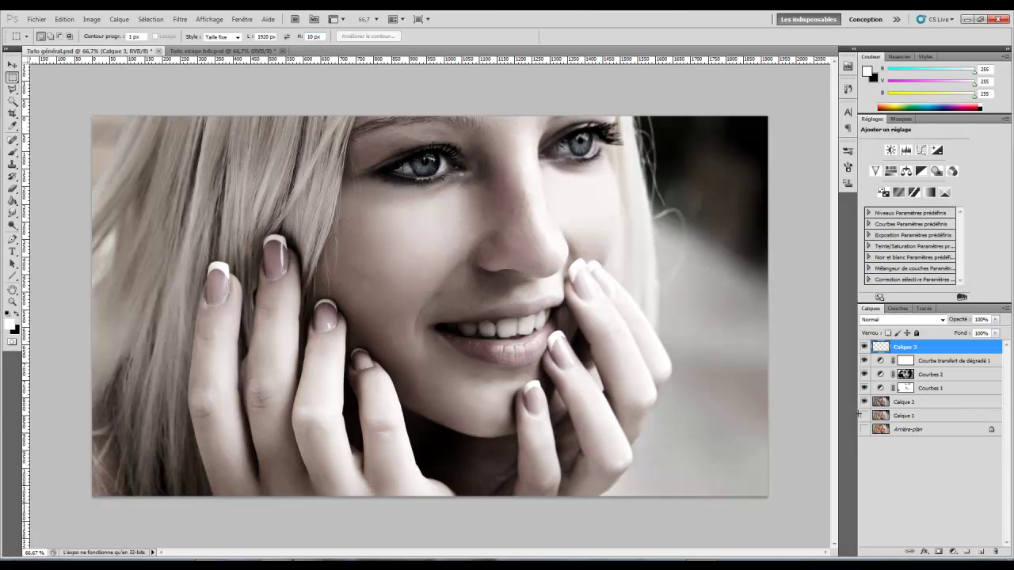
{"action": "left_click", "coordinate": [420, 116]}
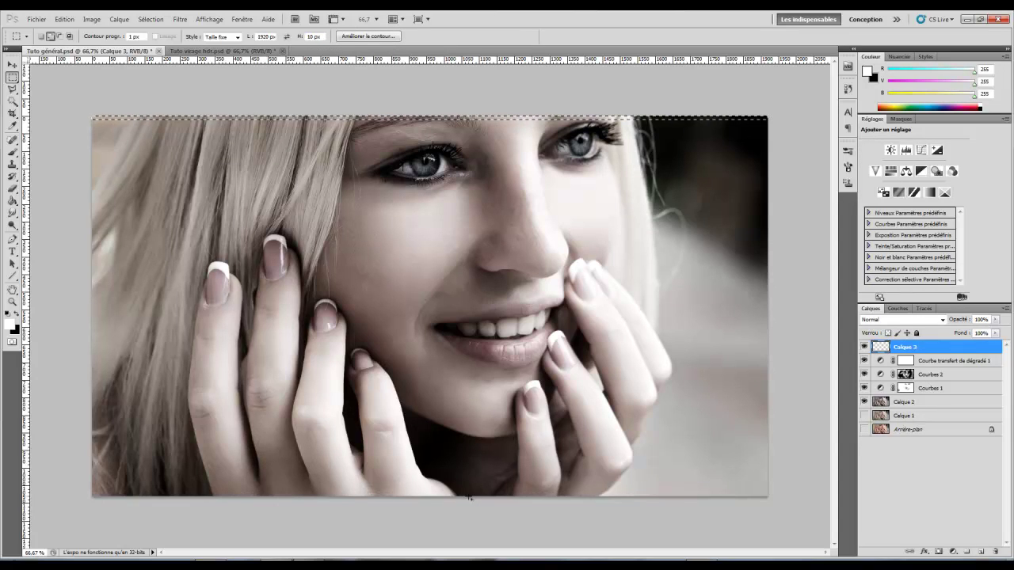
{"action": "left_click", "coordinate": [470, 495], "text": "shift"}
{"action": "left_click", "coordinate": [266, 36]}
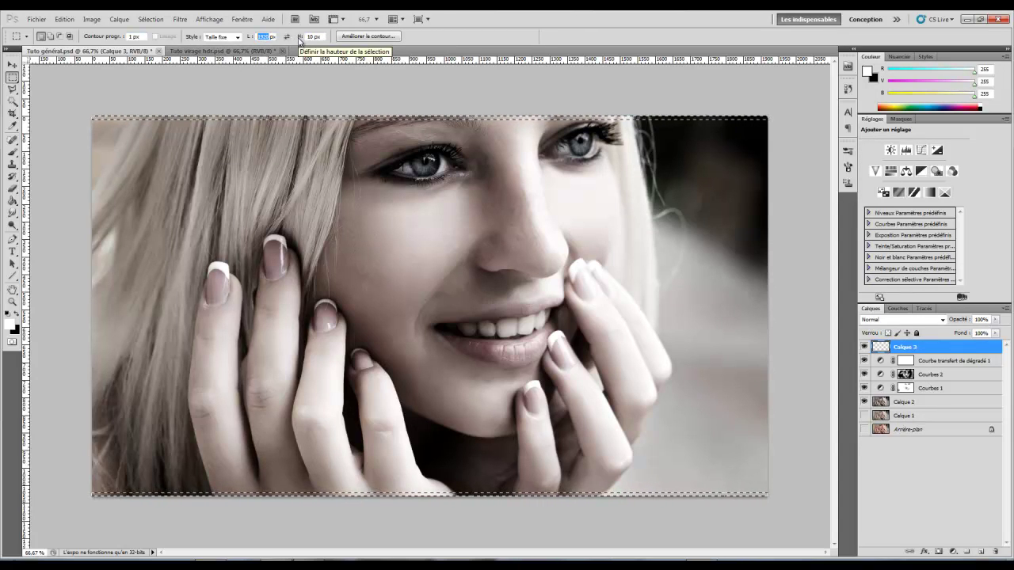
{"action": "type", "text": "8"}
{"action": "key", "text": "Tab"}
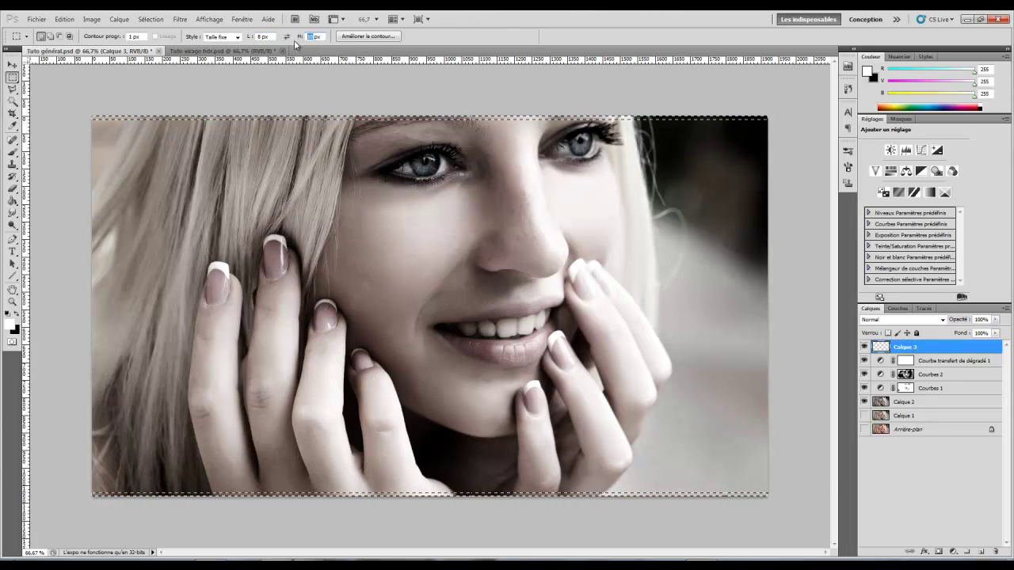
{"action": "type", "text": "1080"}
{"action": "key", "text": "Return"}
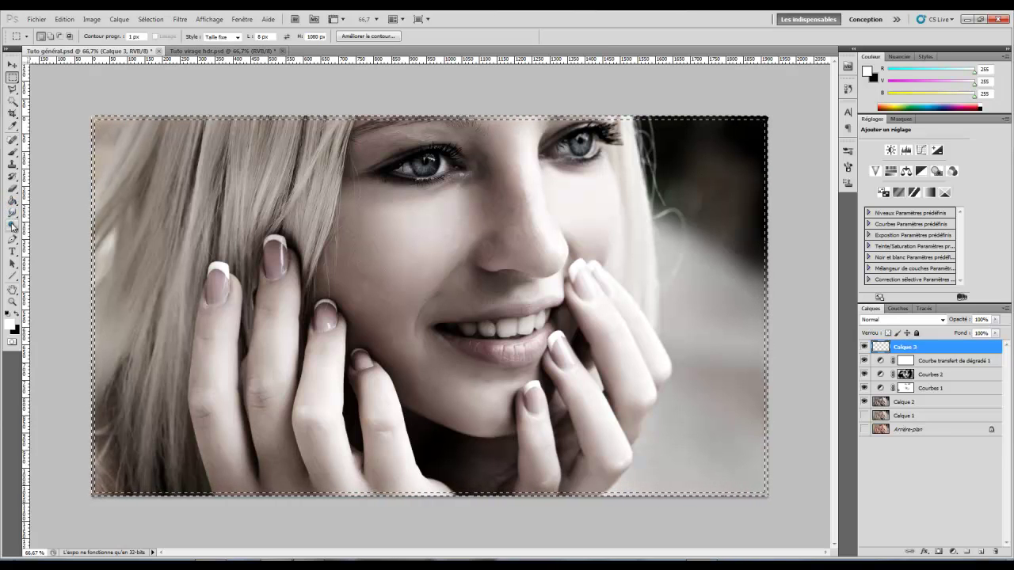
Step: Fill the edge strips with white using Paint Bucket and deselect
{"action": "left_click", "coordinate": [11, 202]}
{"action": "left_click", "coordinate": [91, 221]}
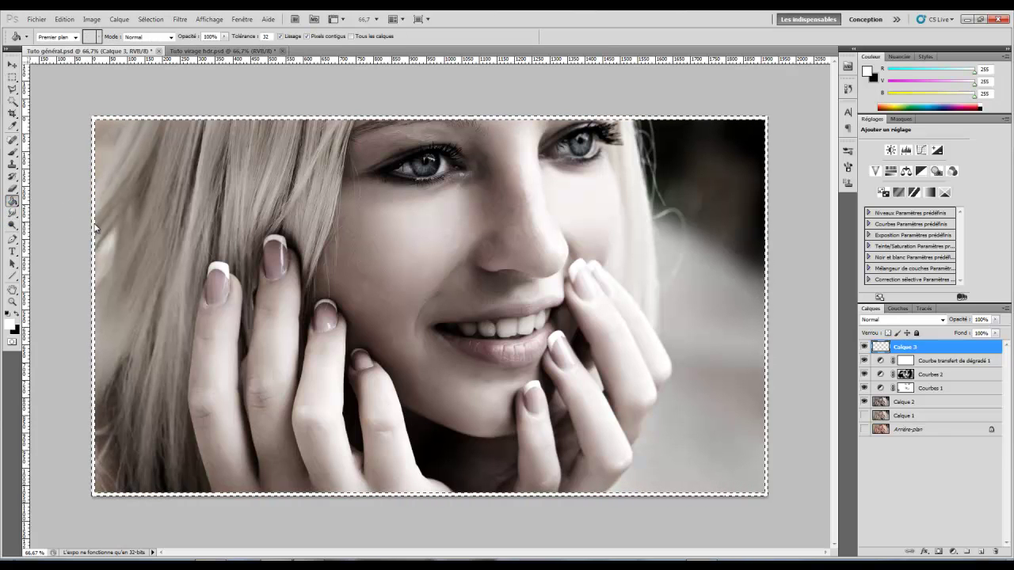
{"action": "key", "text": "ctrl+d"}
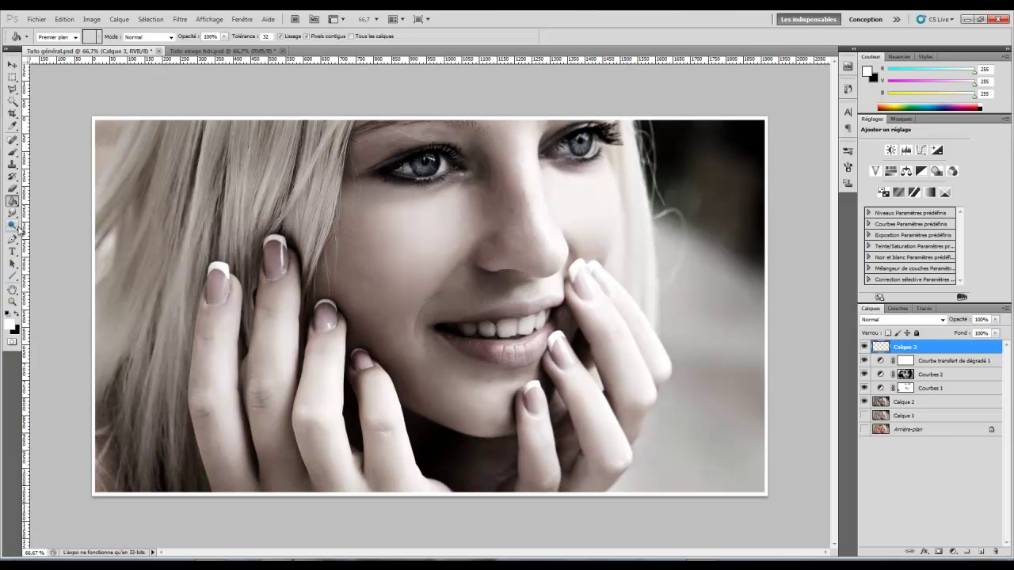
Step: Type 'HDR' over the upper-left hair and colour it white
{"action": "left_click", "coordinate": [13, 252]}
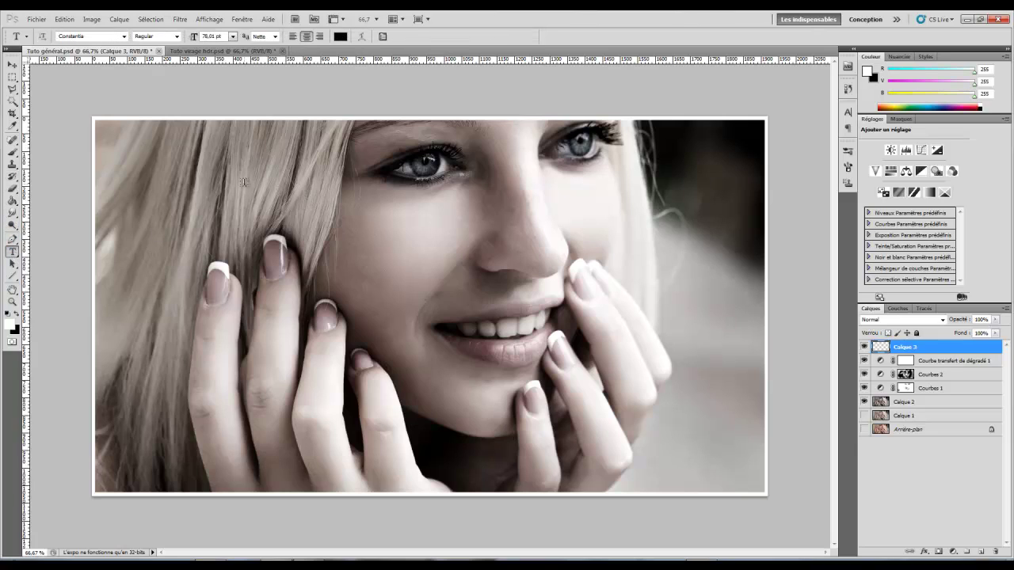
{"action": "left_click", "coordinate": [245, 183]}
{"action": "type", "text": "H"}
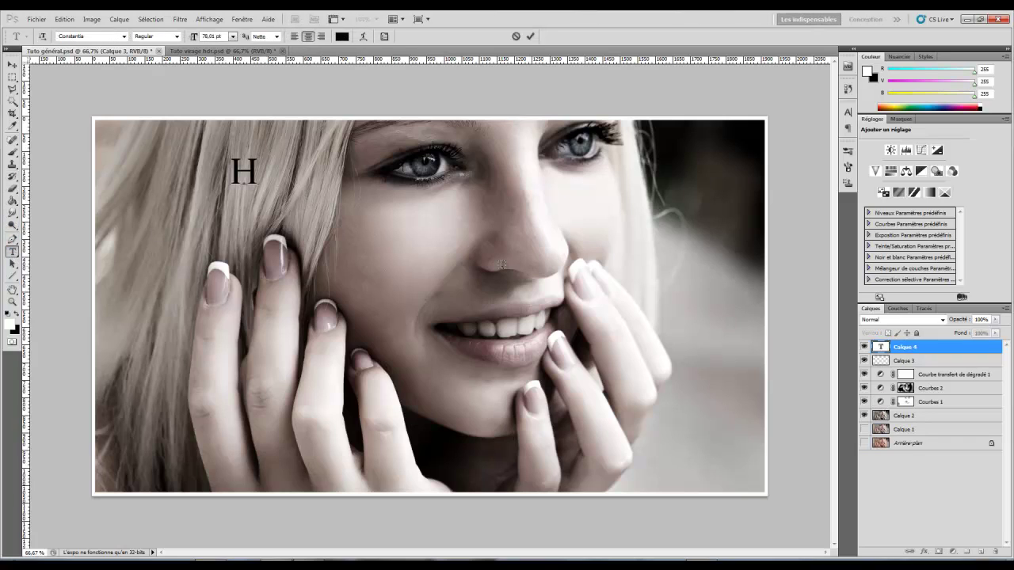
{"action": "type", "text": "DR"}
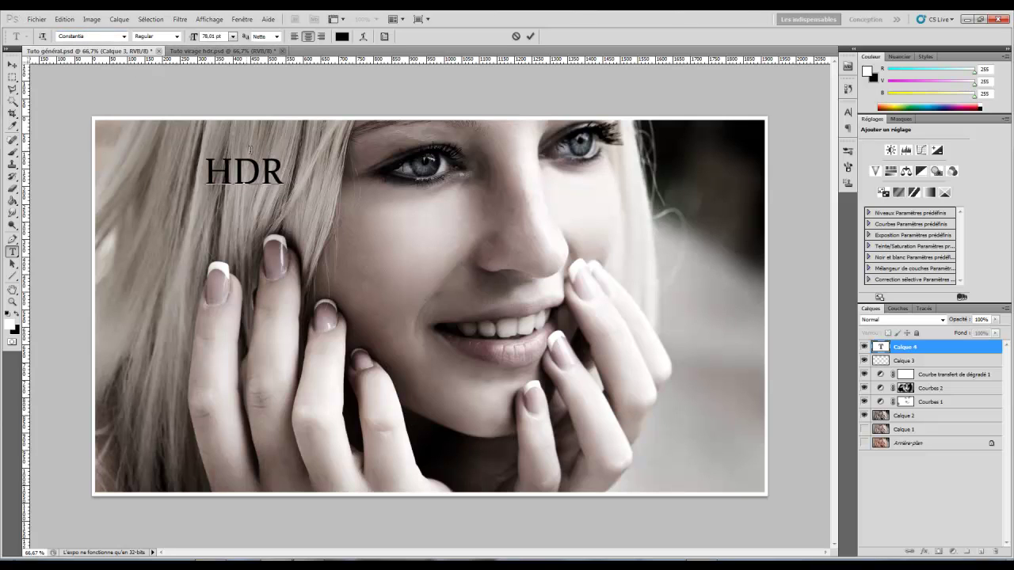
{"action": "double_click", "coordinate": [282, 174]}
{"action": "left_click", "coordinate": [342, 35]}
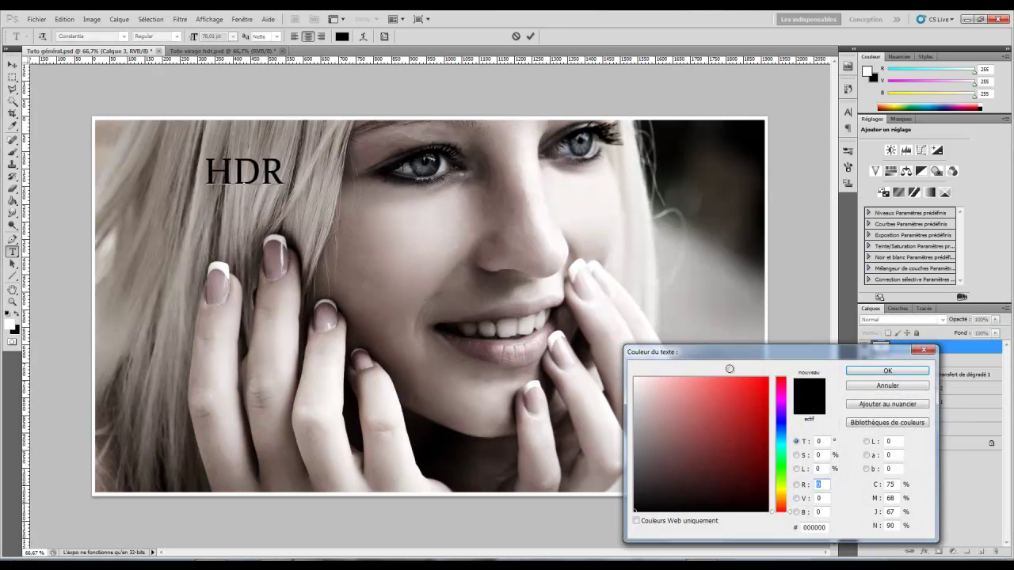
{"action": "left_click_drag", "start_coordinate": [689, 390], "coordinate": [581, 320]}
{"action": "left_click", "coordinate": [887, 371]}
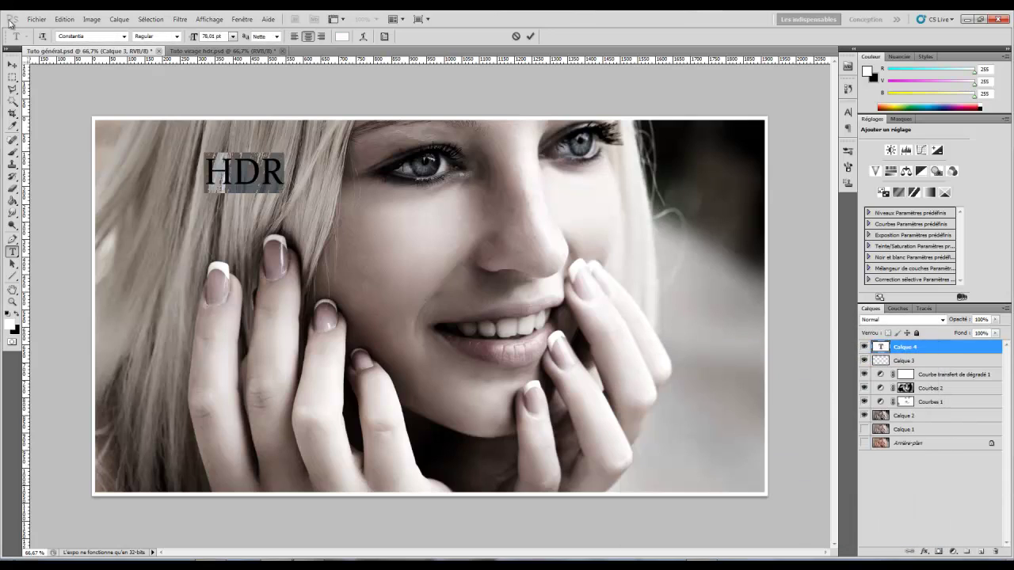
{"action": "left_click", "coordinate": [12, 64]}
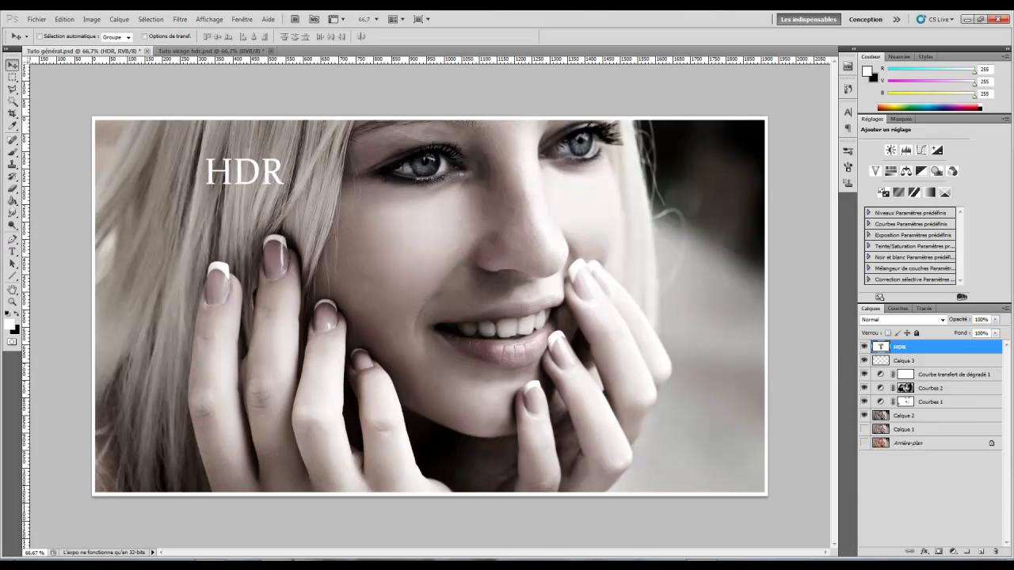
{"action": "left_click", "coordinate": [994, 22]}
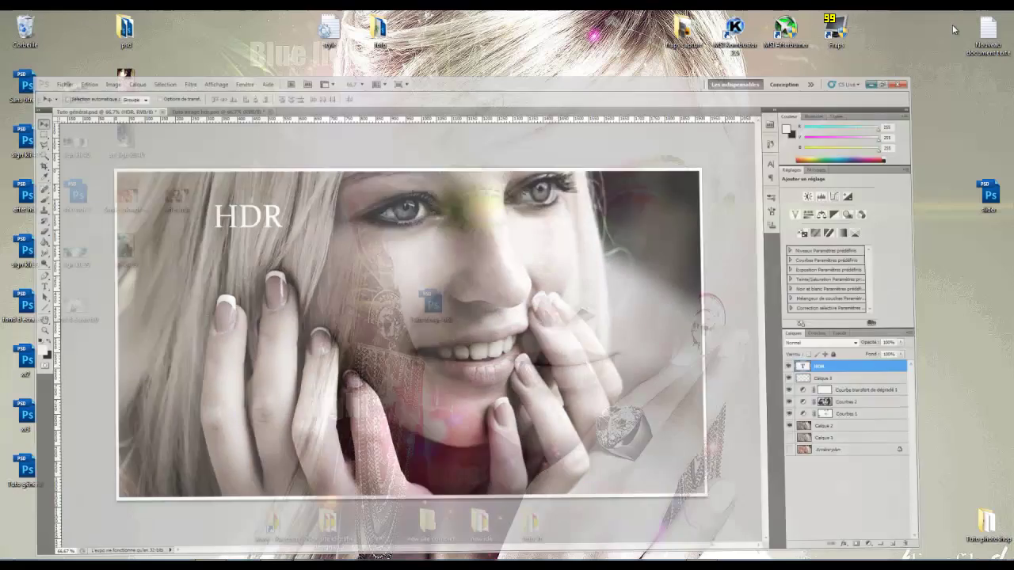
{"action": "double_click", "coordinate": [180, 202]}
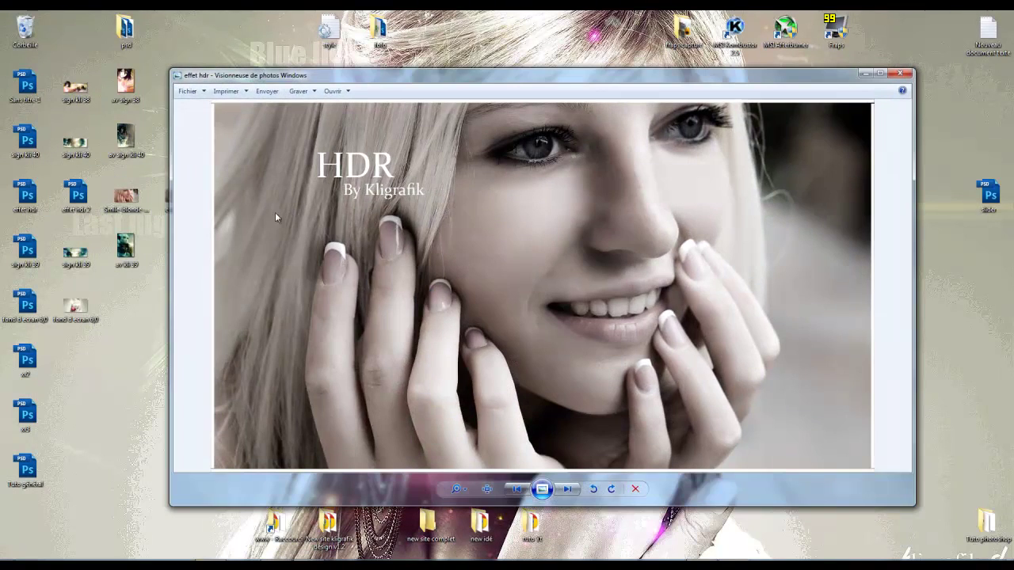
{"action": "left_click", "coordinate": [900, 74]}
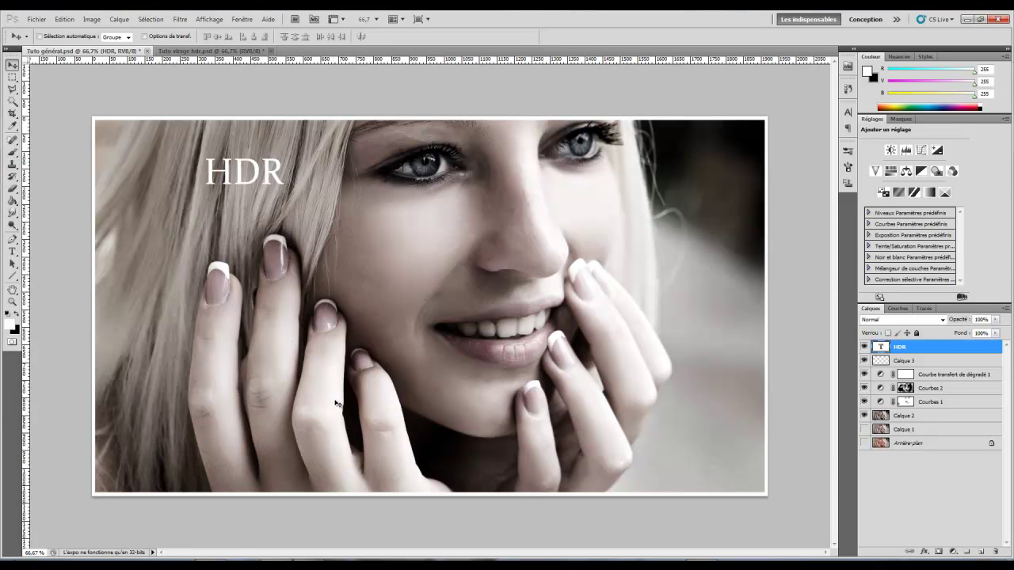
Step: Type a second text line, 'By Kligrafik', below the HDR title
{"action": "left_click", "coordinate": [913, 361]}
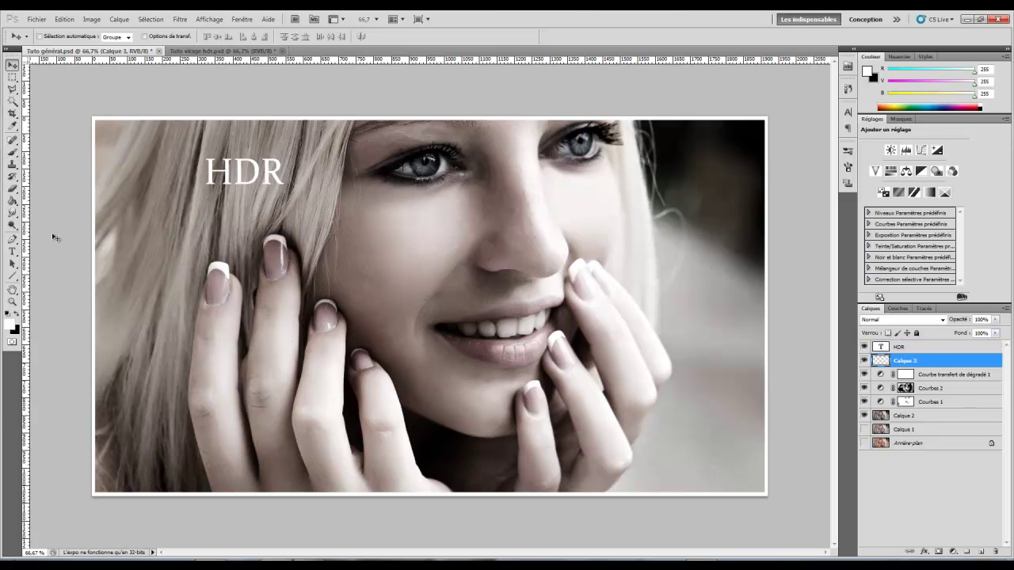
{"action": "left_click", "coordinate": [13, 252]}
{"action": "left_click", "coordinate": [224, 232]}
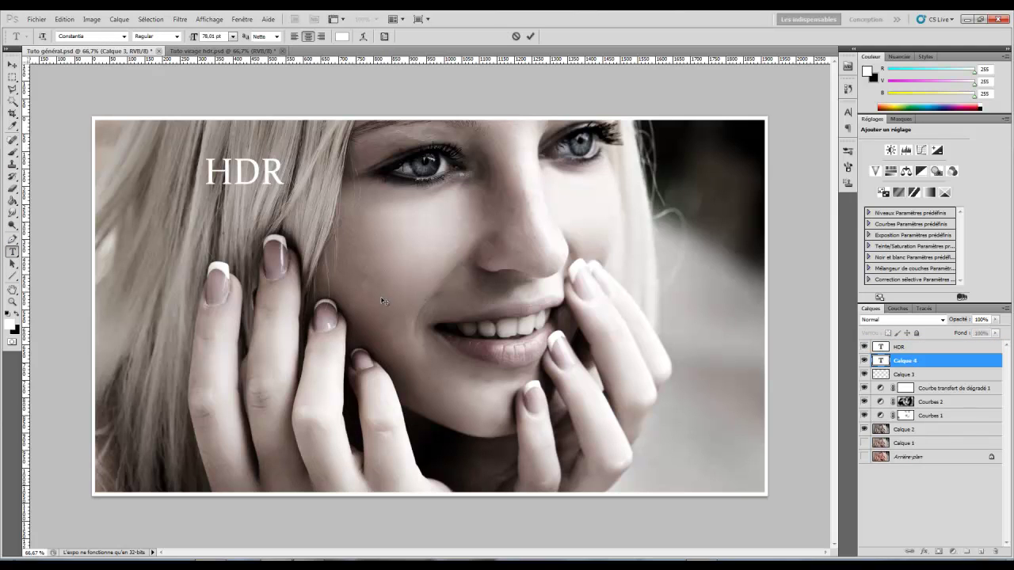
{"action": "type", "text": "B"}
{"action": "type", "text": "y k"}
{"action": "key", "text": "BackSpace"}
{"action": "type", "text": "K"}
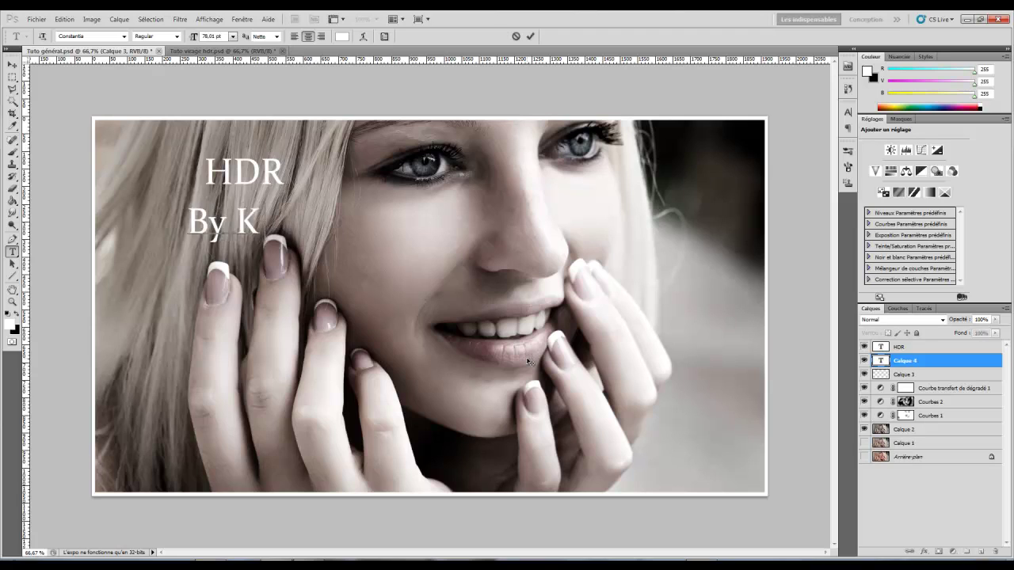
{"action": "type", "text": "ligrafik"}
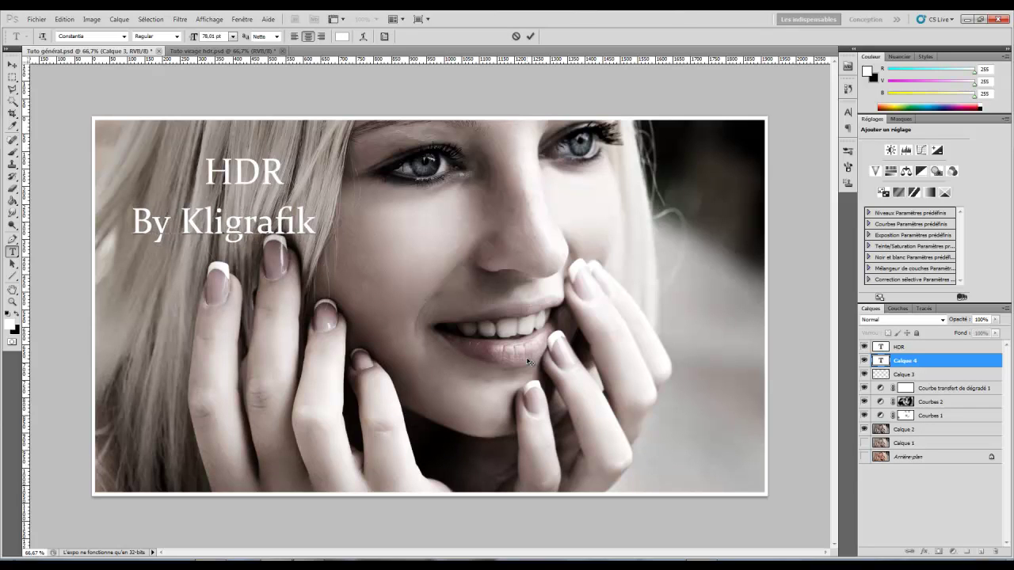
Step: Shrink the 'By Kligrafik' text and tuck it just under the HDR title
{"action": "left_click_drag", "start_coordinate": [315, 224], "coordinate": [75, 225]}
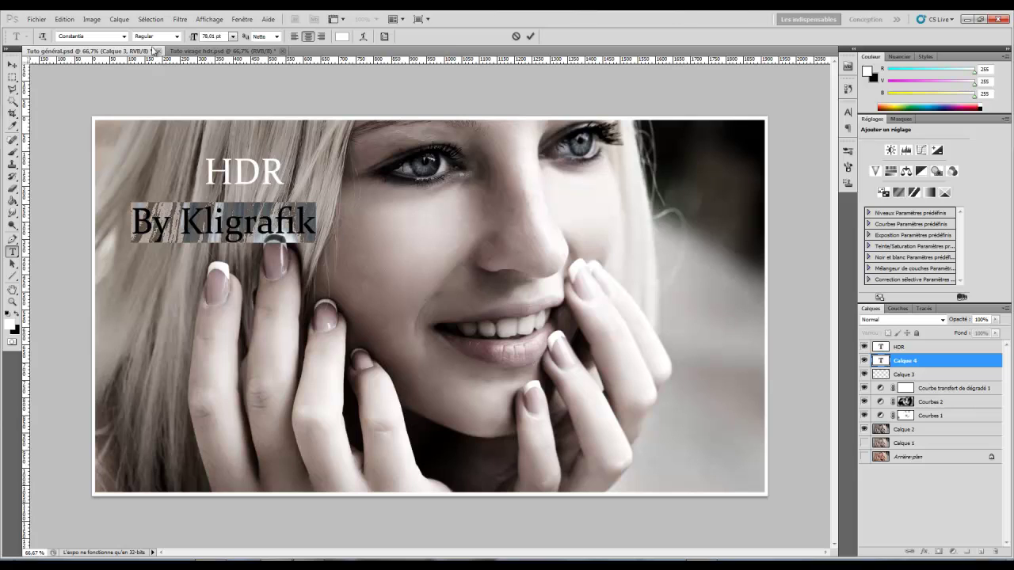
{"action": "left_click_drag", "start_coordinate": [197, 37], "coordinate": [179, 38]}
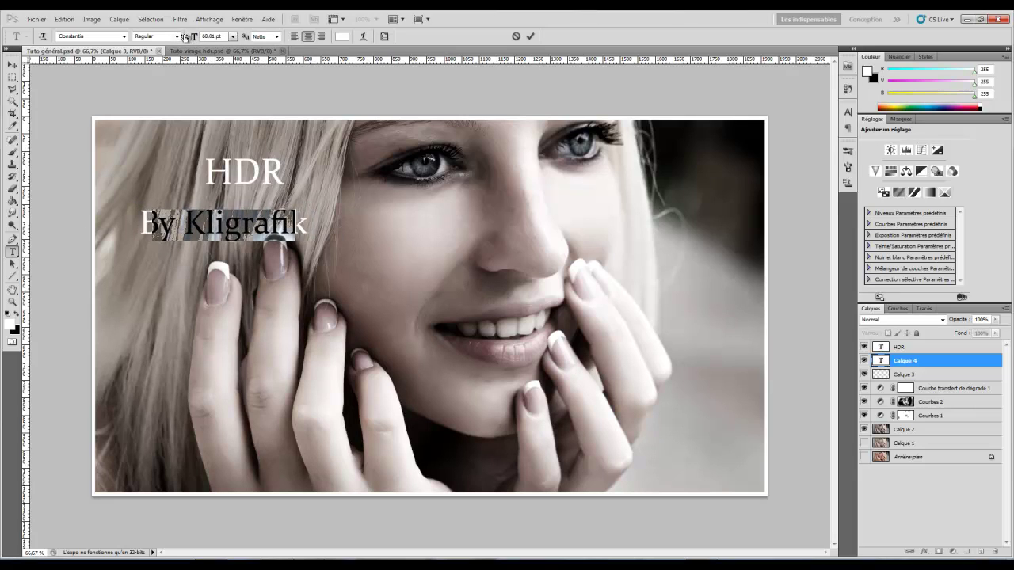
{"action": "left_click", "coordinate": [11, 63]}
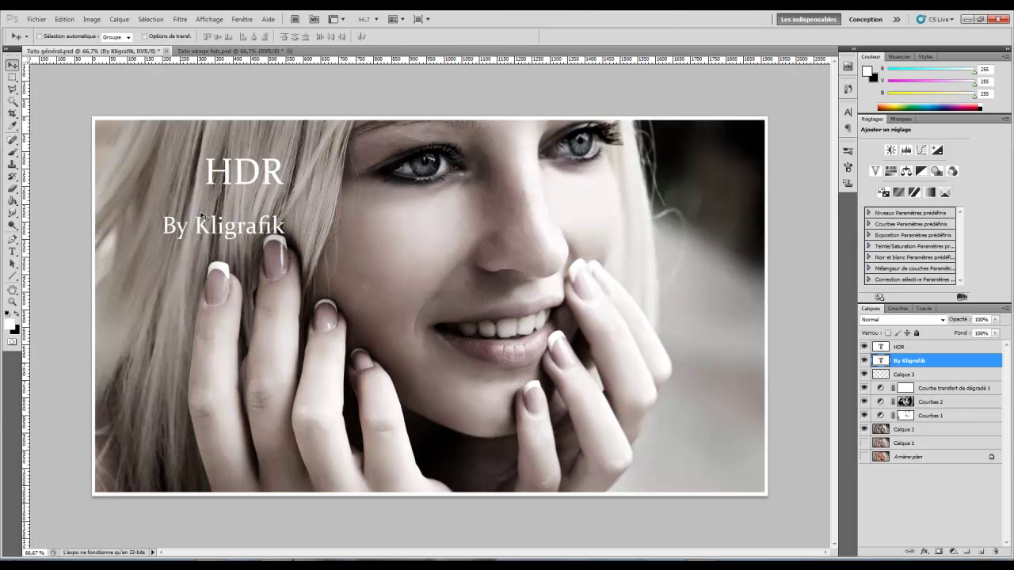
{"action": "left_click_drag", "start_coordinate": [209, 222], "coordinate": [269, 199]}
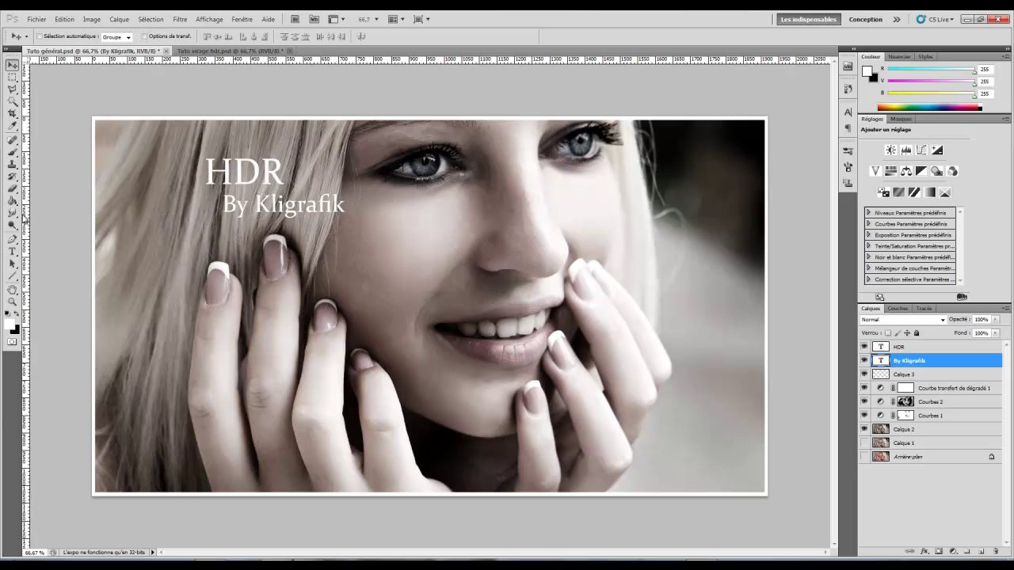
{"action": "left_click", "coordinate": [12, 252]}
{"action": "left_click", "coordinate": [341, 204]}
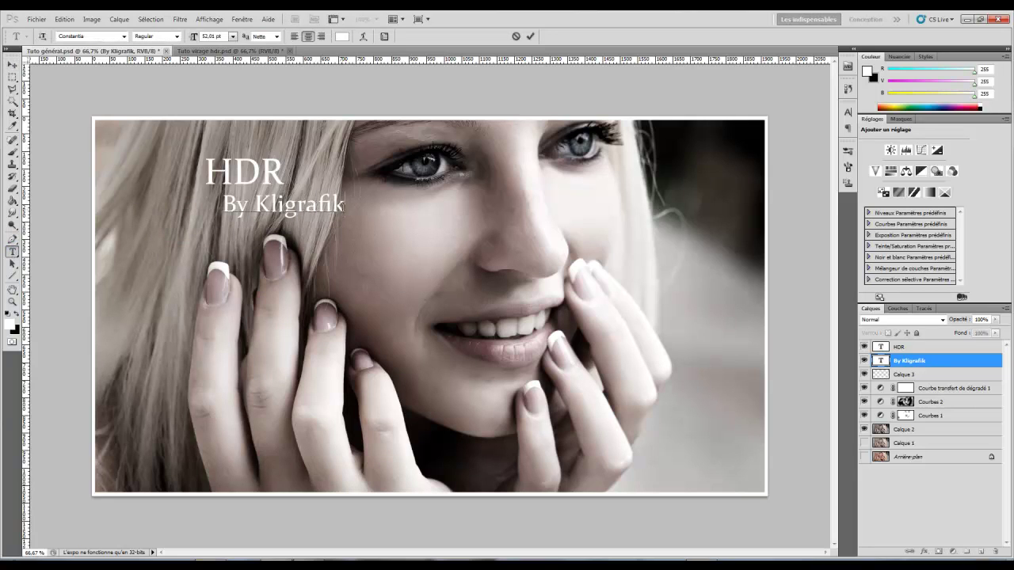
{"action": "mouse_move", "coordinate": [345, 204]}
{"action": "left_mouse_down"}
{"action": "mouse_move", "coordinate": [233, 63]}
{"action": "mouse_move", "coordinate": [187, 39]}
{"action": "left_mouse_up"}
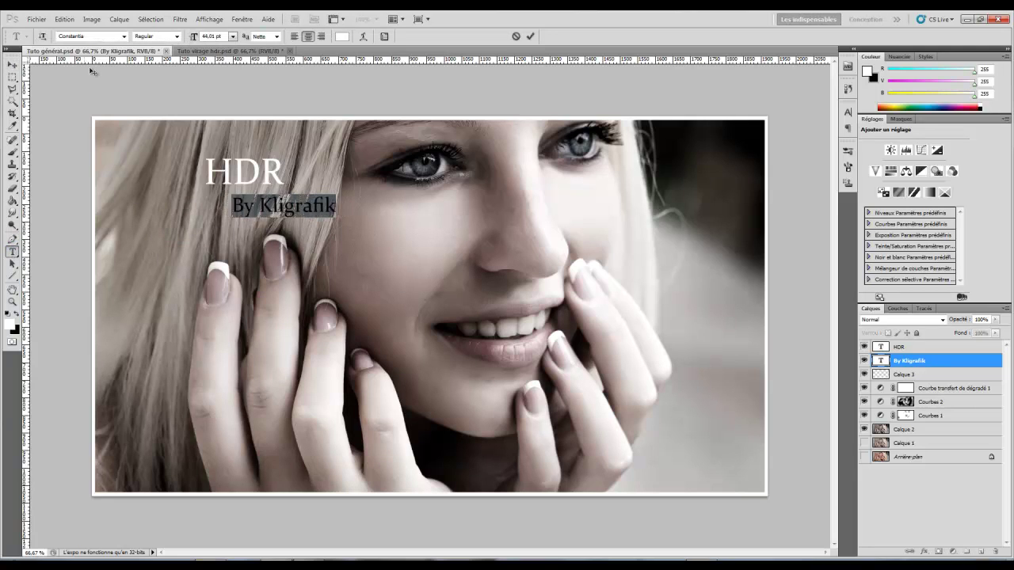
{"action": "left_click", "coordinate": [12, 64]}
{"action": "mouse_move", "coordinate": [313, 252]}
{"action": "left_mouse_down"}
{"action": "mouse_move", "coordinate": [295, 228]}
{"action": "mouse_move", "coordinate": [304, 245]}
{"action": "left_mouse_up"}
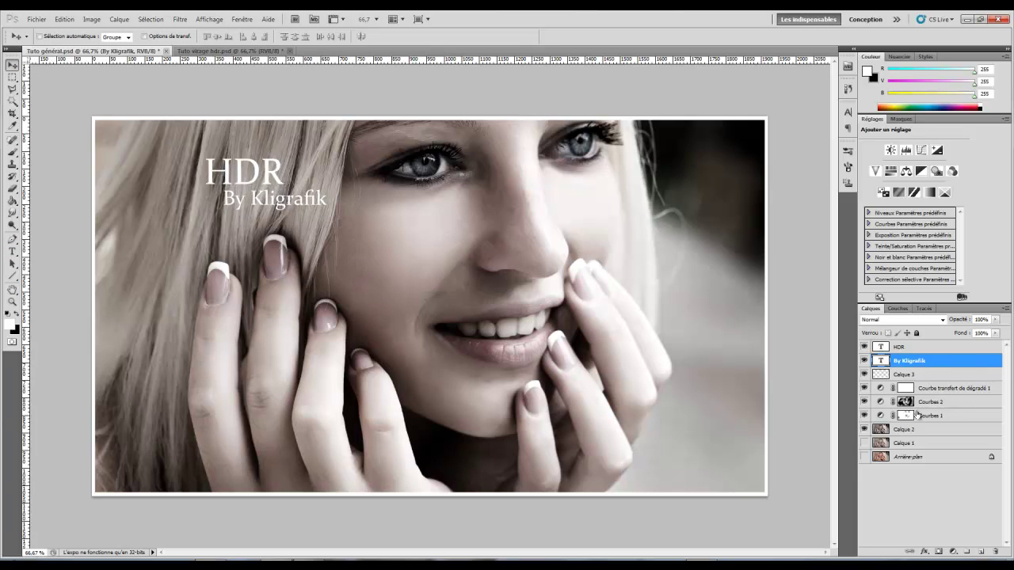
{"action": "left_click", "coordinate": [933, 348]}
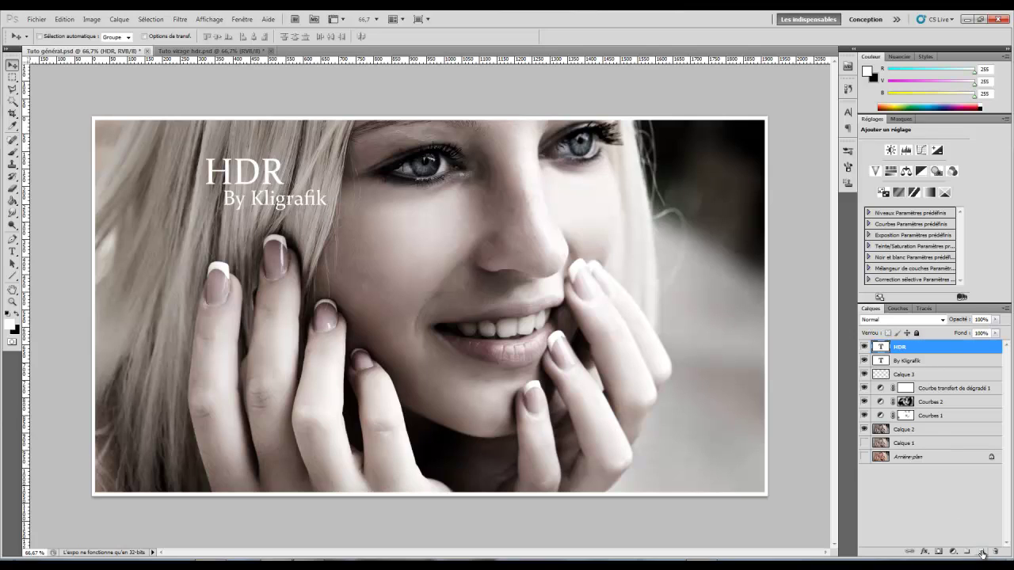
Step: Add a solid colour fill layer Fond 1 in navy blue (R 0, G 0, B 117)
{"action": "left_click", "coordinate": [981, 552]}
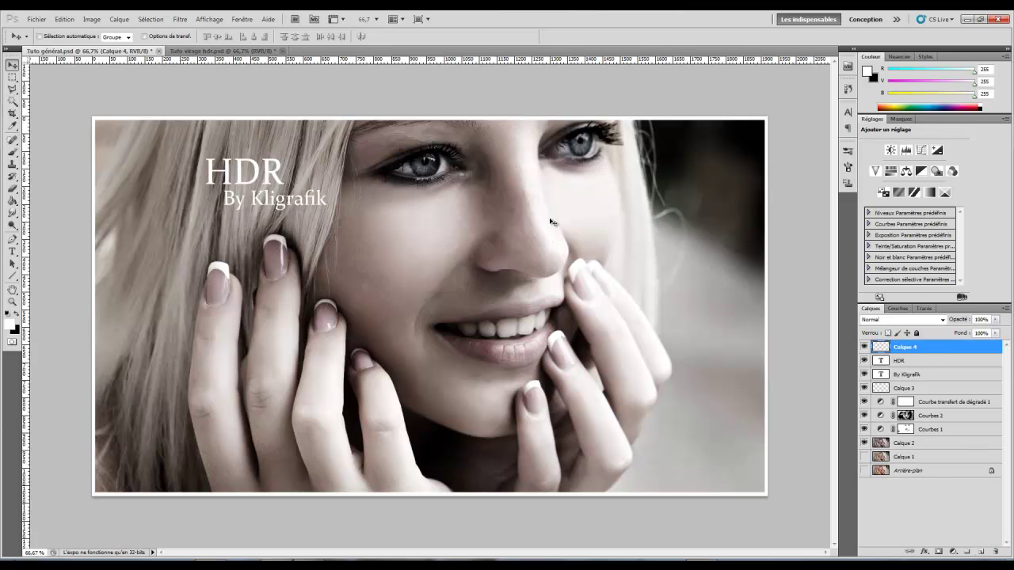
{"action": "left_click", "coordinate": [118, 19]}
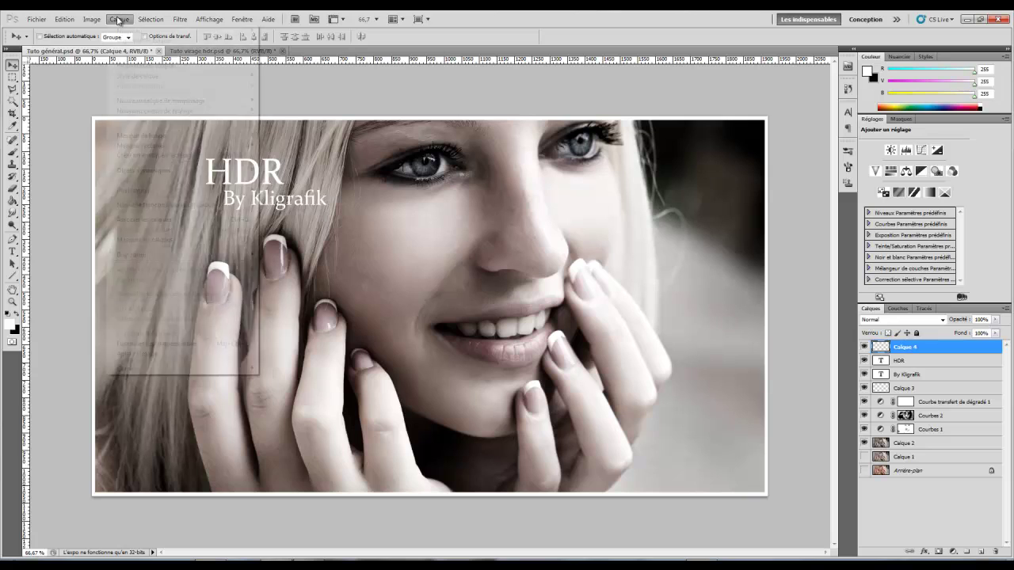
{"action": "mouse_move", "coordinate": [160, 100]}
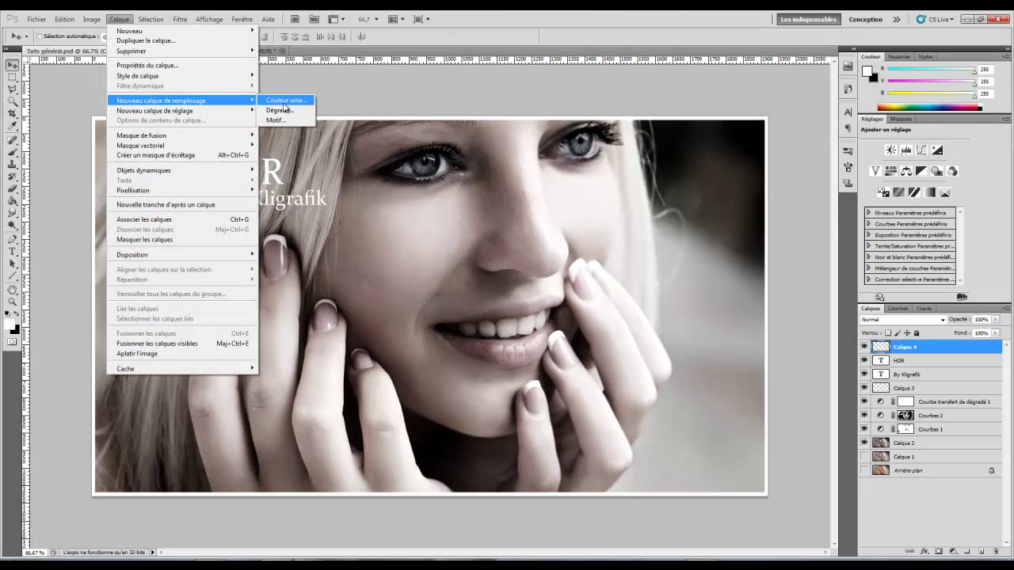
{"action": "left_click", "coordinate": [279, 102]}
{"action": "left_click", "coordinate": [623, 195]}
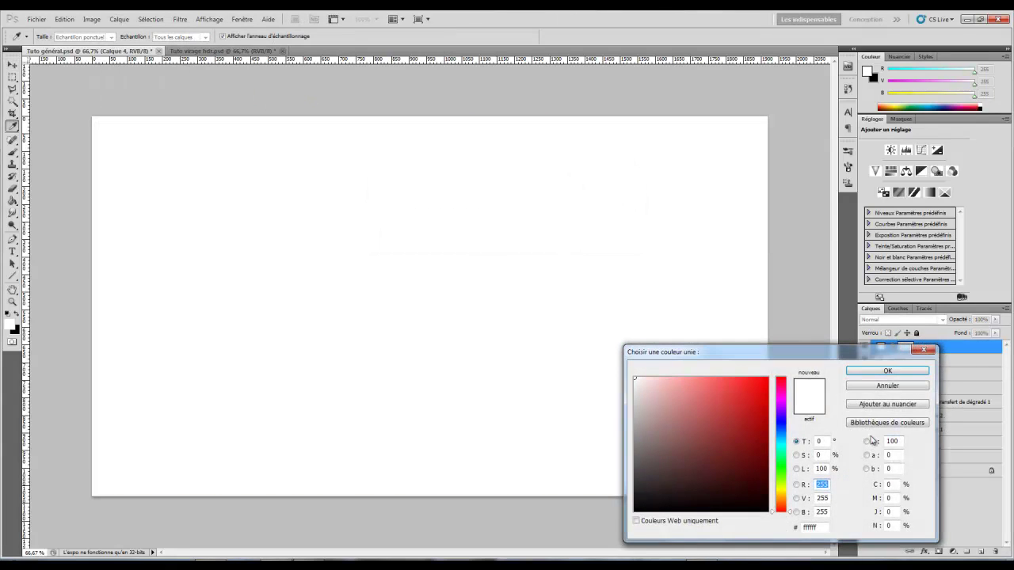
{"action": "type", "text": "00"}
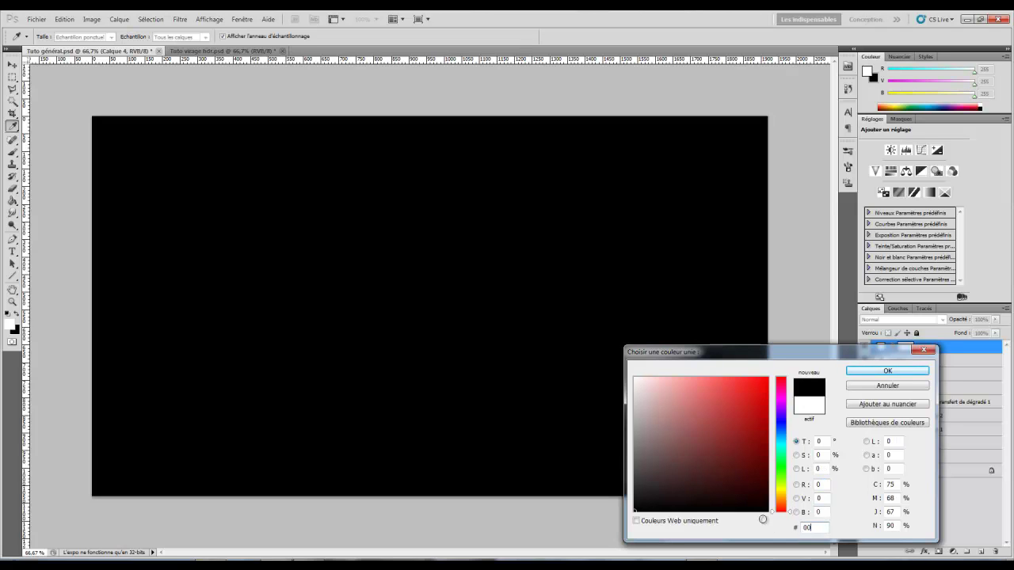
{"action": "type", "text": "75D"}
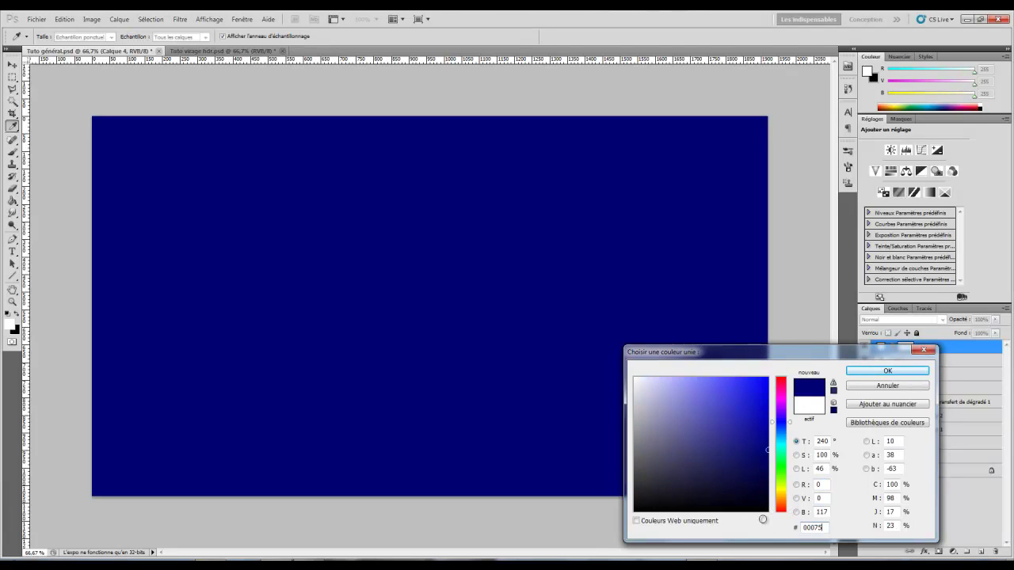
{"action": "left_click", "coordinate": [887, 371]}
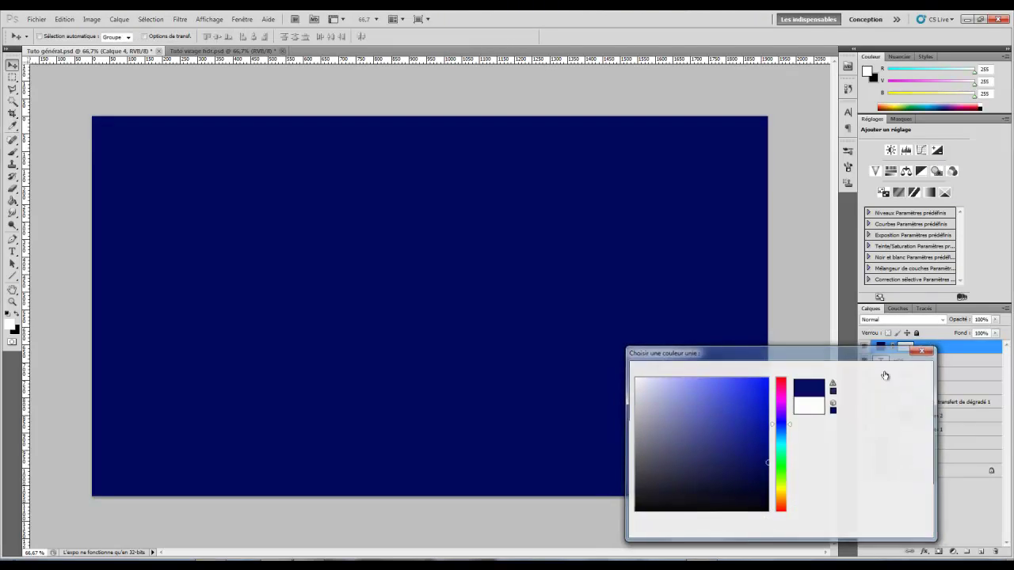
Step: Set Fond 1 to Exclusion blending at 11% opacity
{"action": "left_click", "coordinate": [893, 321]}
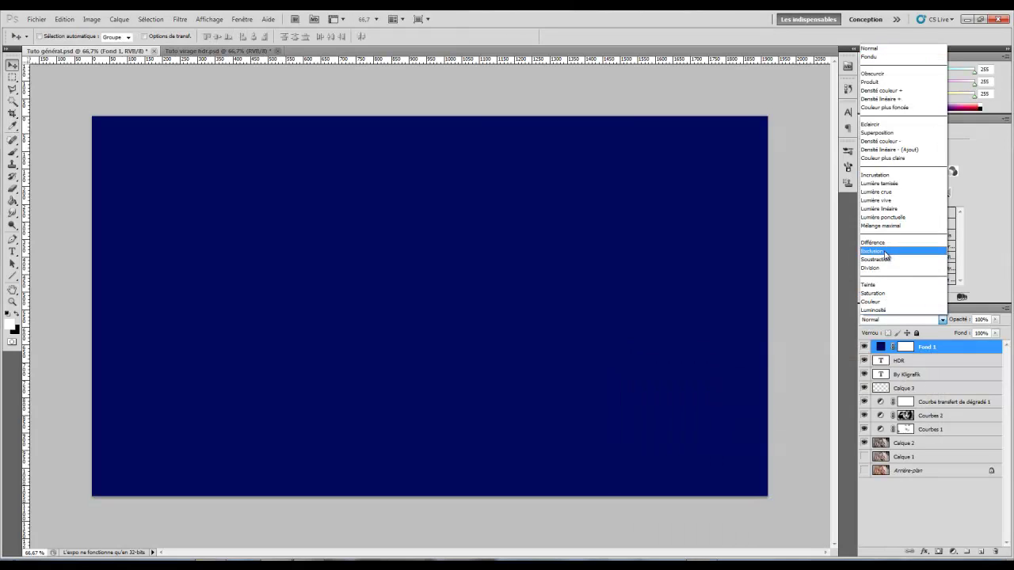
{"action": "left_click", "coordinate": [886, 251]}
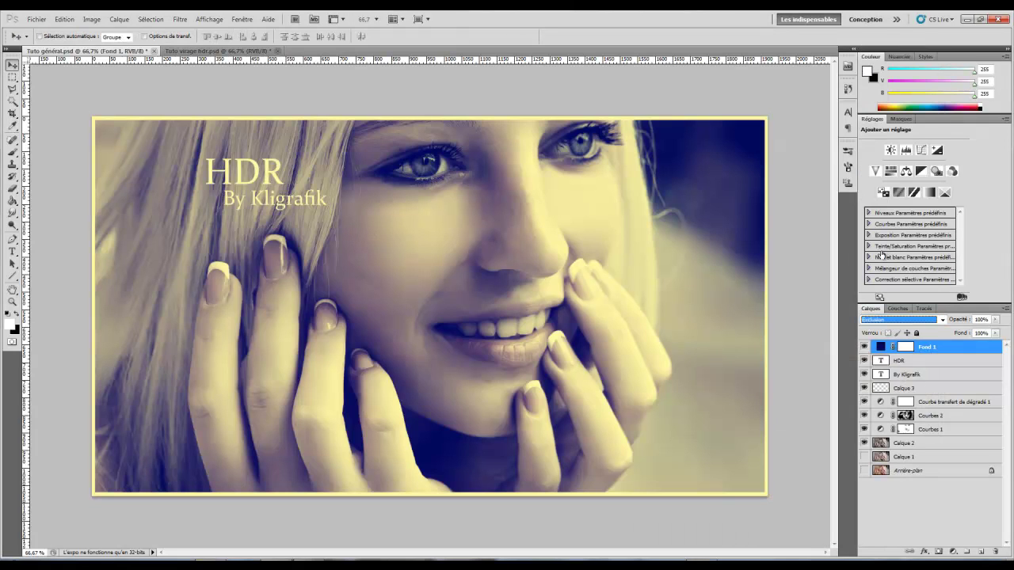
{"action": "left_click_drag", "start_coordinate": [956, 320], "coordinate": [933, 322]}
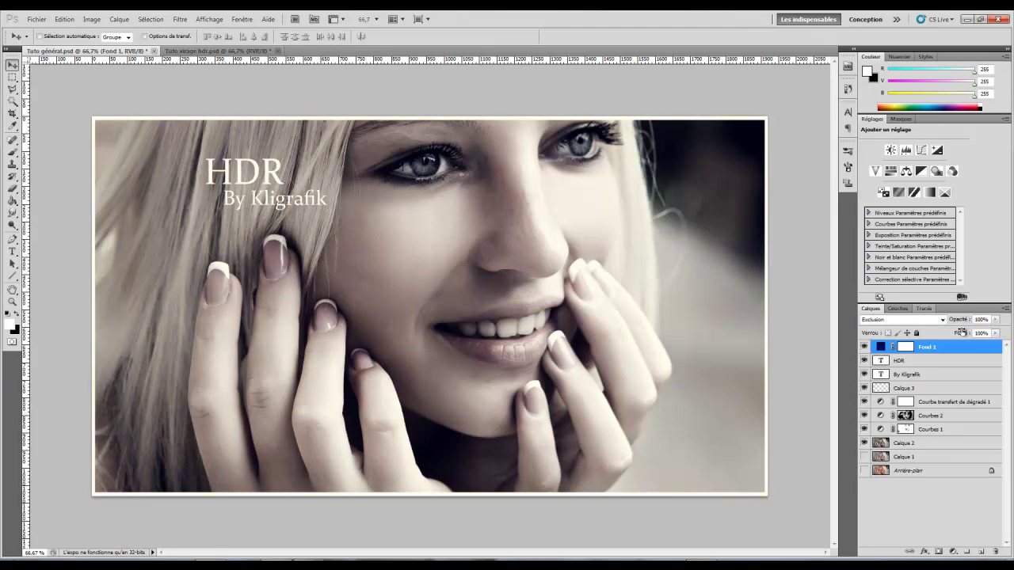
{"action": "left_click_drag", "start_coordinate": [917, 324], "coordinate": [916, 334]}
{"action": "double_click", "coordinate": [915, 340]}
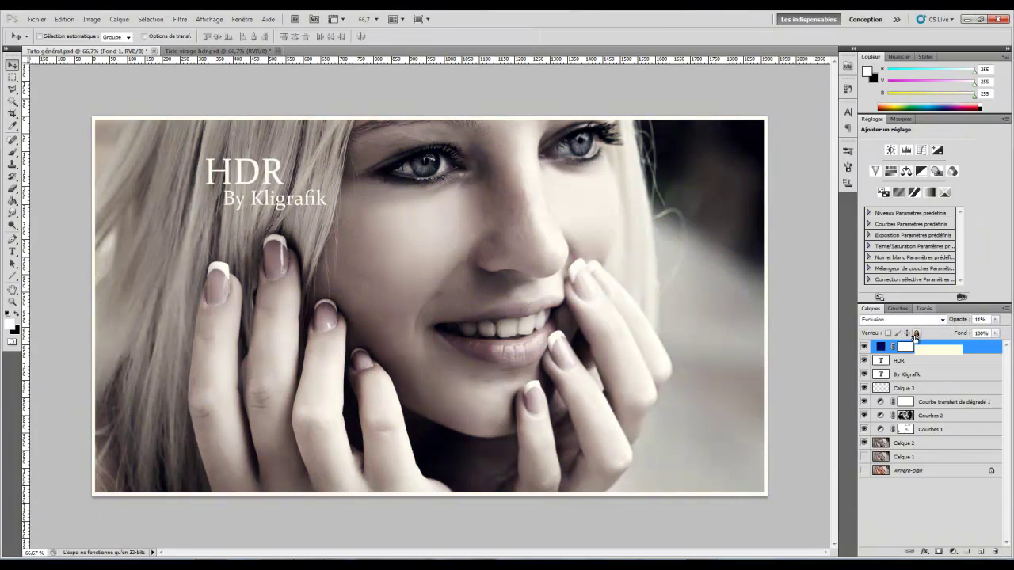
{"action": "left_click_drag", "start_coordinate": [916, 337], "coordinate": [916, 336]}
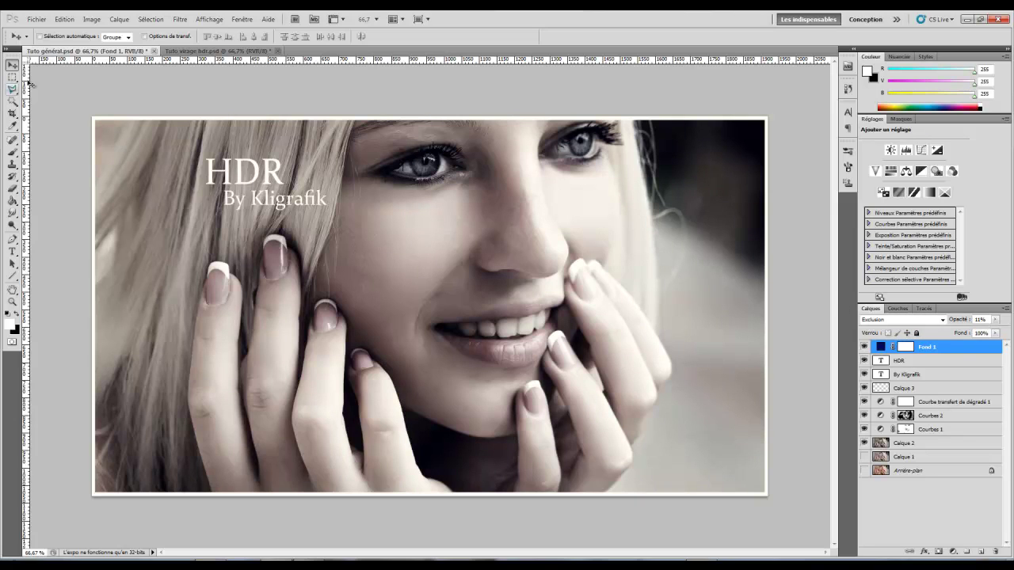
Step: Add a new empty layer, Calque 4, at the top of the layer stack
{"action": "left_click", "coordinate": [89, 18]}
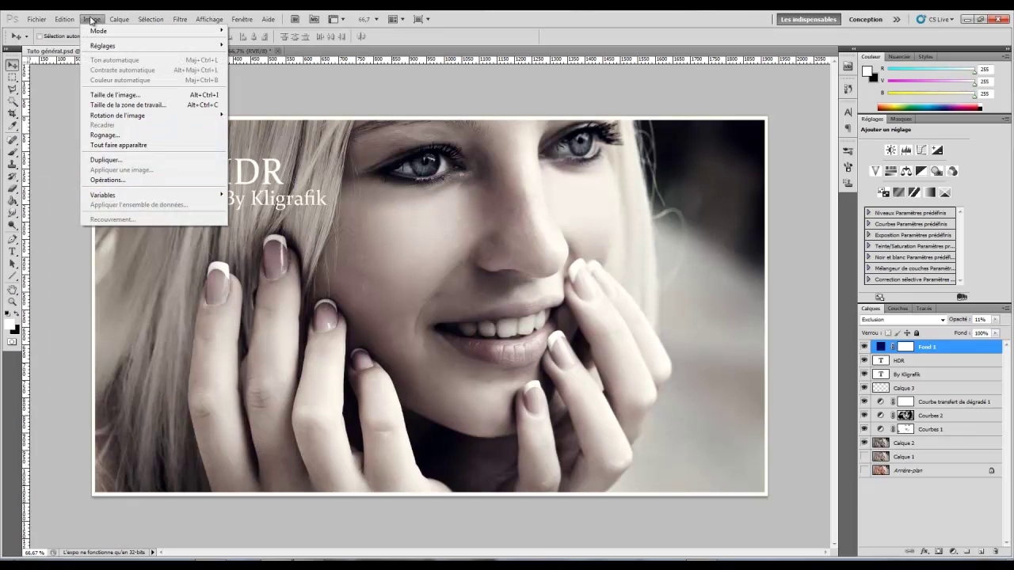
{"action": "left_click", "coordinate": [911, 447]}
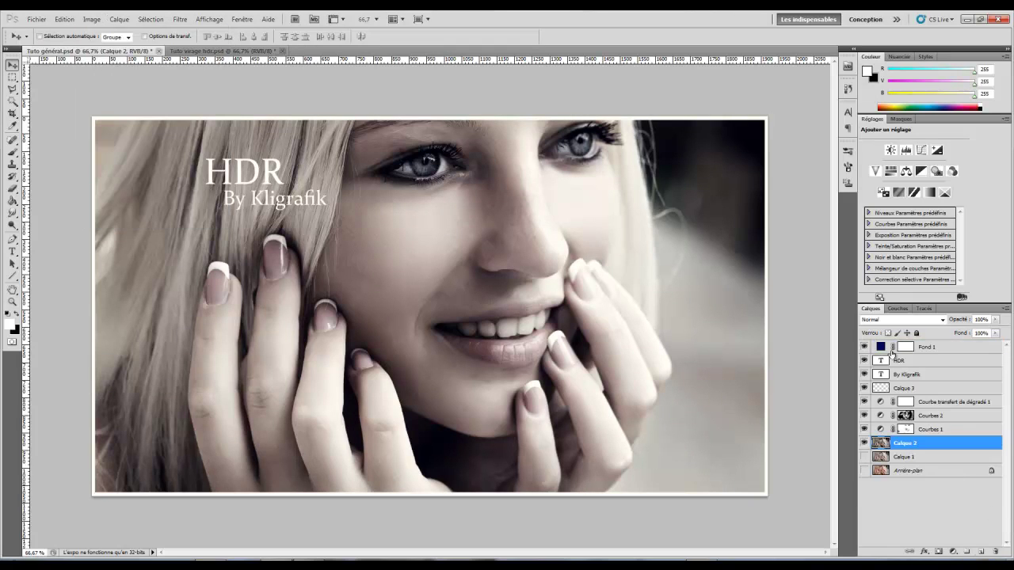
{"action": "left_click", "coordinate": [934, 351]}
{"action": "left_click", "coordinate": [92, 18]}
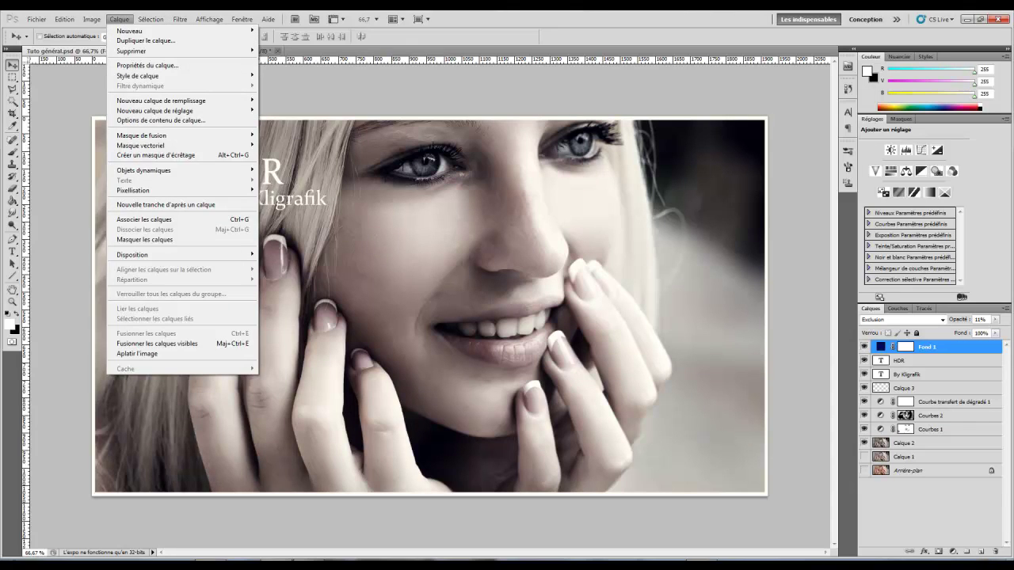
{"action": "left_click", "coordinate": [982, 551]}
Step: Fill Calque 4 with the Fusionné merged image via Appliquer une image, then sharpen it with Plus net
{"action": "left_click", "coordinate": [90, 19]}
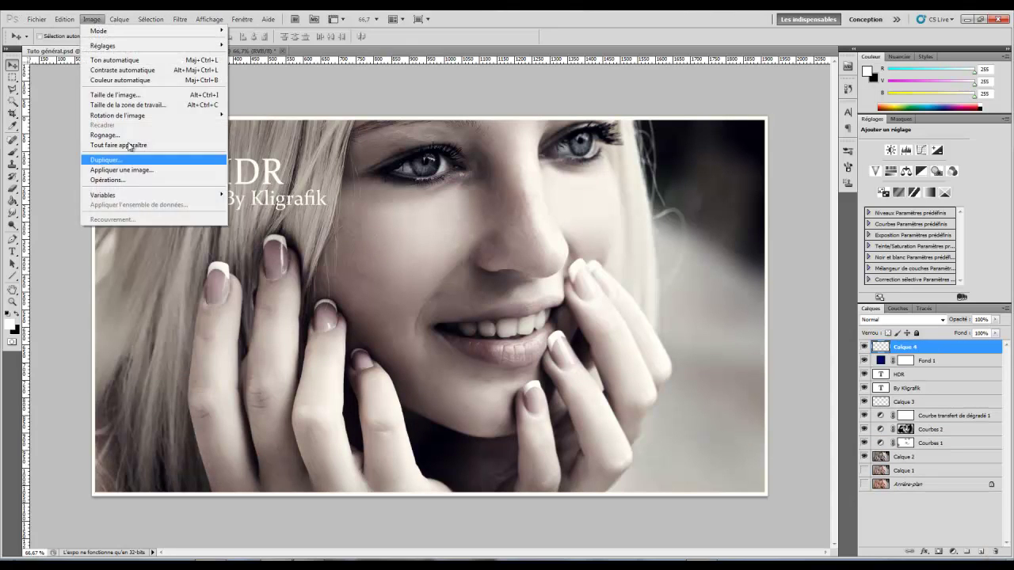
{"action": "left_click", "coordinate": [136, 176]}
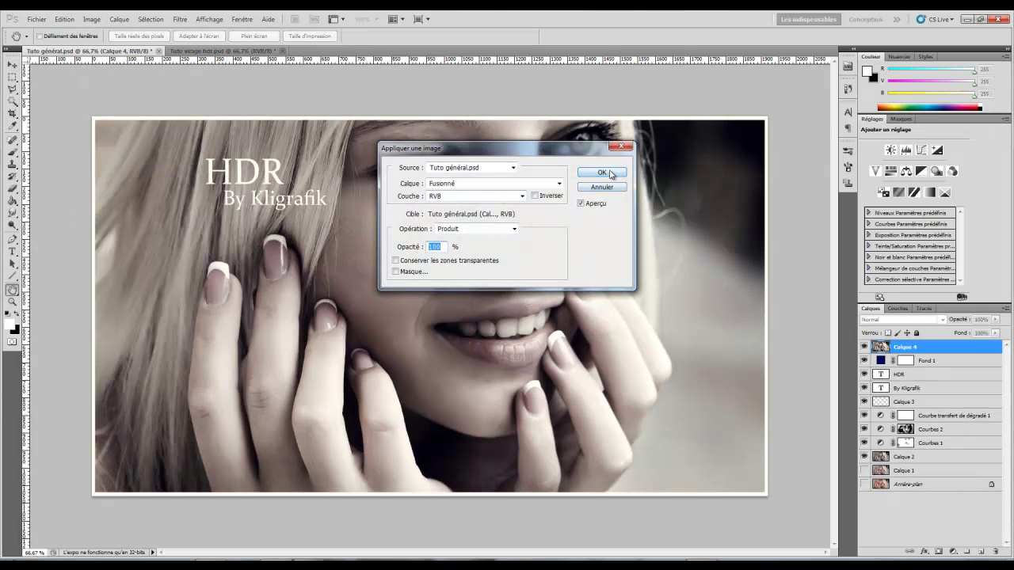
{"action": "left_click", "coordinate": [607, 172]}
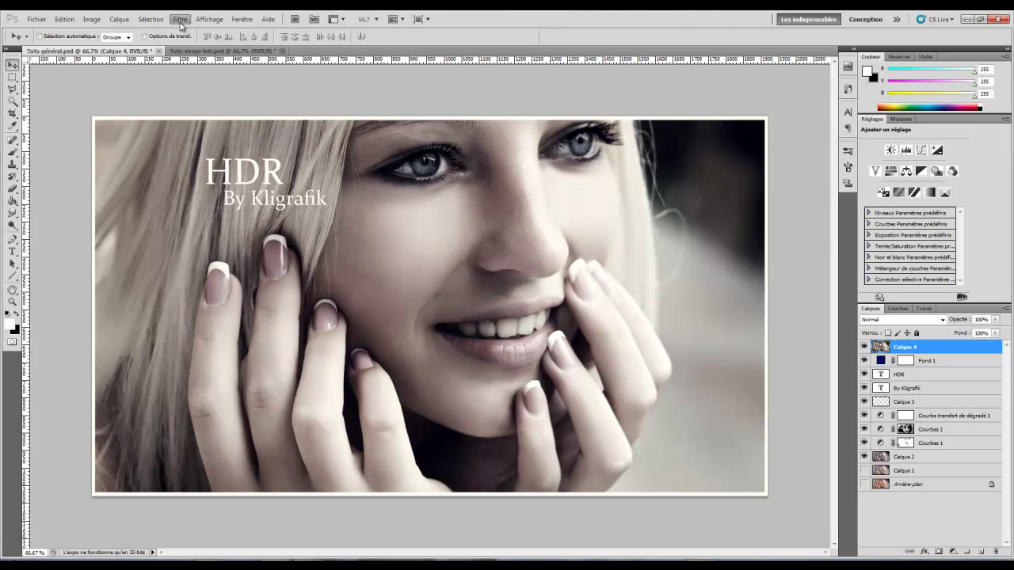
{"action": "left_click", "coordinate": [181, 19]}
{"action": "mouse_move", "coordinate": [200, 196]}
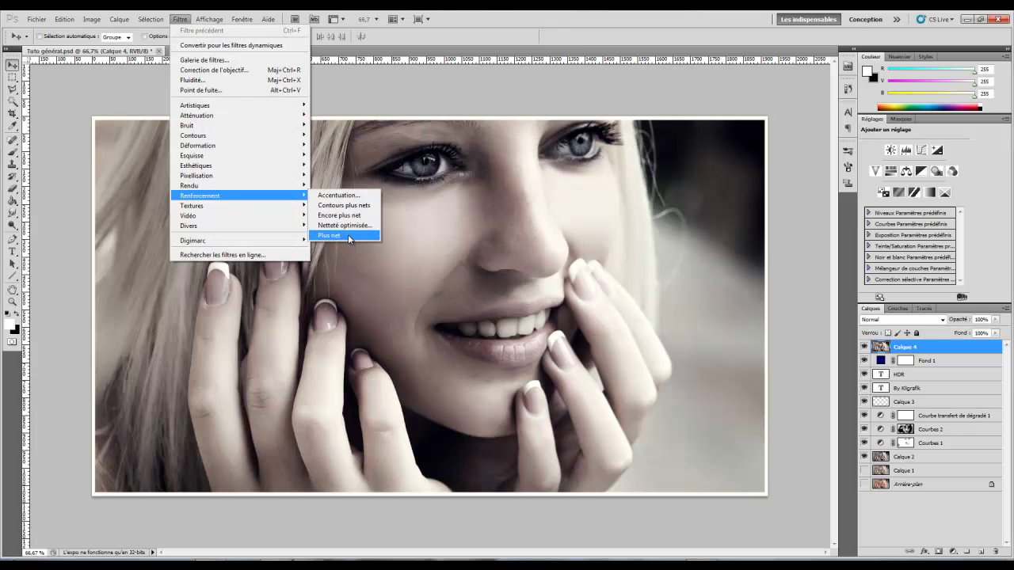
{"action": "left_click", "coordinate": [348, 236]}
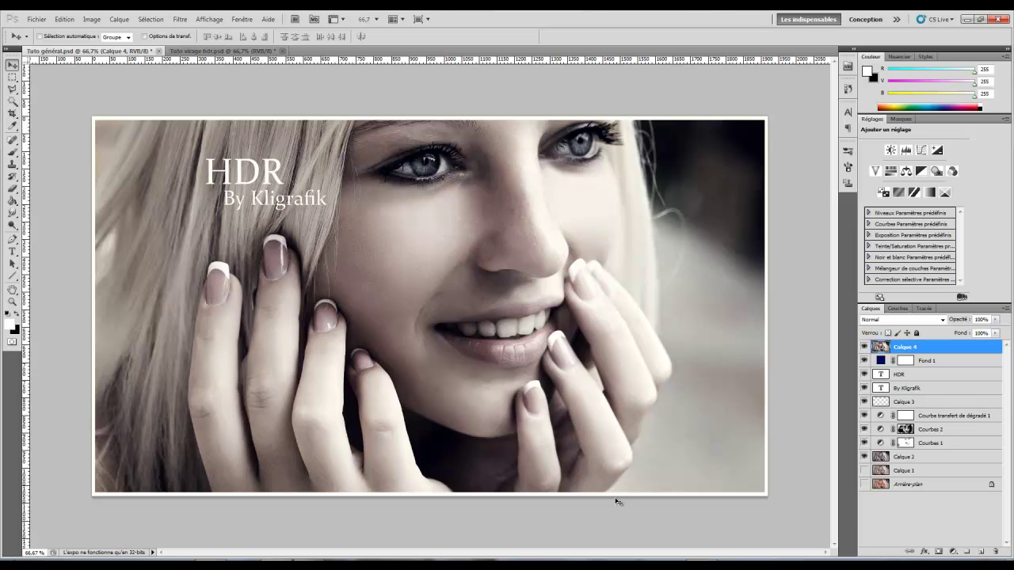
{"action": "left_click", "coordinate": [911, 475]}
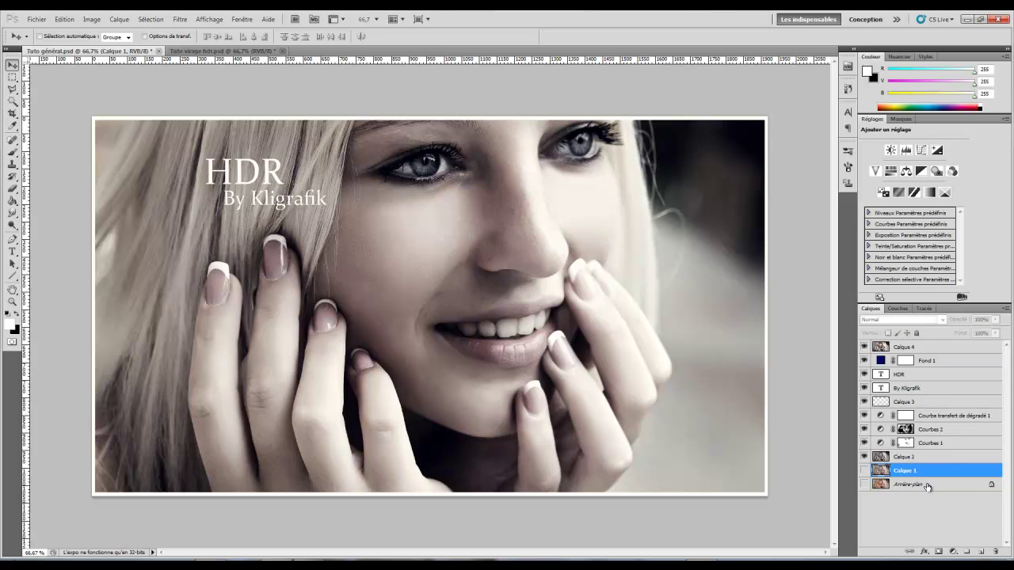